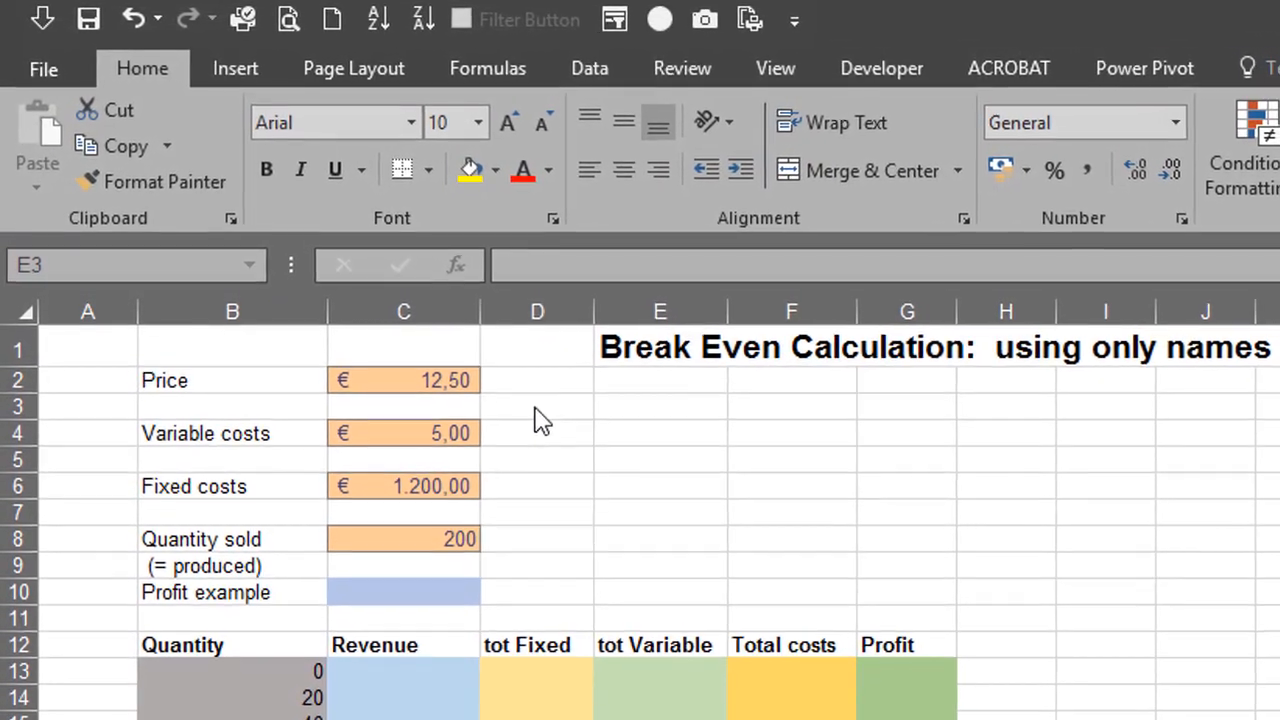
Define the name Price for the price value in cell C2
{"action": "left_click", "coordinate": [595, 397]}
{"action": "left_click", "coordinate": [429, 402]}
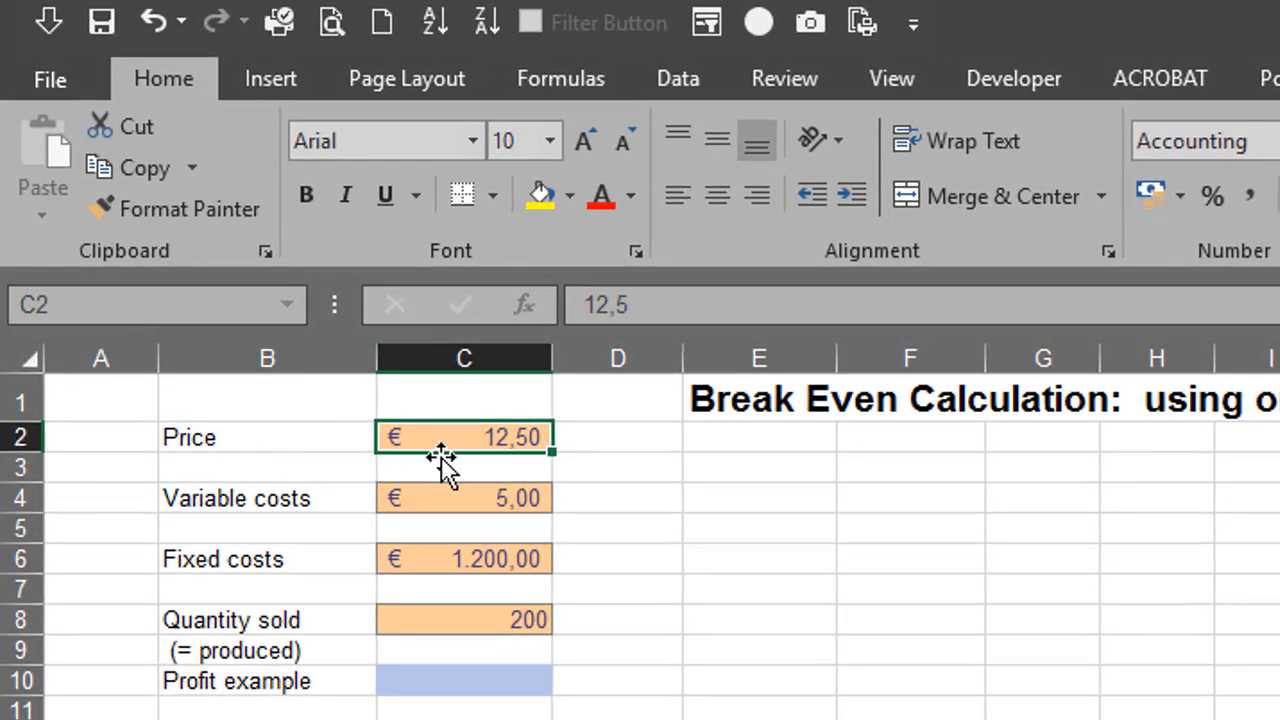
{"action": "left_click", "coordinate": [113, 311]}
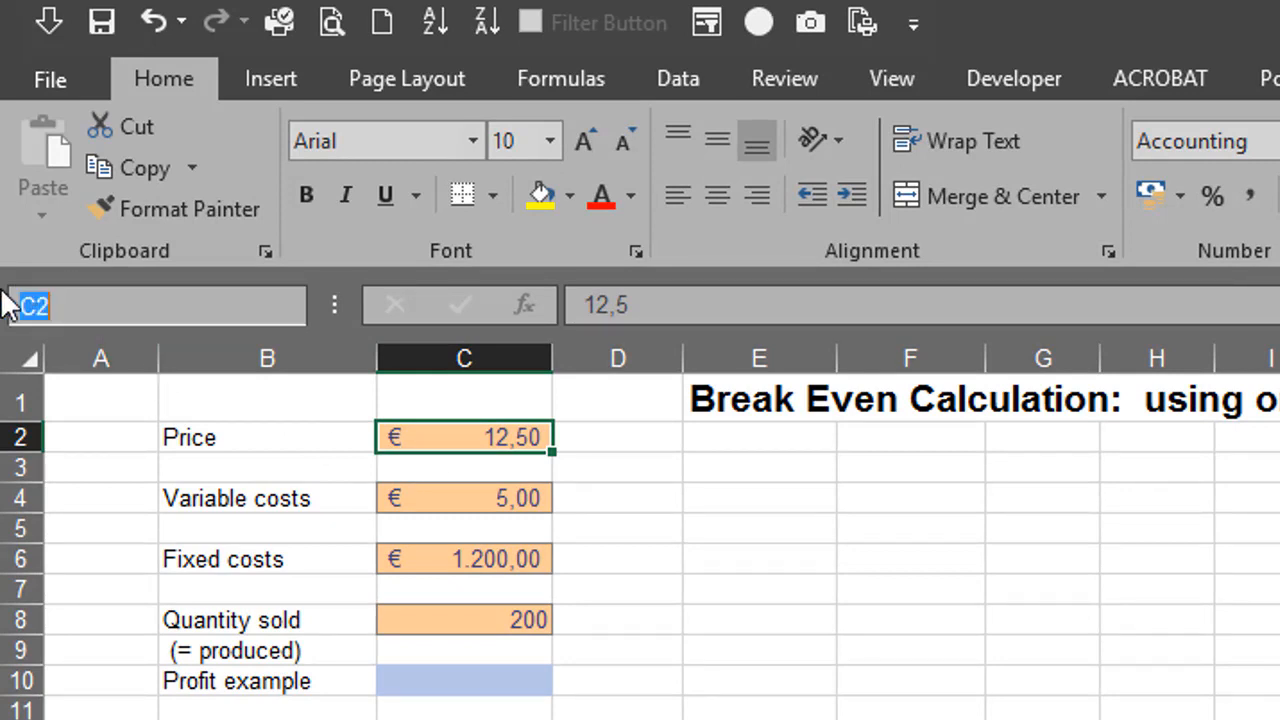
{"action": "type", "text": "Price"}
{"action": "key", "text": "Return"}
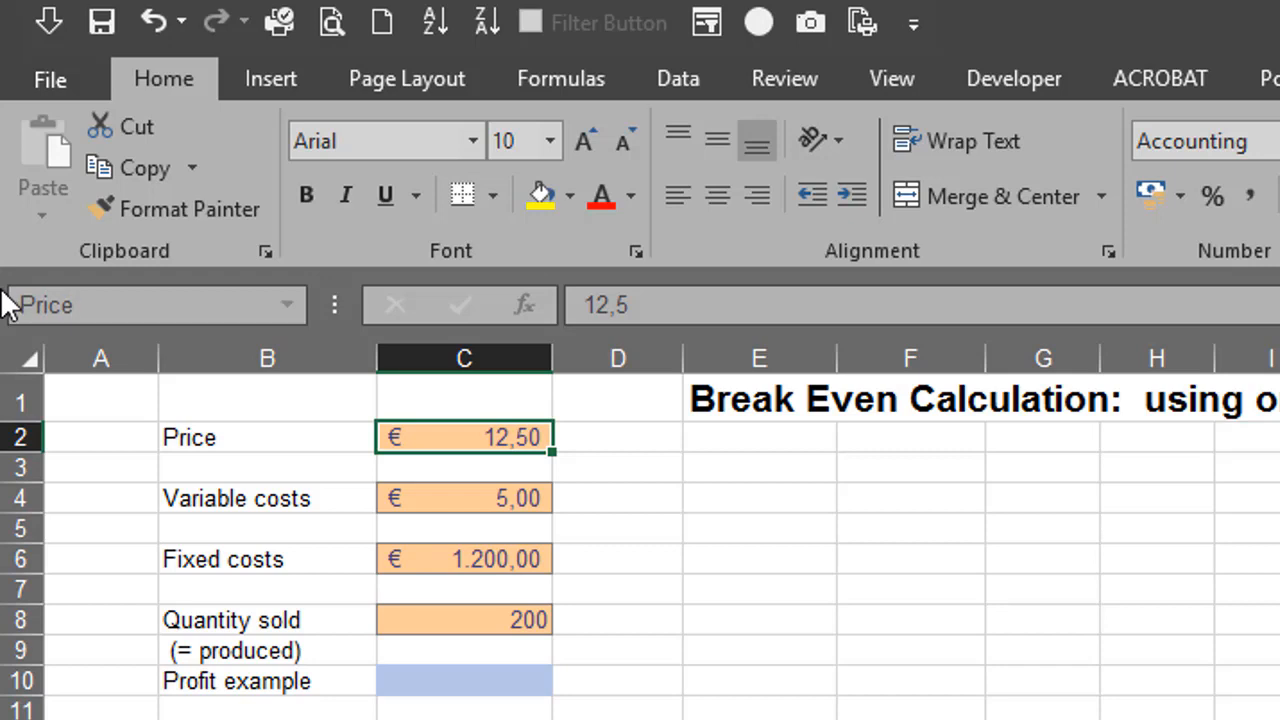
Enter the formula =Price in cell E2, using the defined name instead of the function
{"action": "left_click", "coordinate": [782, 442]}
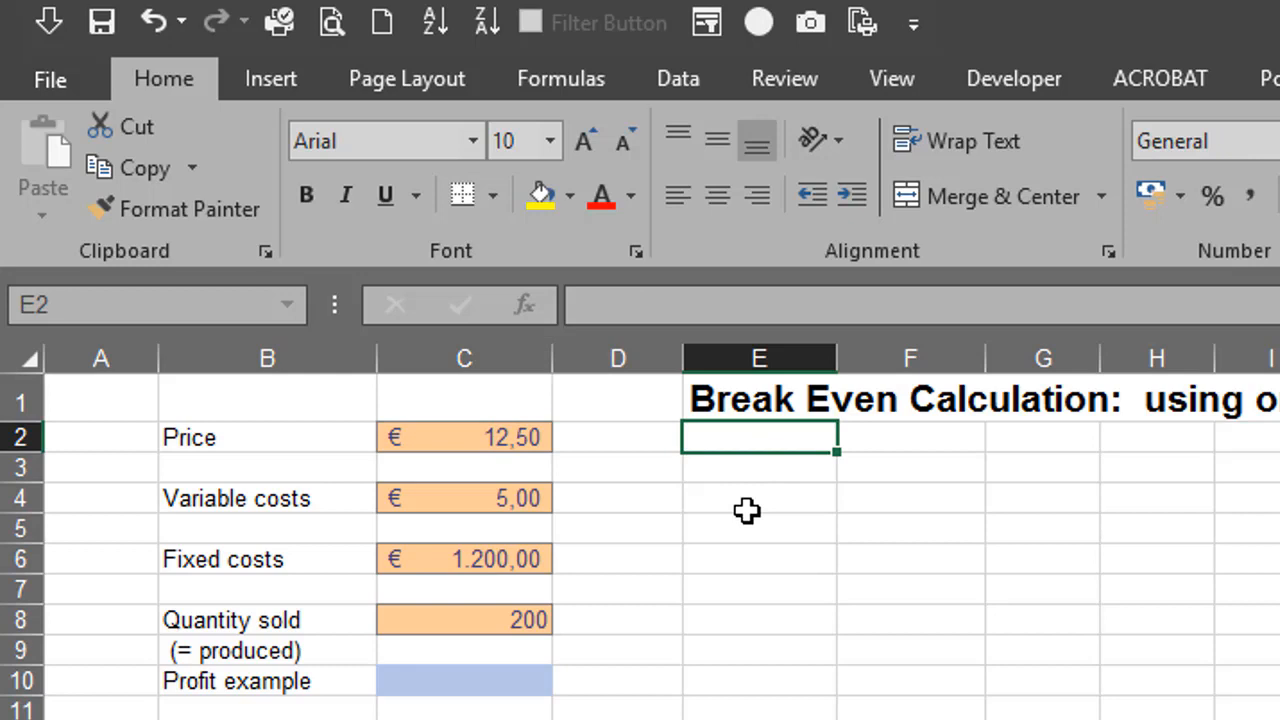
{"action": "type", "text": "=pr"}
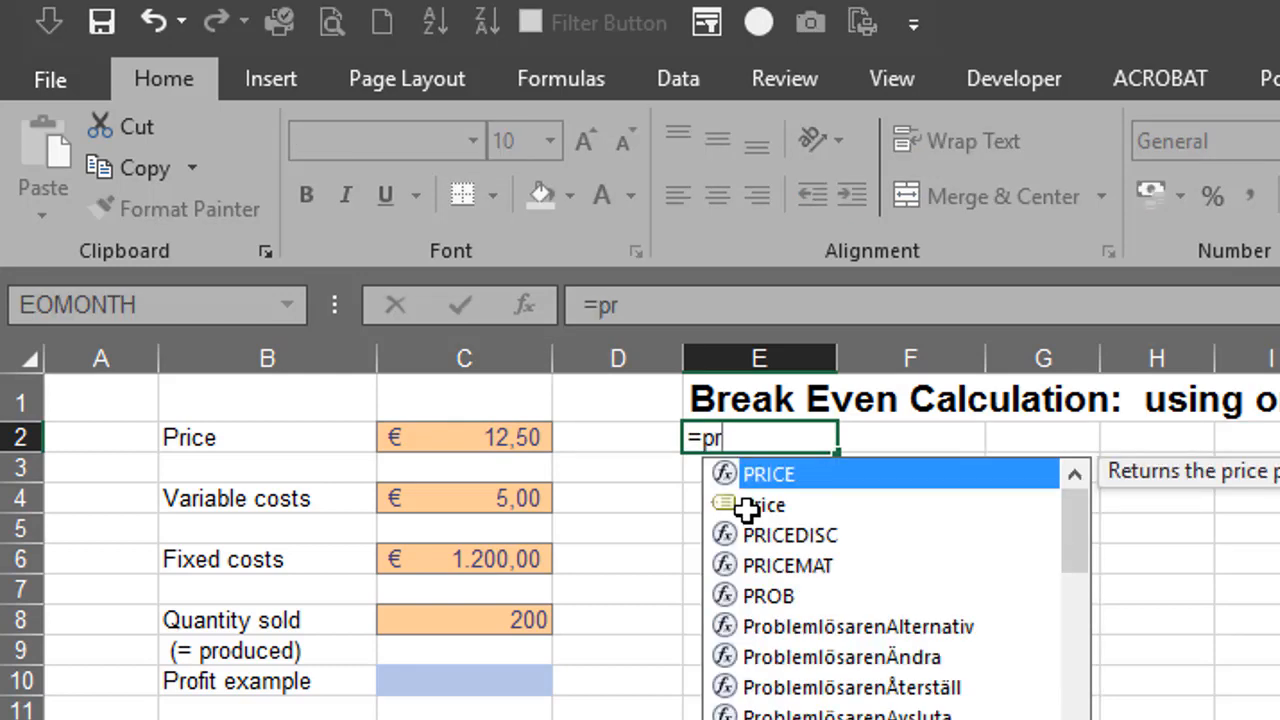
{"action": "left_click", "coordinate": [746, 505]}
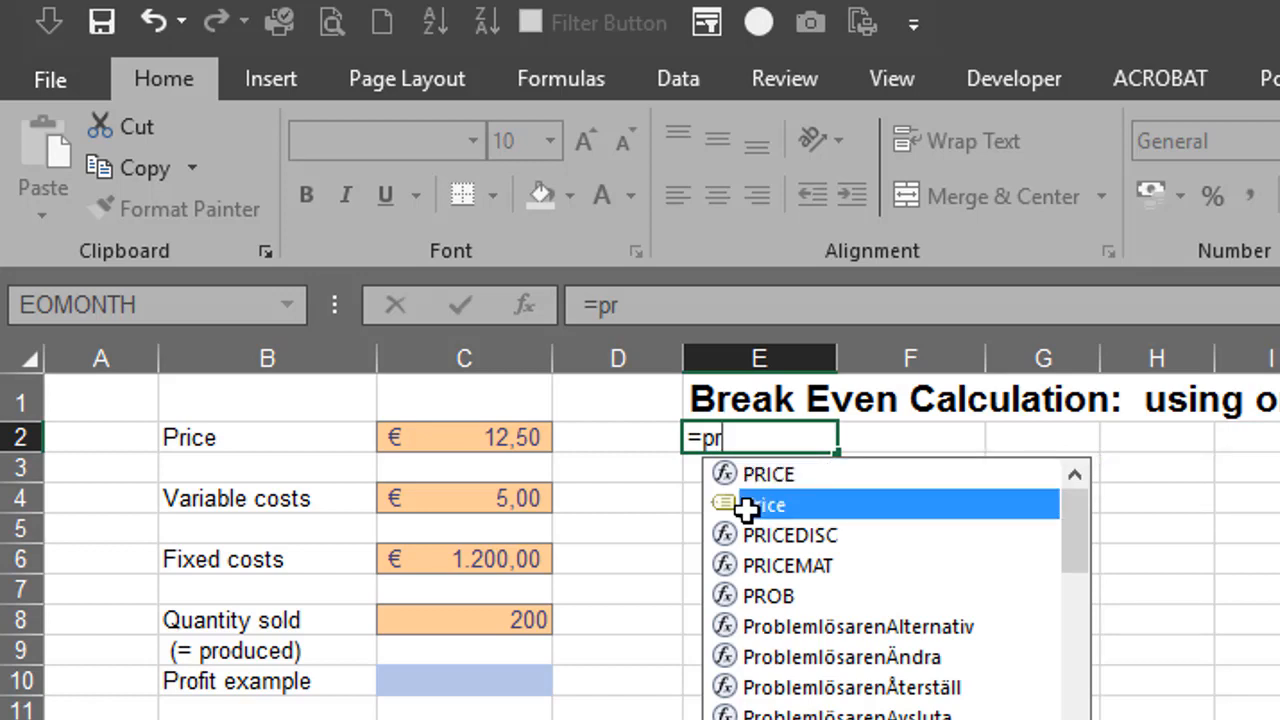
{"action": "double_click", "coordinate": [746, 506]}
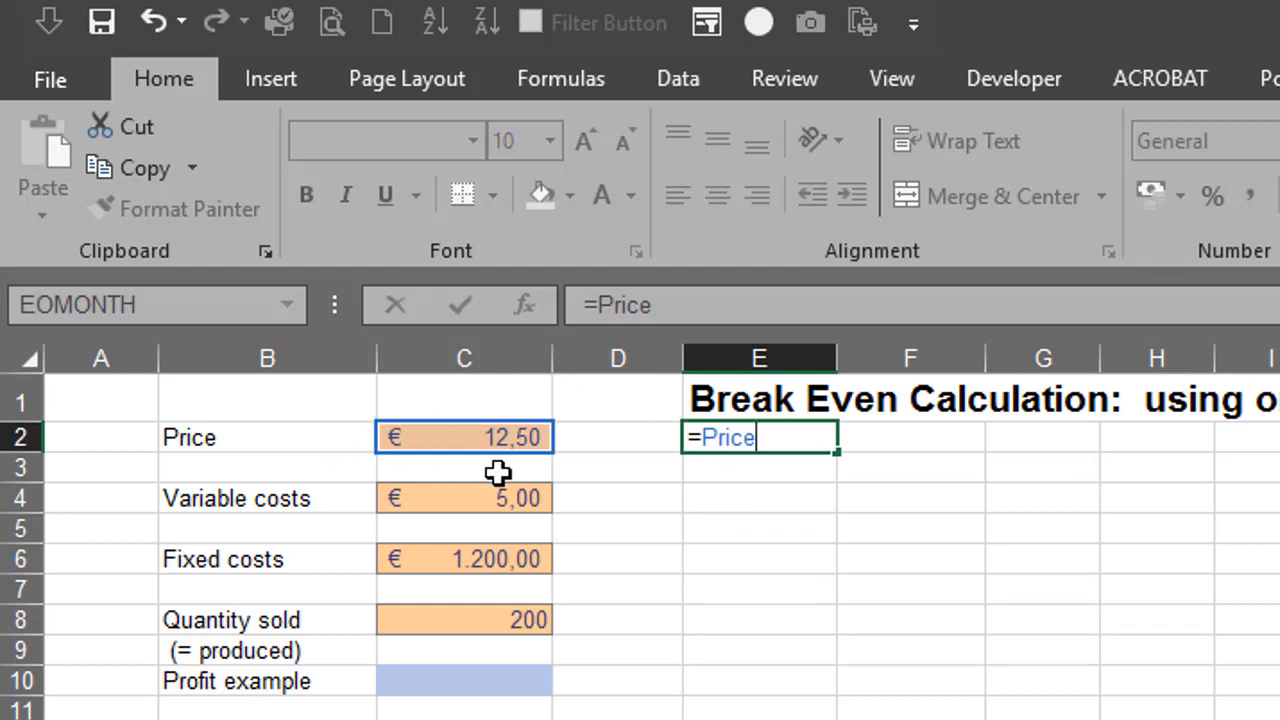
{"action": "key", "text": "Return"}
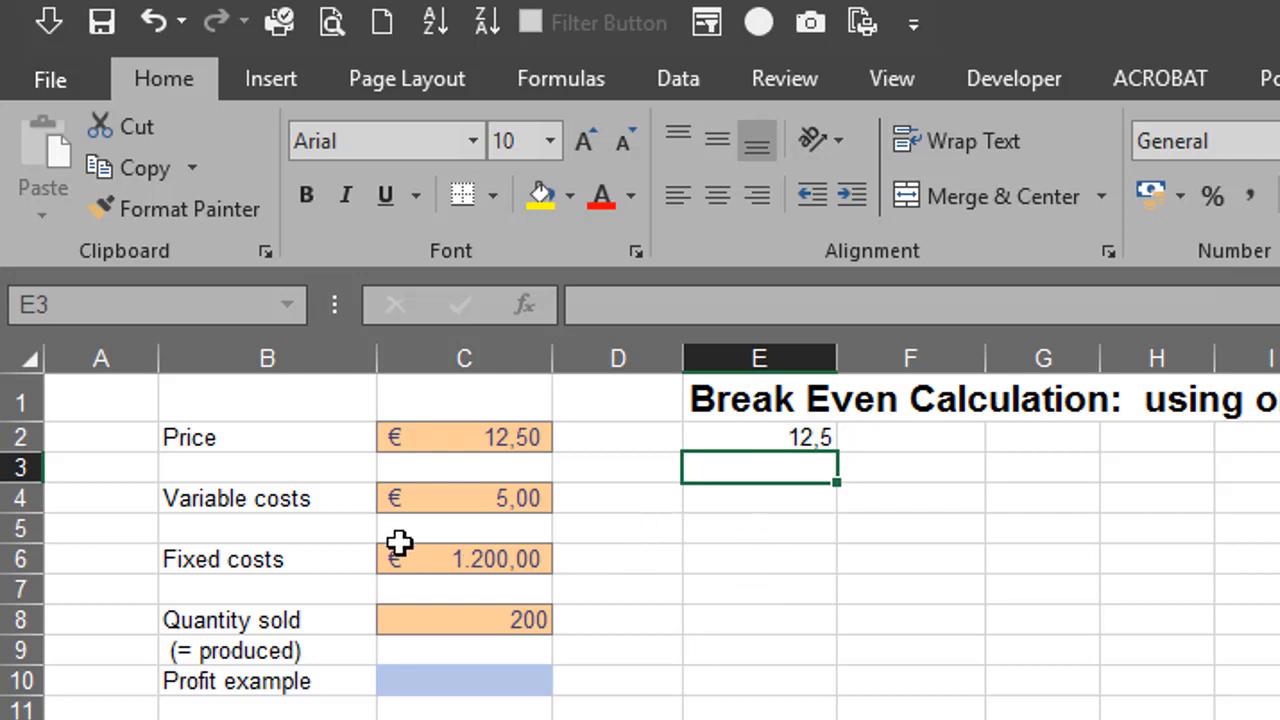
Create names for the variable costs, fixed costs and quantity sold in B4:C8 from the labels in the left column
{"action": "left_click_drag", "start_coordinate": [234, 498], "coordinate": [525, 615]}
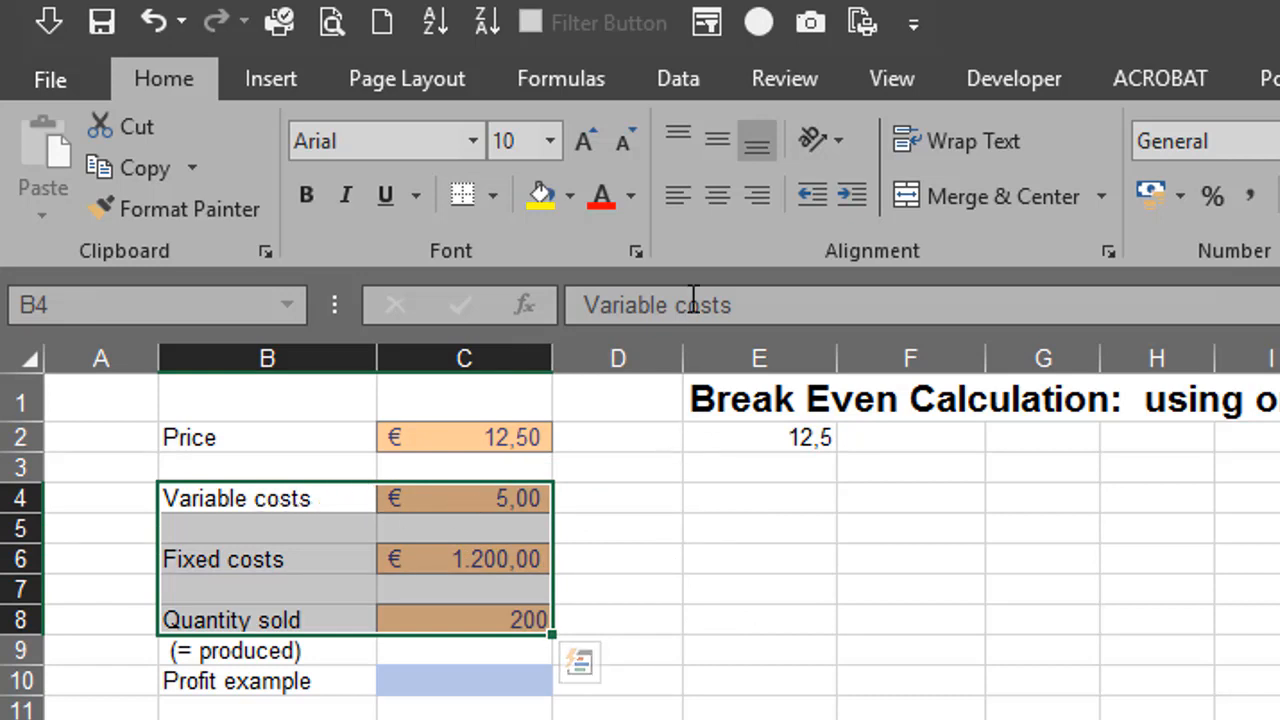
{"action": "left_click", "coordinate": [530, 76]}
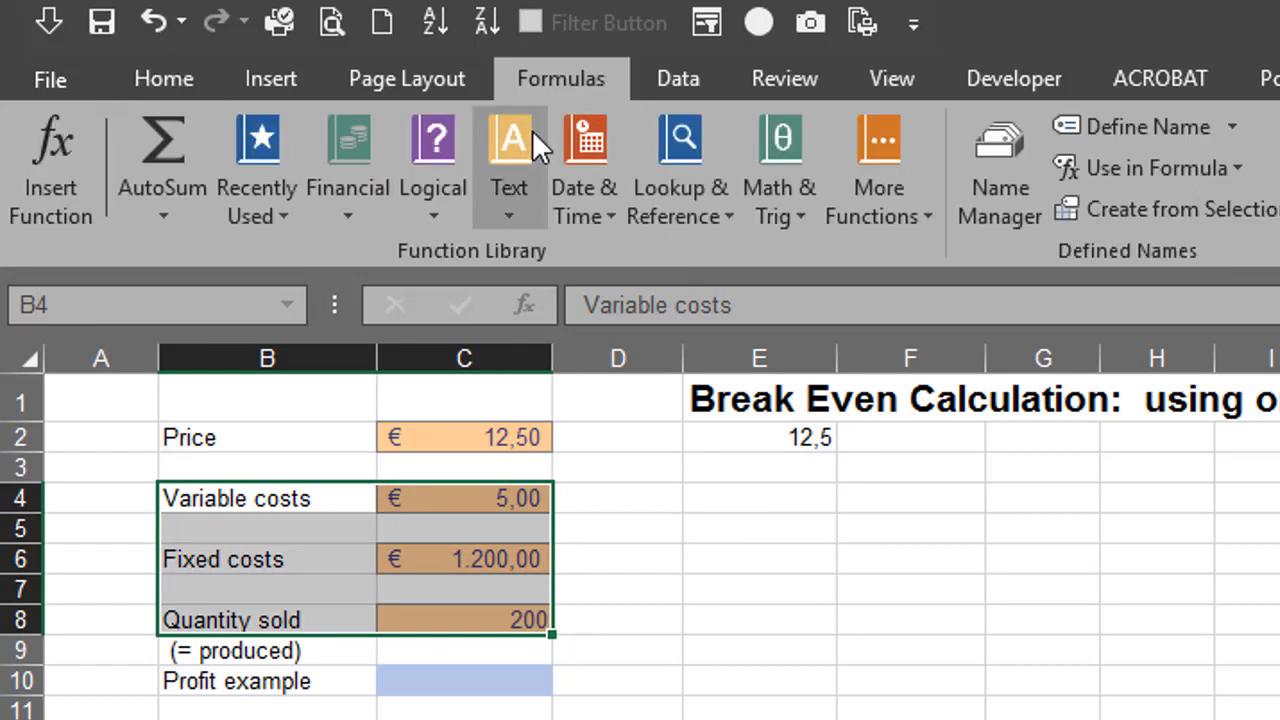
{"action": "left_click", "coordinate": [1213, 218]}
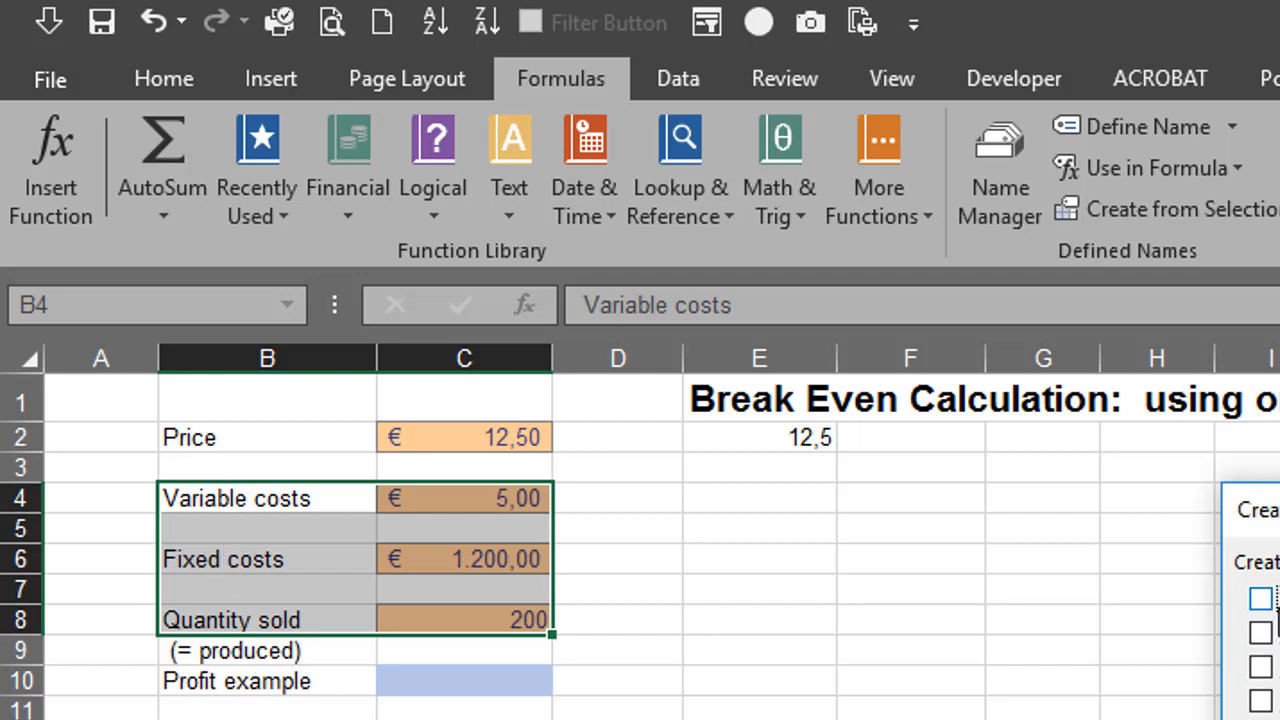
{"action": "left_click", "coordinate": [1270, 635]}
{"action": "key", "text": "Return"}
Check the list of defined names and go to the Quantity_sold cell
{"action": "left_click", "coordinate": [760, 530]}
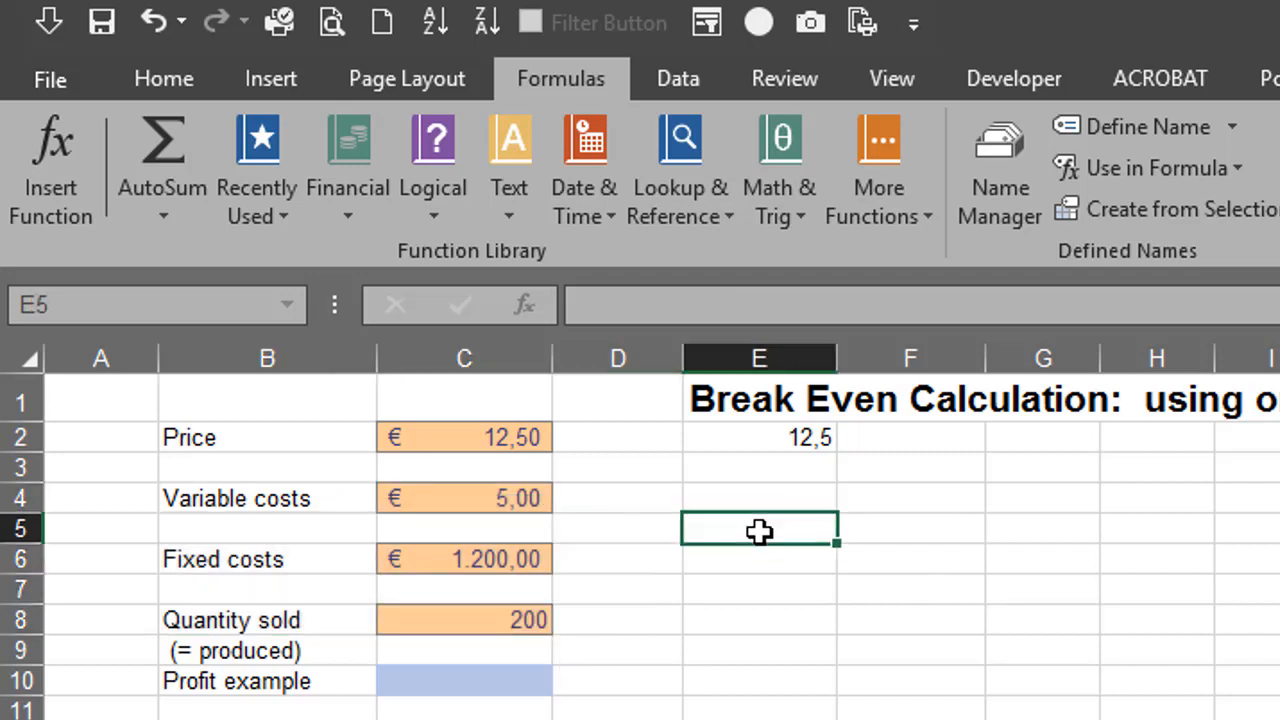
{"action": "left_click", "coordinate": [287, 305]}
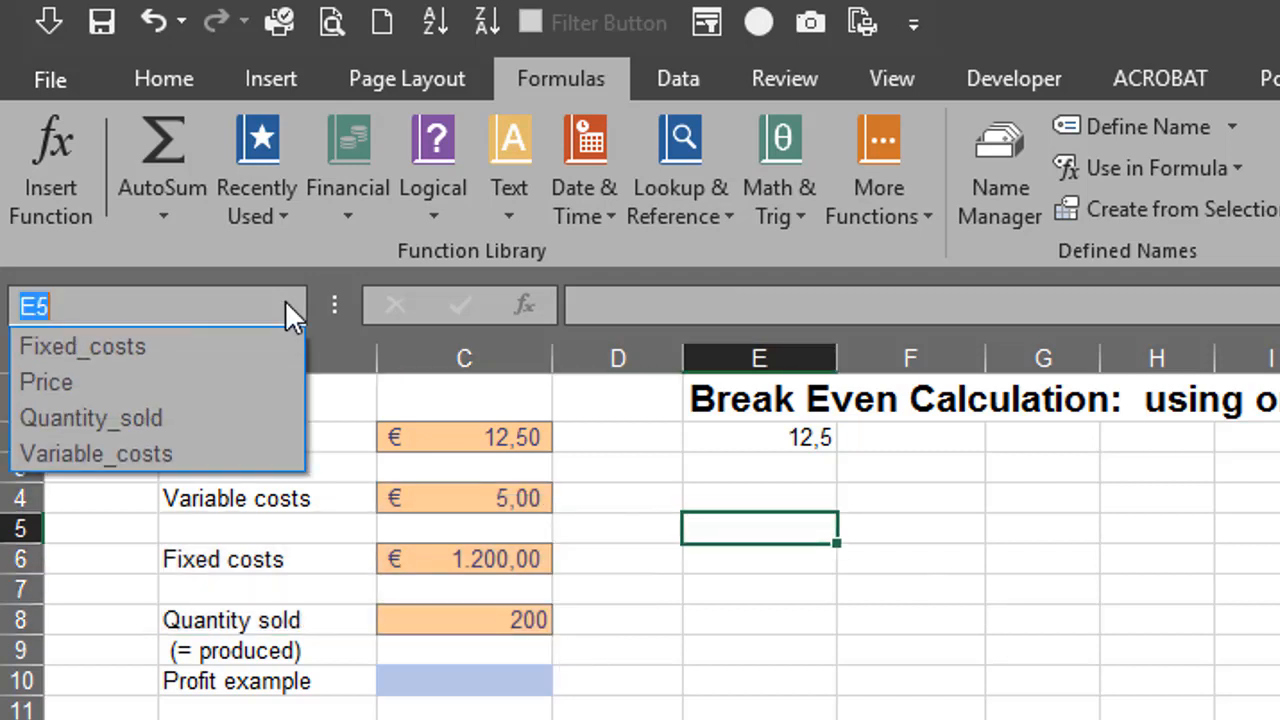
{"action": "left_click", "coordinate": [190, 418]}
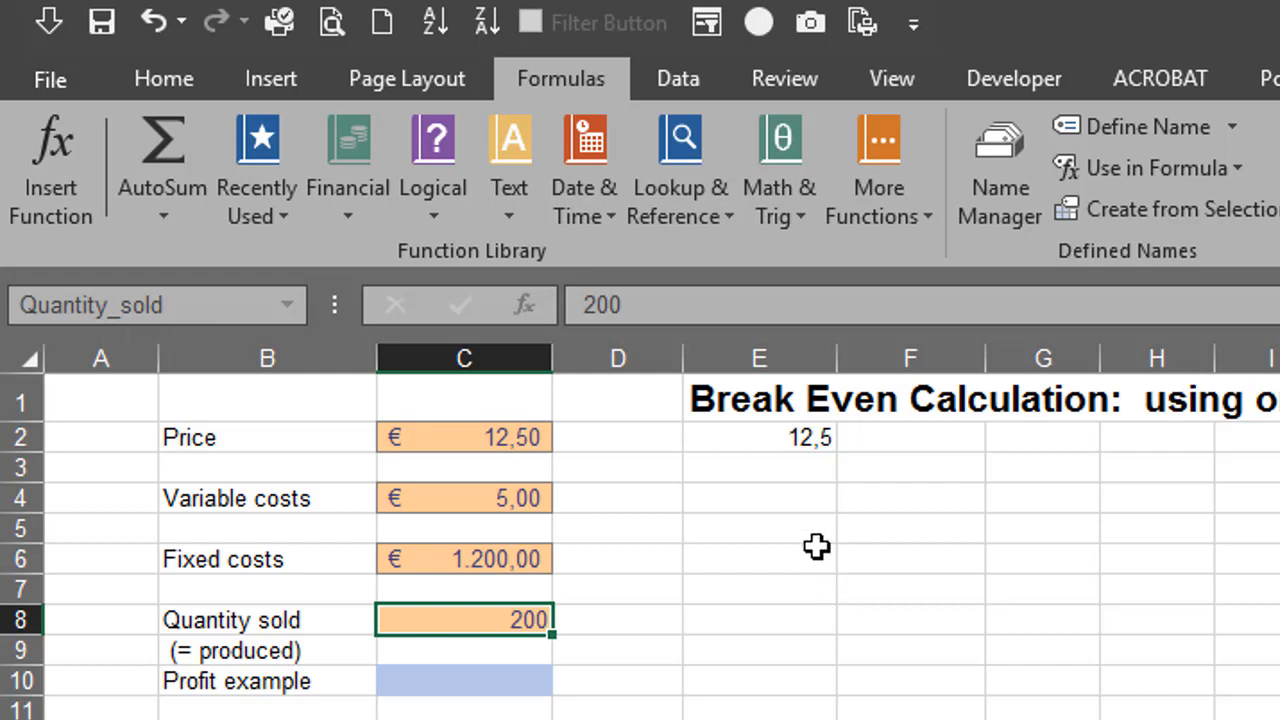
{"action": "left_click", "coordinate": [786, 589]}
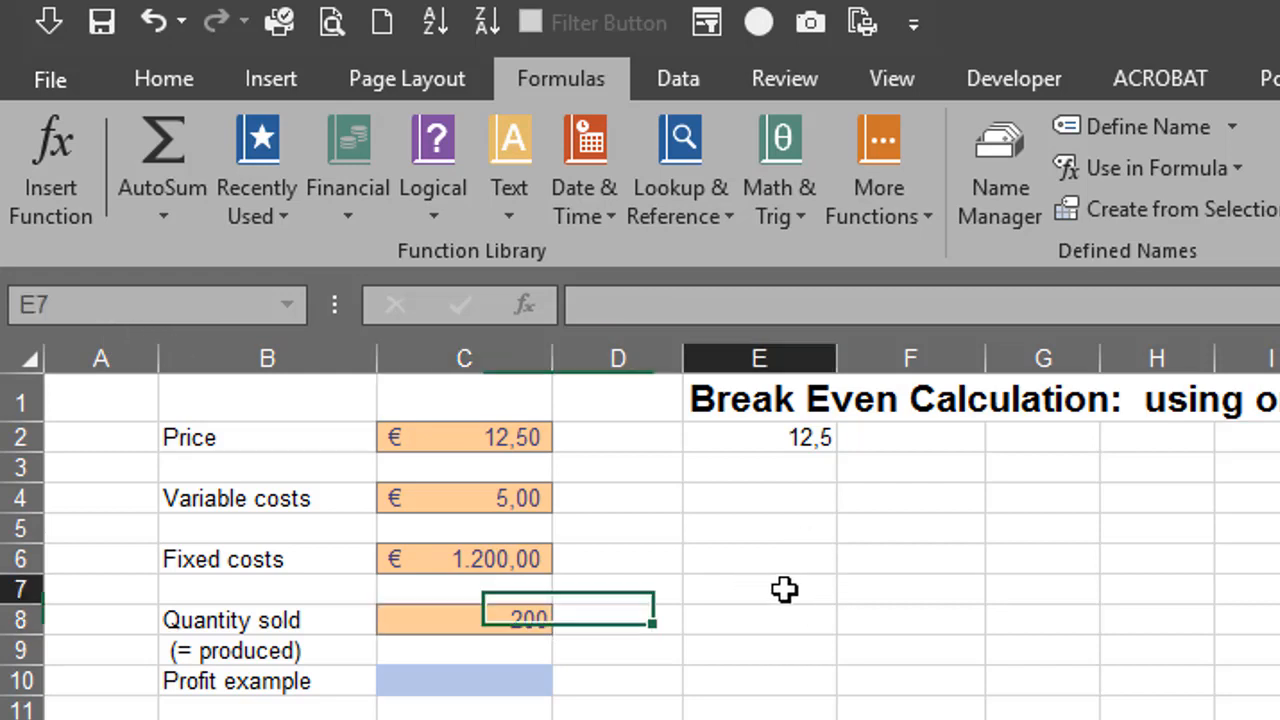
Enter the profit example formula =Quantity_sold*(Price-Variable_costs)-Fixed_costs in cell C10
{"action": "left_click", "coordinate": [491, 683]}
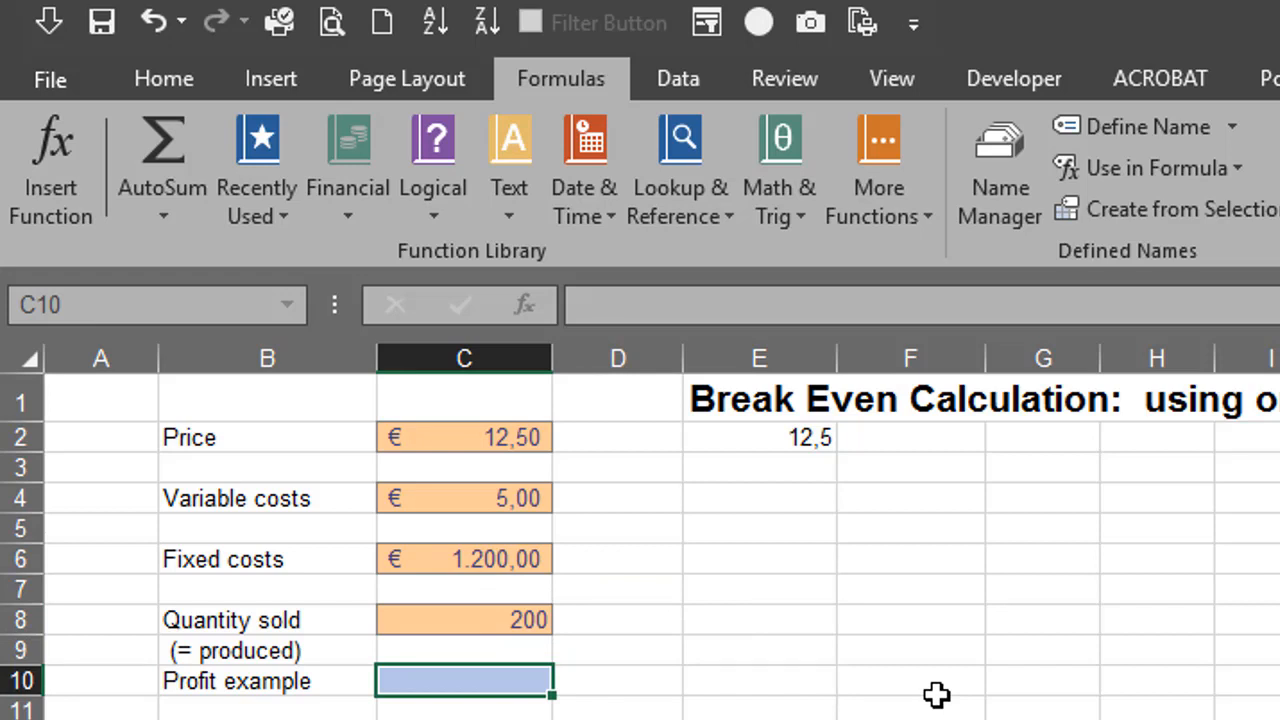
{"action": "type", "text": "="}
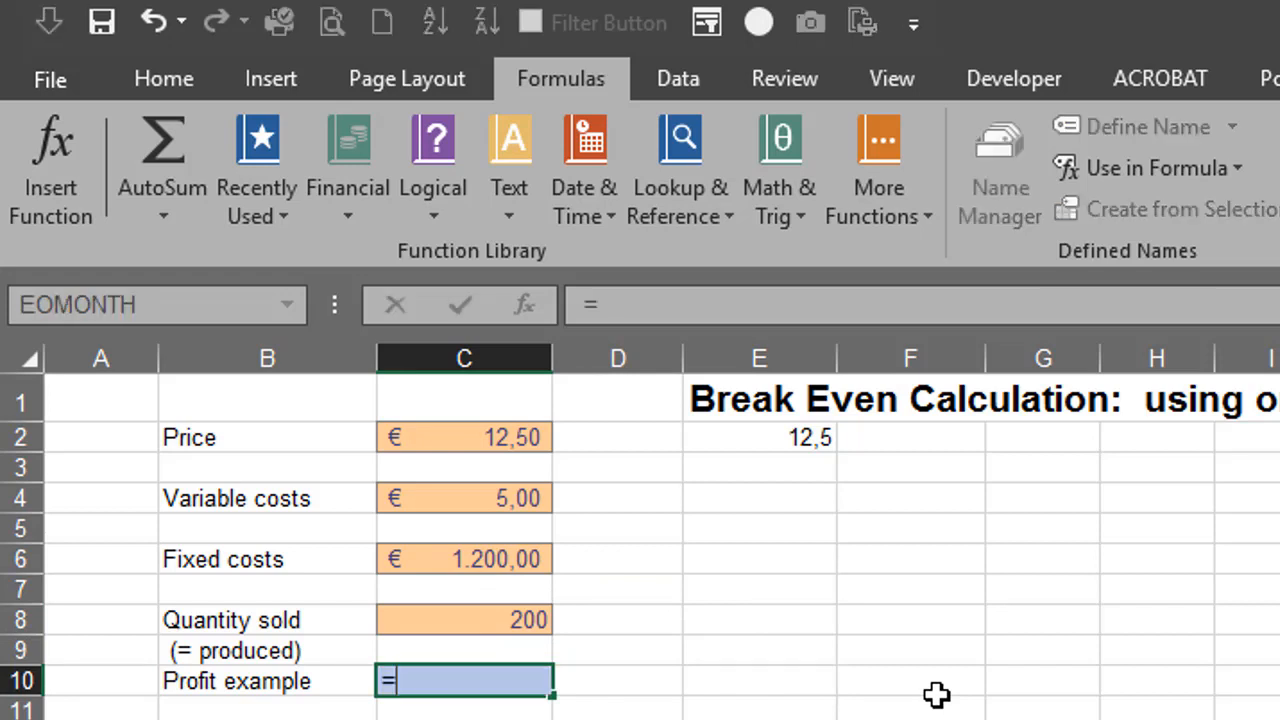
{"action": "type", "text": "q"}
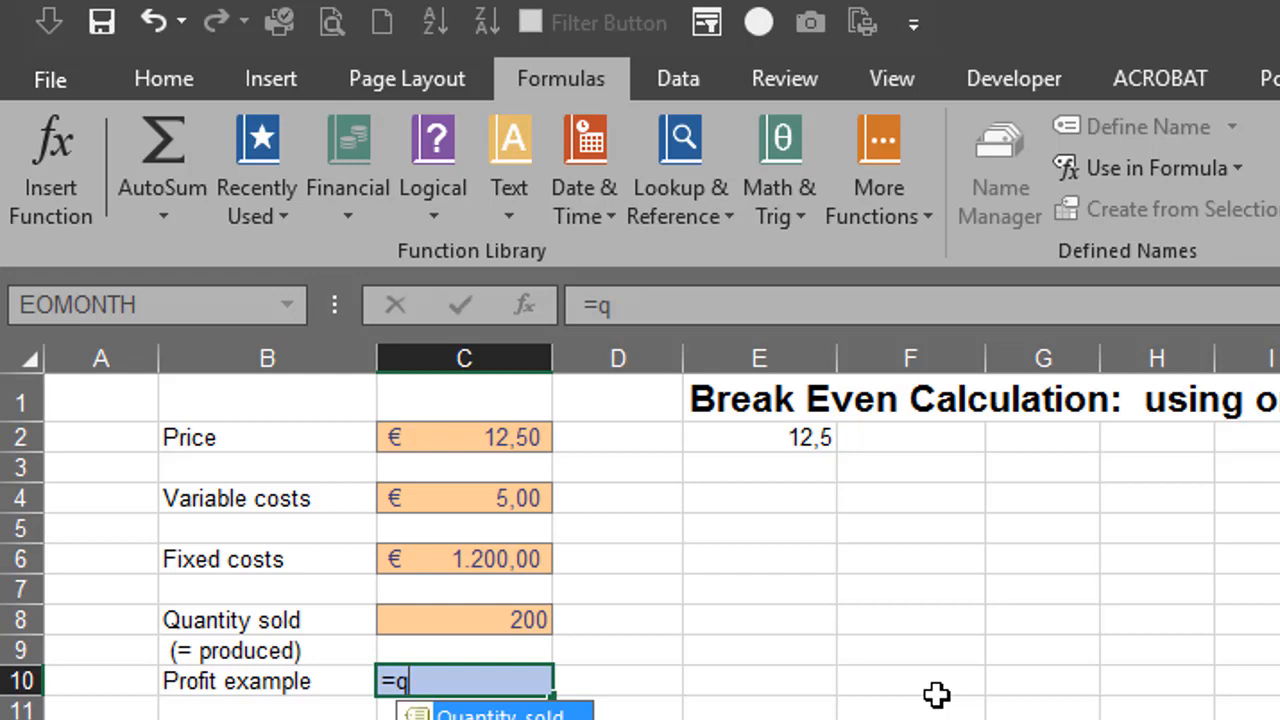
{"action": "key", "text": "Tab"}
{"action": "type", "text": "*"}
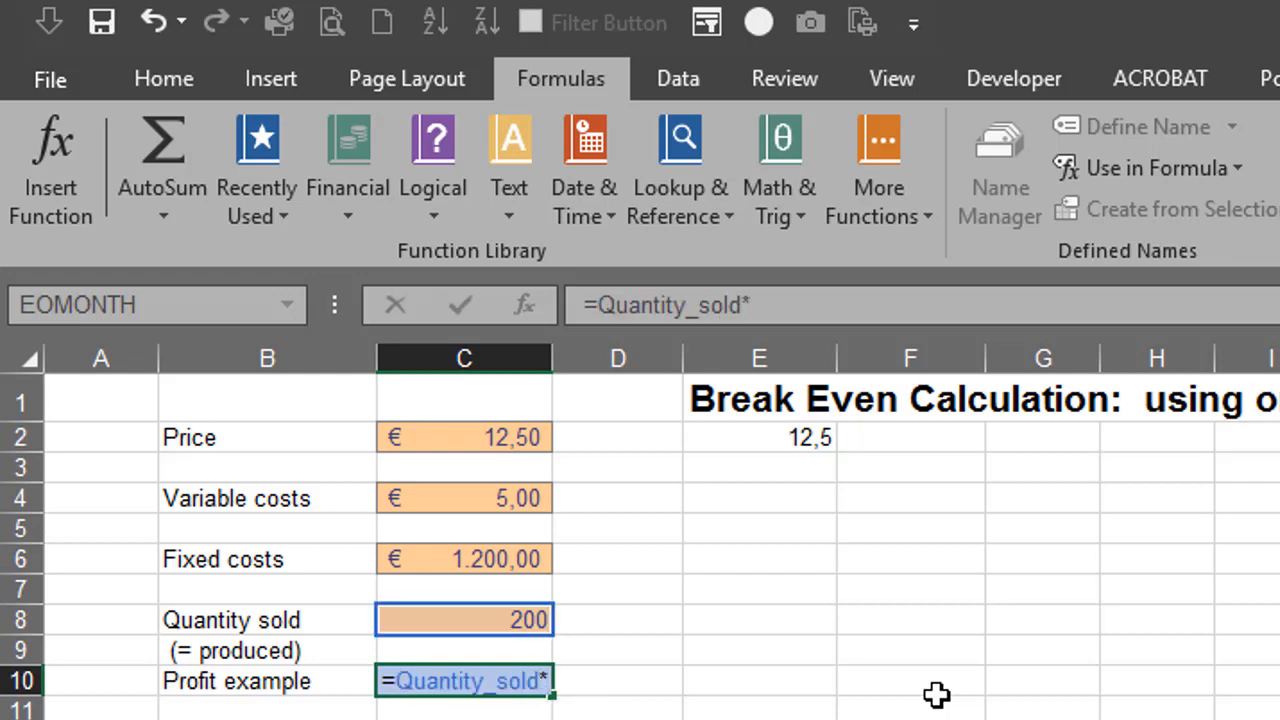
{"action": "type", "text": "(pri"}
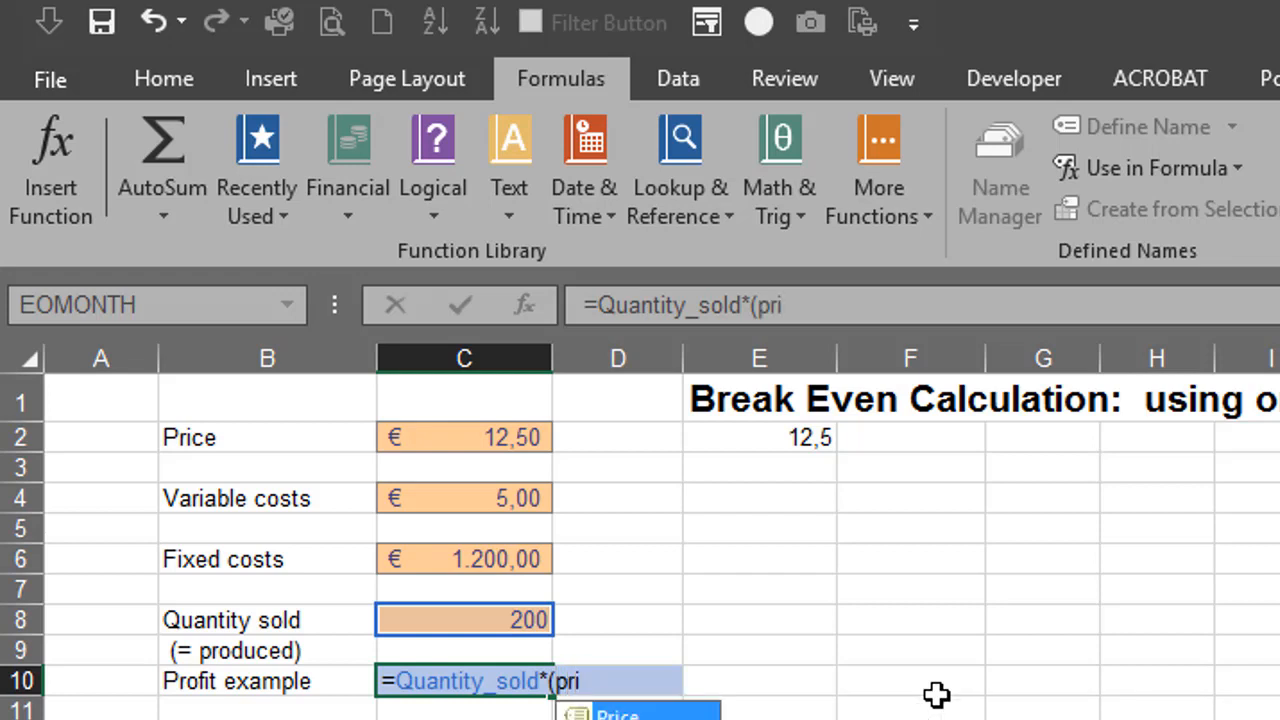
{"action": "key", "text": "Tab"}
{"action": "type", "text": "-"}
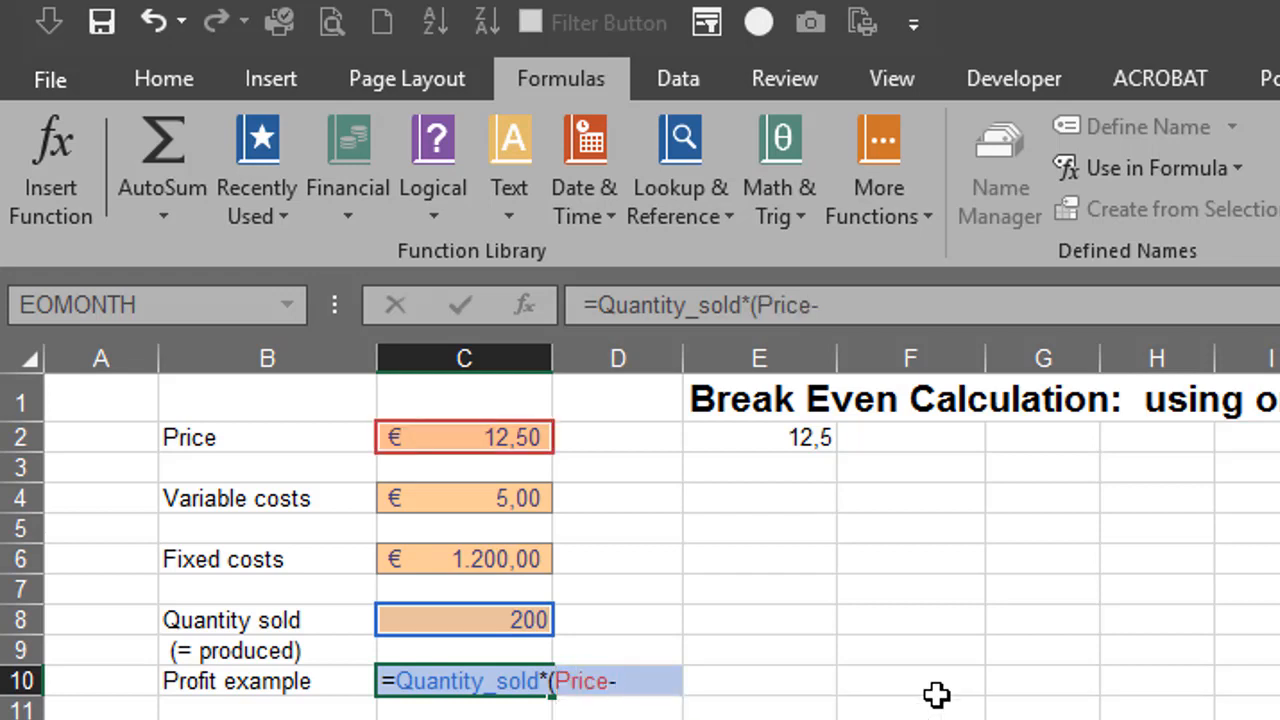
{"action": "type", "text": "var"}
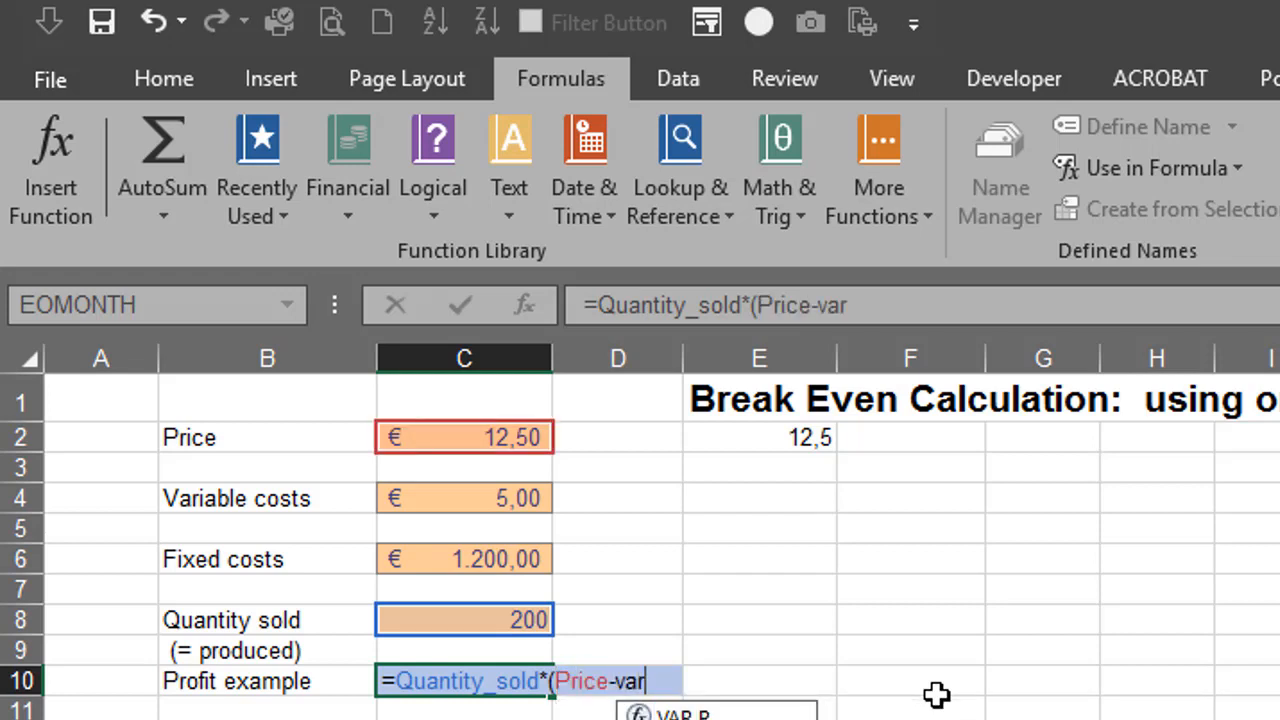
{"action": "type", "text": "i"}
{"action": "key", "text": "Tab"}
{"action": "type", "text": ")-"}
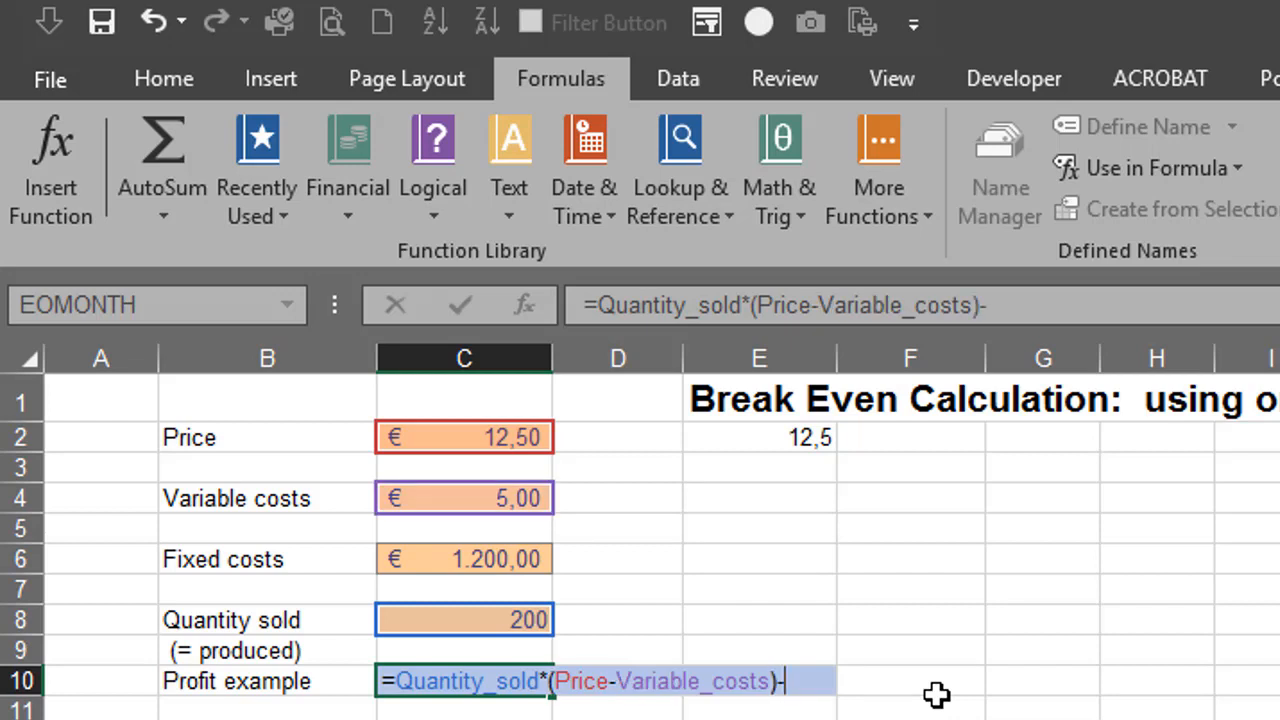
{"action": "type", "text": "fi"}
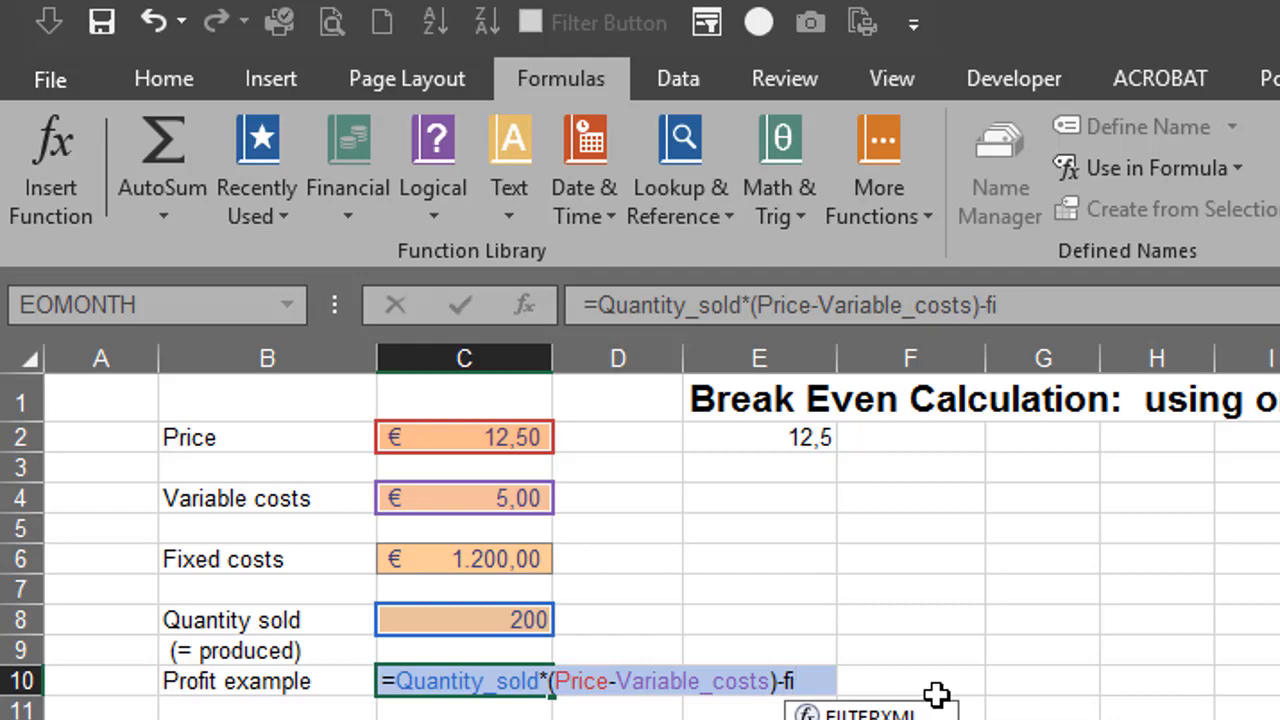
{"action": "type", "text": "xed_costs"}
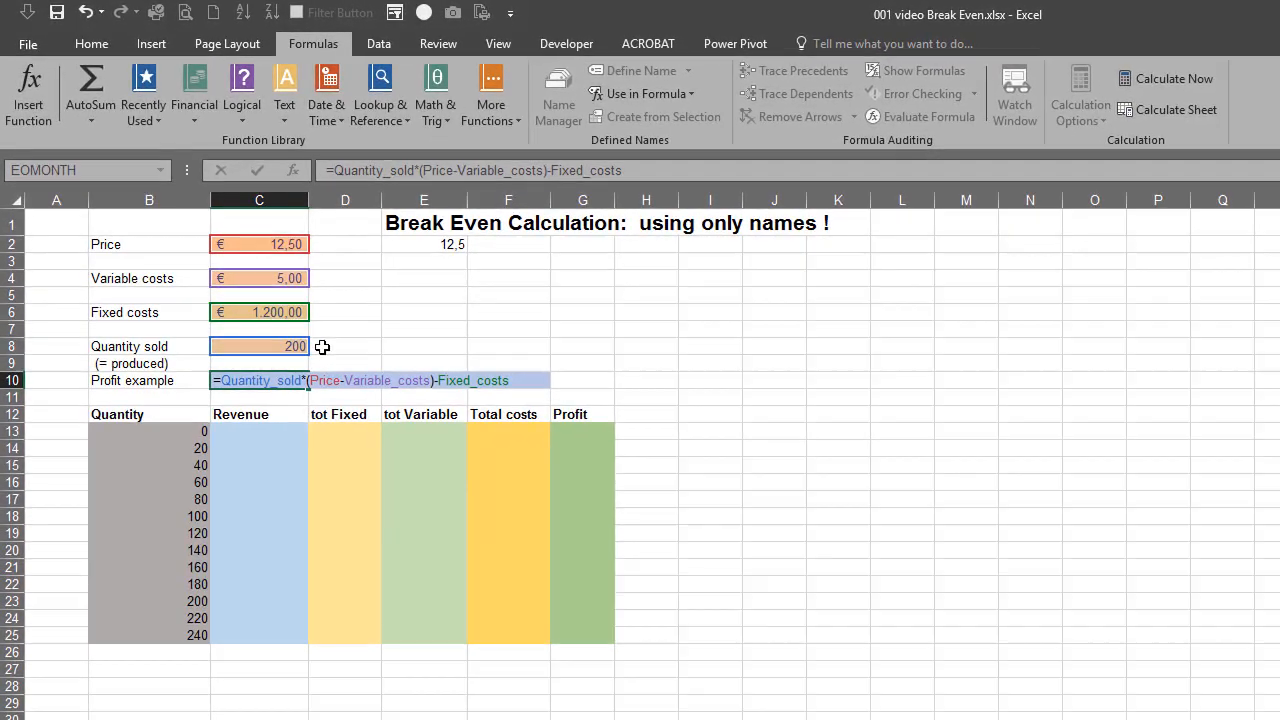
{"action": "key", "text": "Return"}
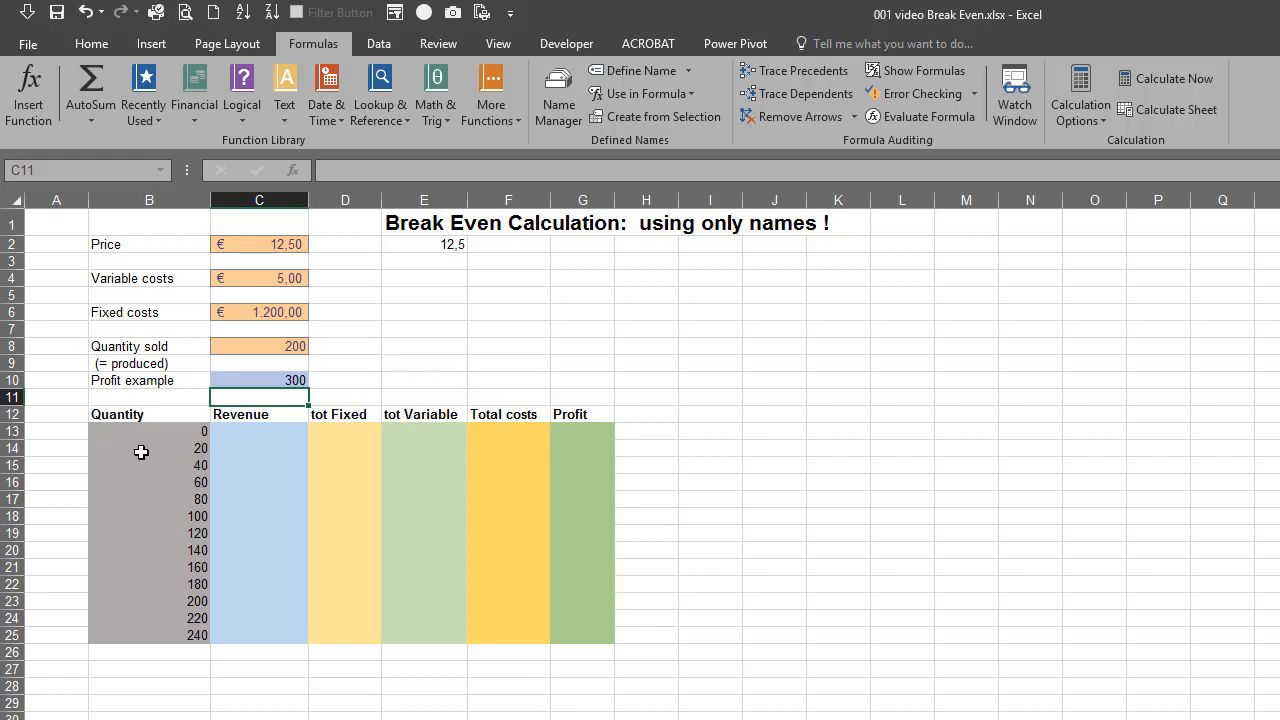
Create names for the table columns in B12:G25 from the headers in the top row
{"action": "left_click", "coordinate": [132, 414]}
{"action": "mouse_move", "coordinate": [132, 414]}
{"action": "left_mouse_down"}
{"action": "mouse_move", "coordinate": [406, 529]}
{"action": "mouse_move", "coordinate": [584, 632]}
{"action": "left_mouse_up"}
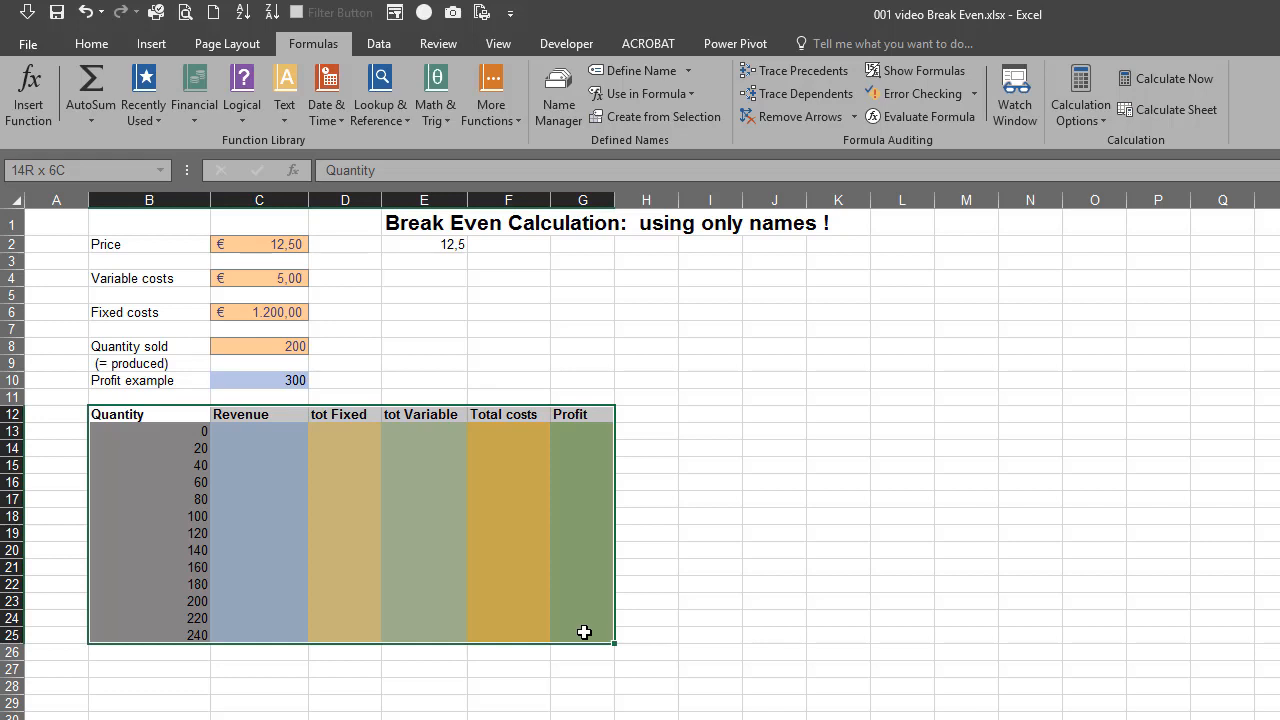
{"action": "left_click_drag", "start_coordinate": [584, 632], "coordinate": [583, 630]}
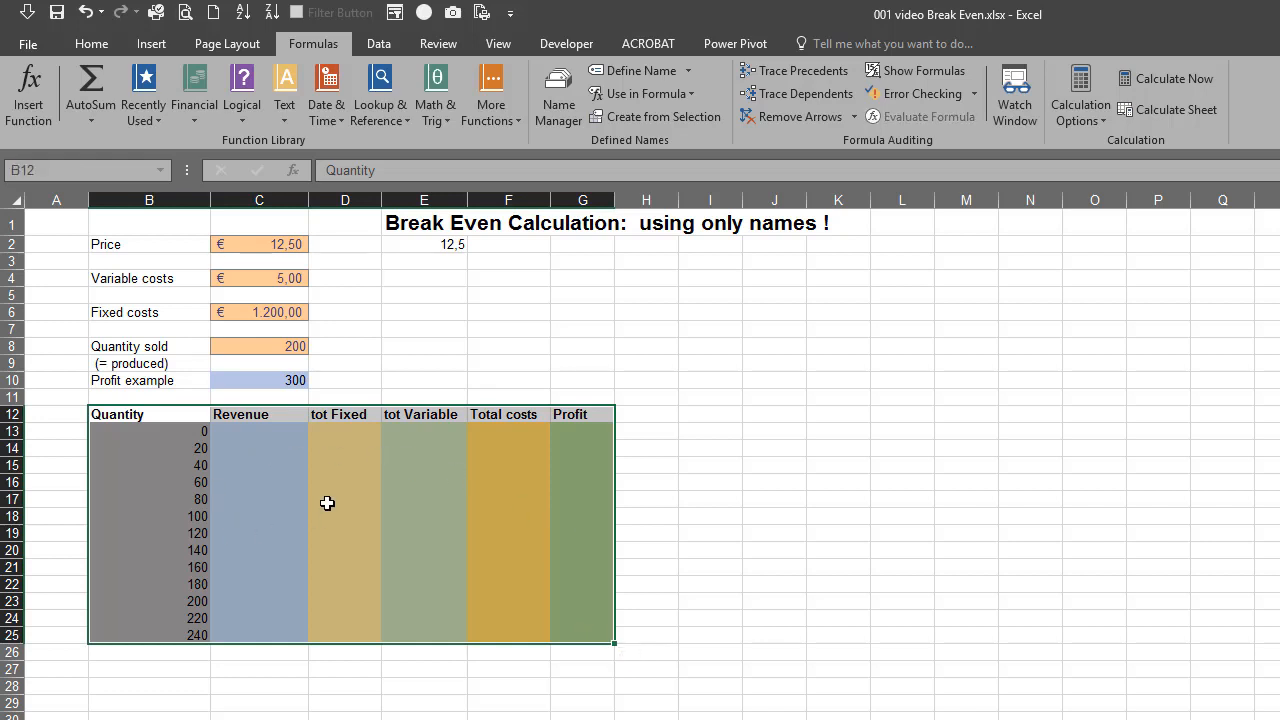
{"action": "left_click", "coordinate": [630, 115]}
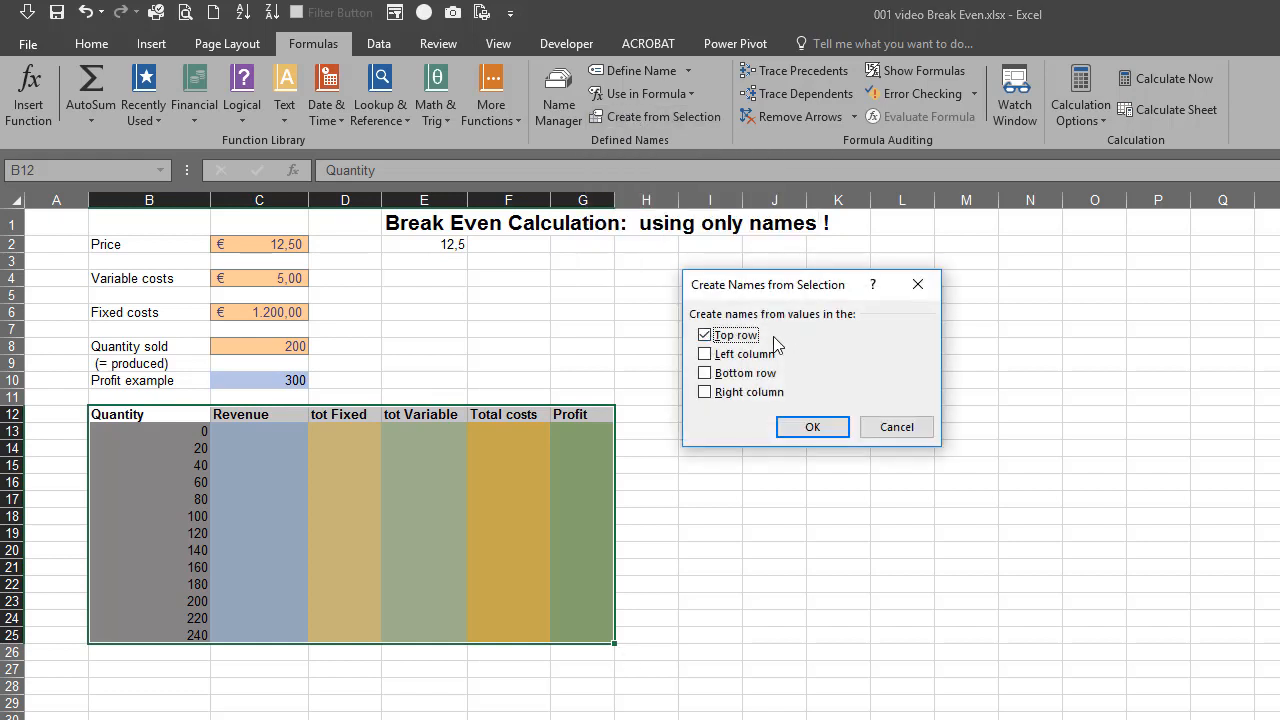
{"action": "left_click", "coordinate": [814, 428]}
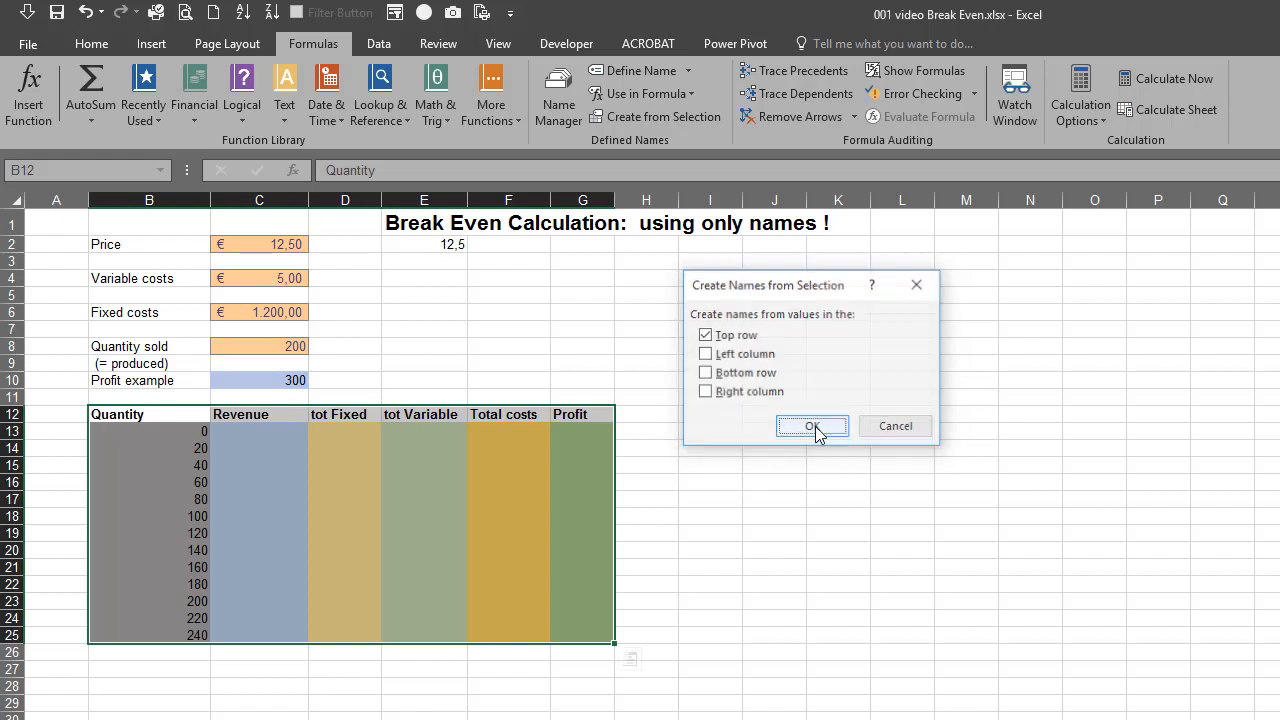
Check the list of defined names and go to the Quantity range
{"action": "left_click", "coordinate": [444, 289]}
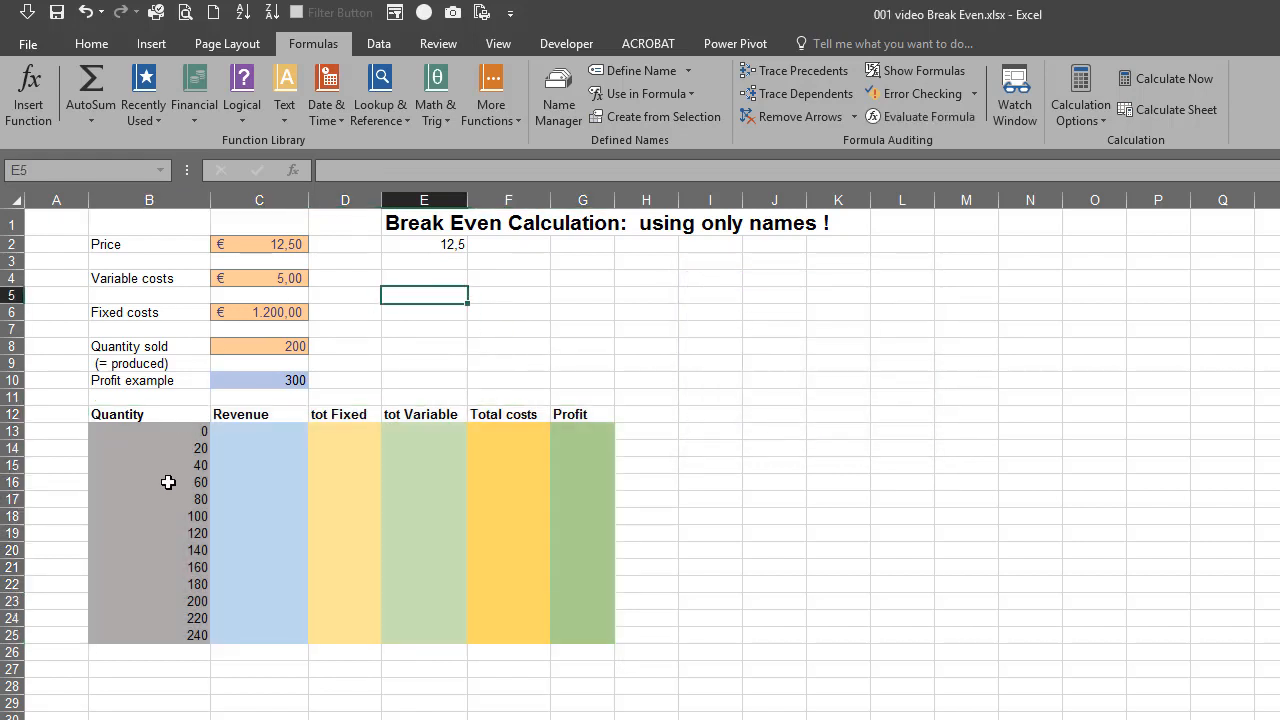
{"action": "left_click", "coordinate": [161, 171]}
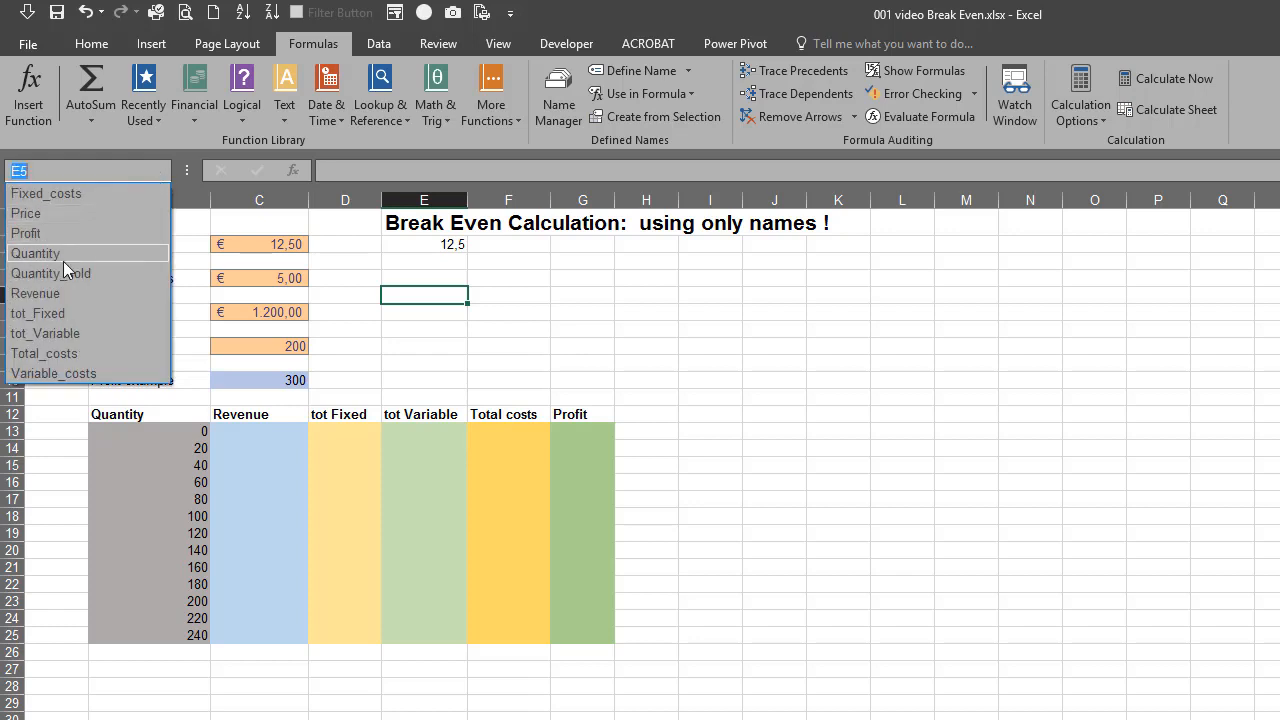
{"action": "left_click", "coordinate": [48, 257]}
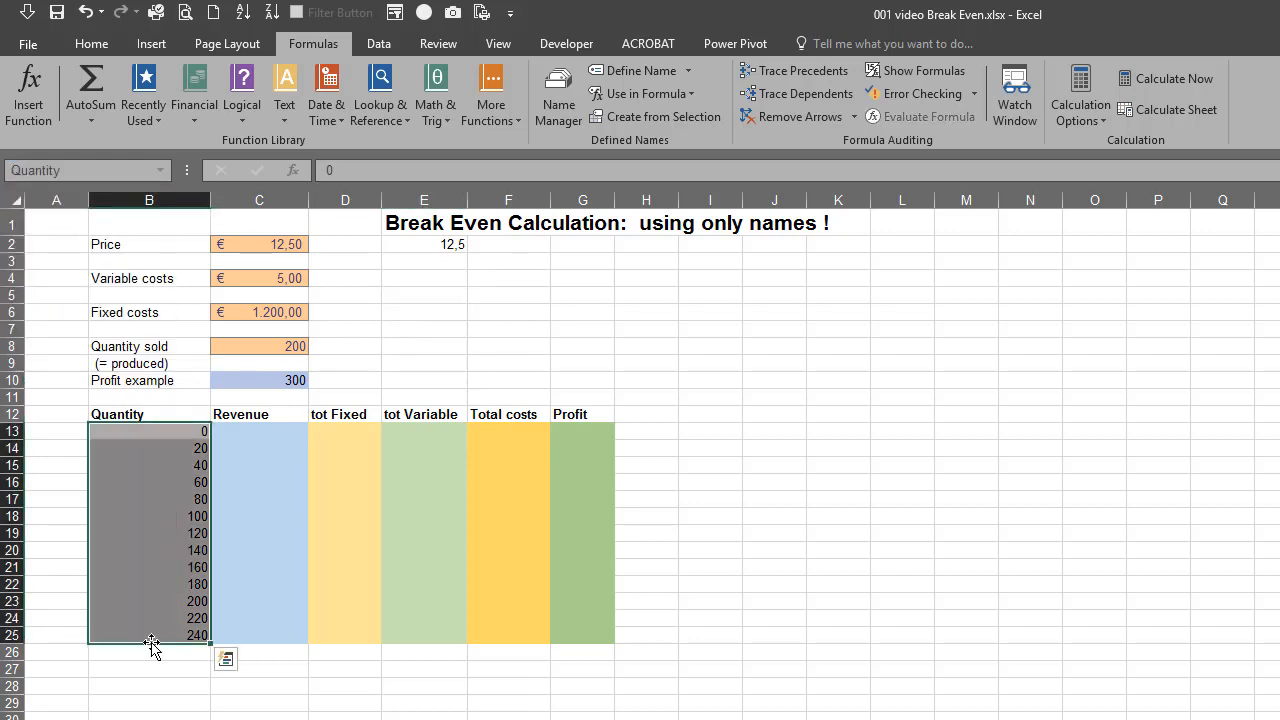
Enter the test formula =SUM(Quantity) in cell E4, then clear the cell
{"action": "left_click", "coordinate": [427, 276]}
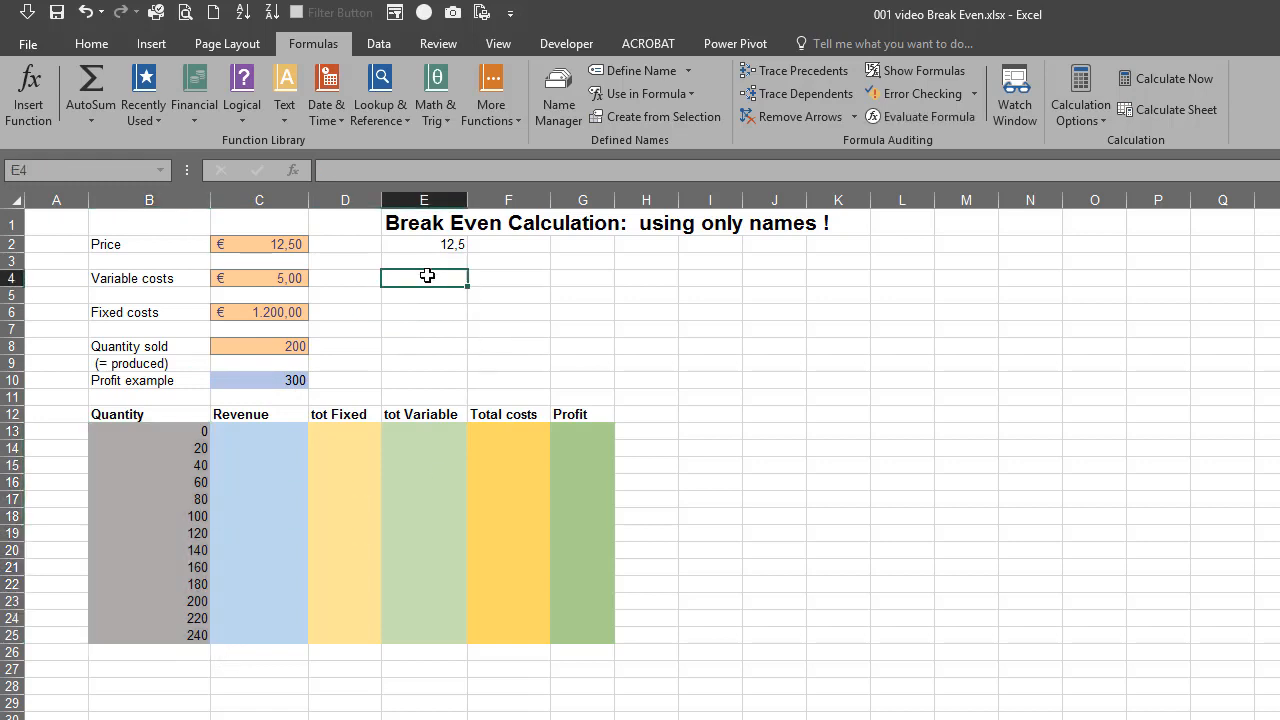
{"action": "type", "text": "=sum"}
{"action": "key", "text": "Tab"}
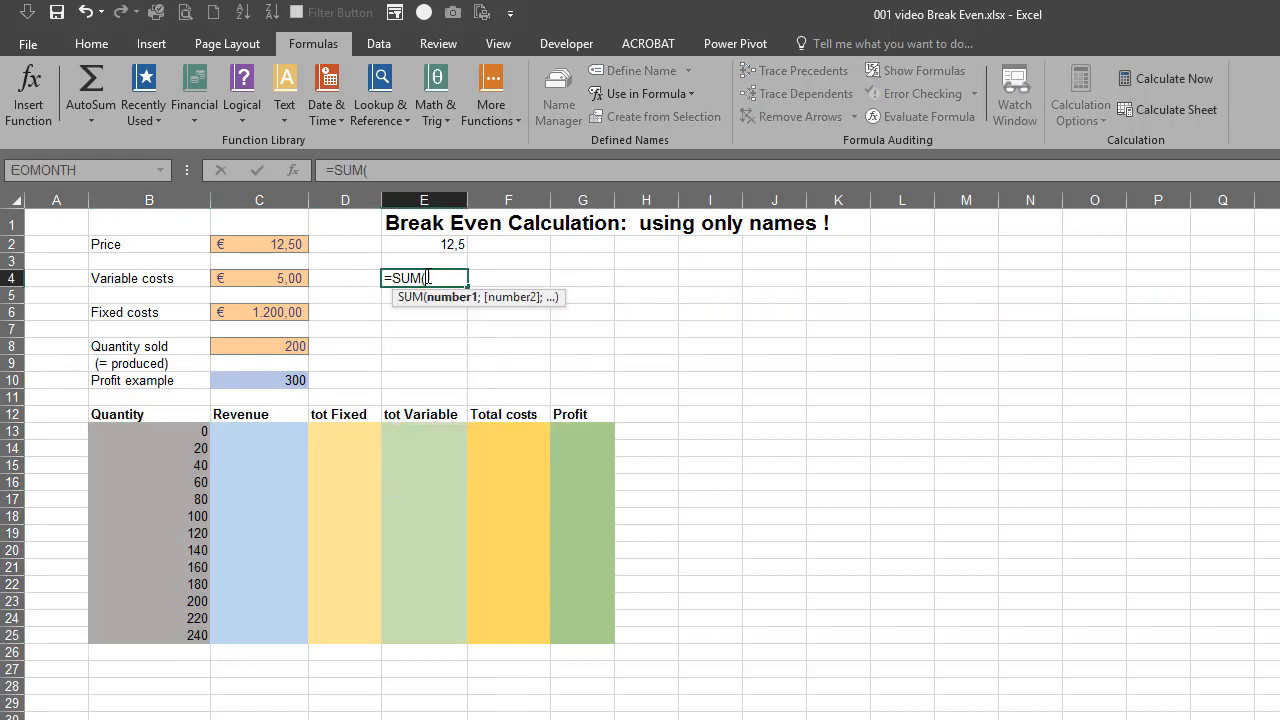
{"action": "type", "text": "q"}
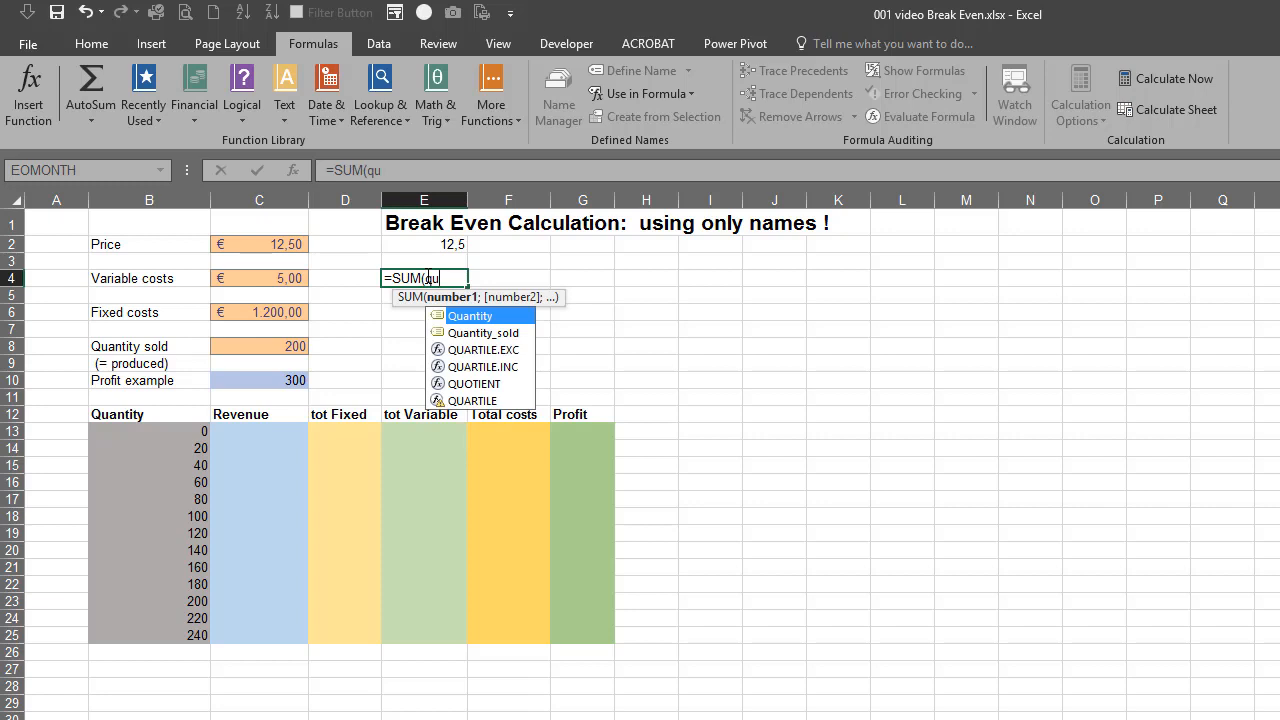
{"action": "type", "text": "u"}
{"action": "key", "text": "Tab"}
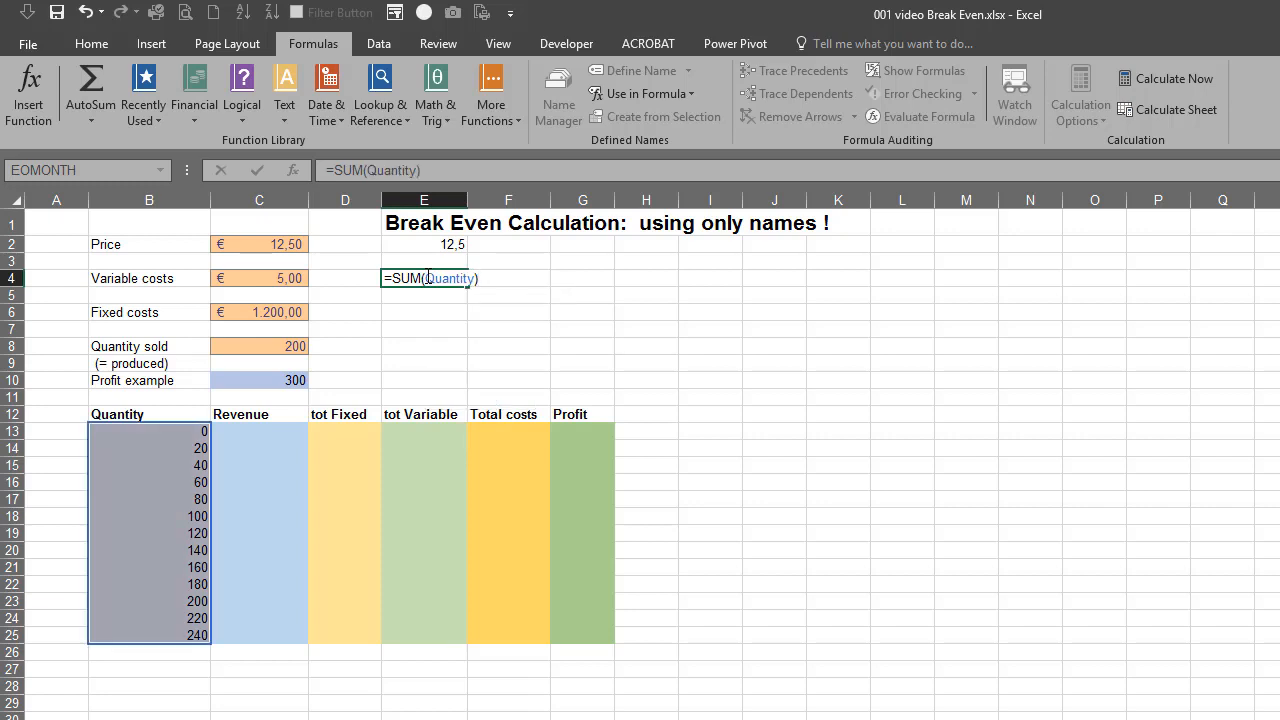
{"action": "key", "text": "Return"}
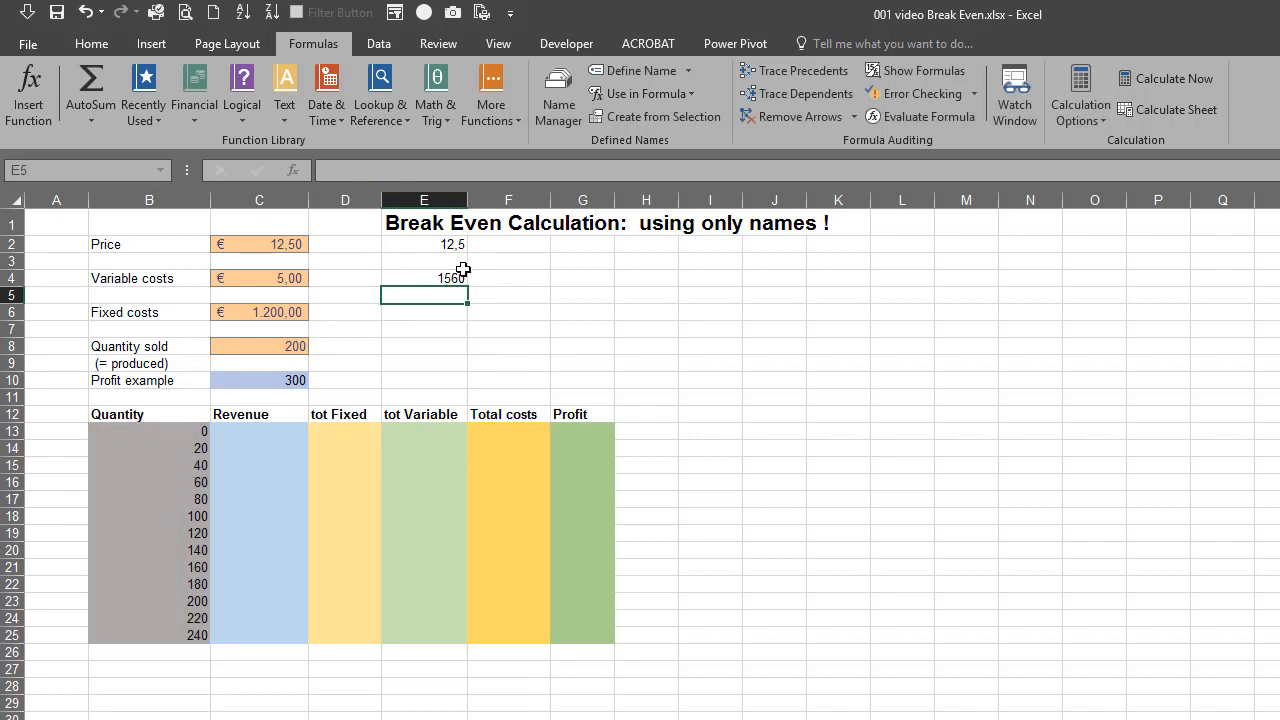
{"action": "left_click", "coordinate": [423, 278]}
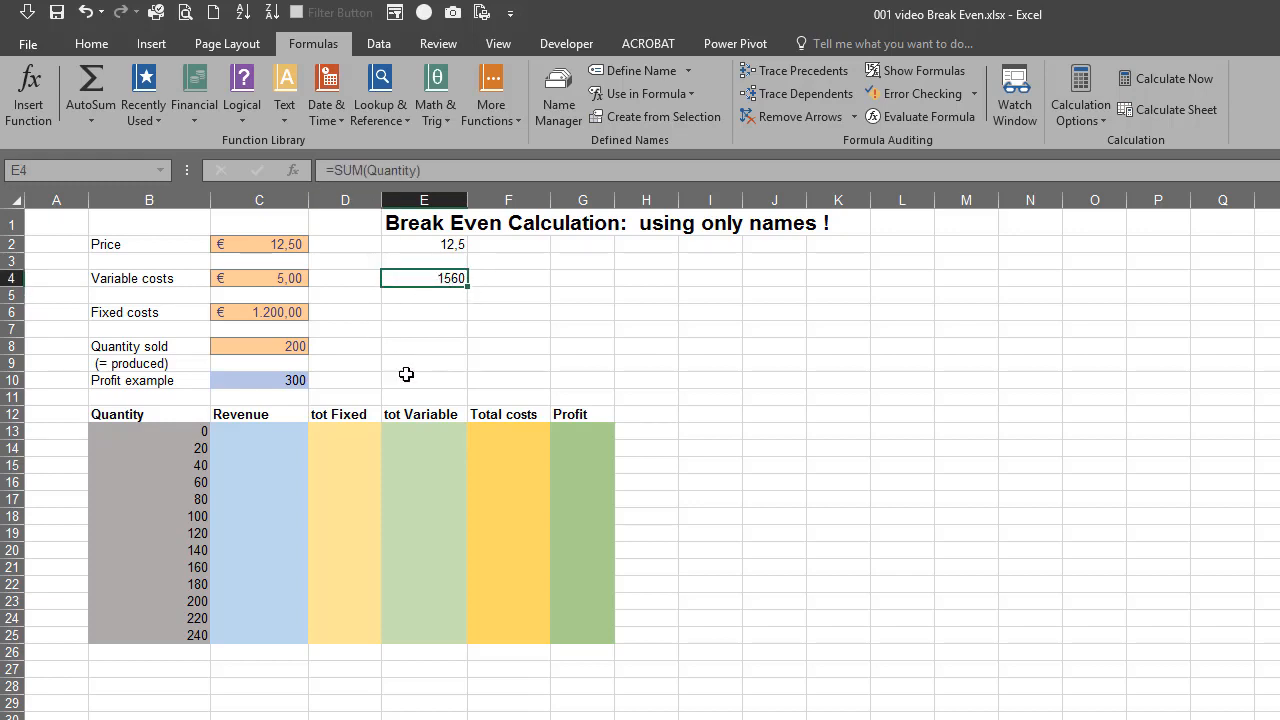
{"action": "key", "text": "Delete"}
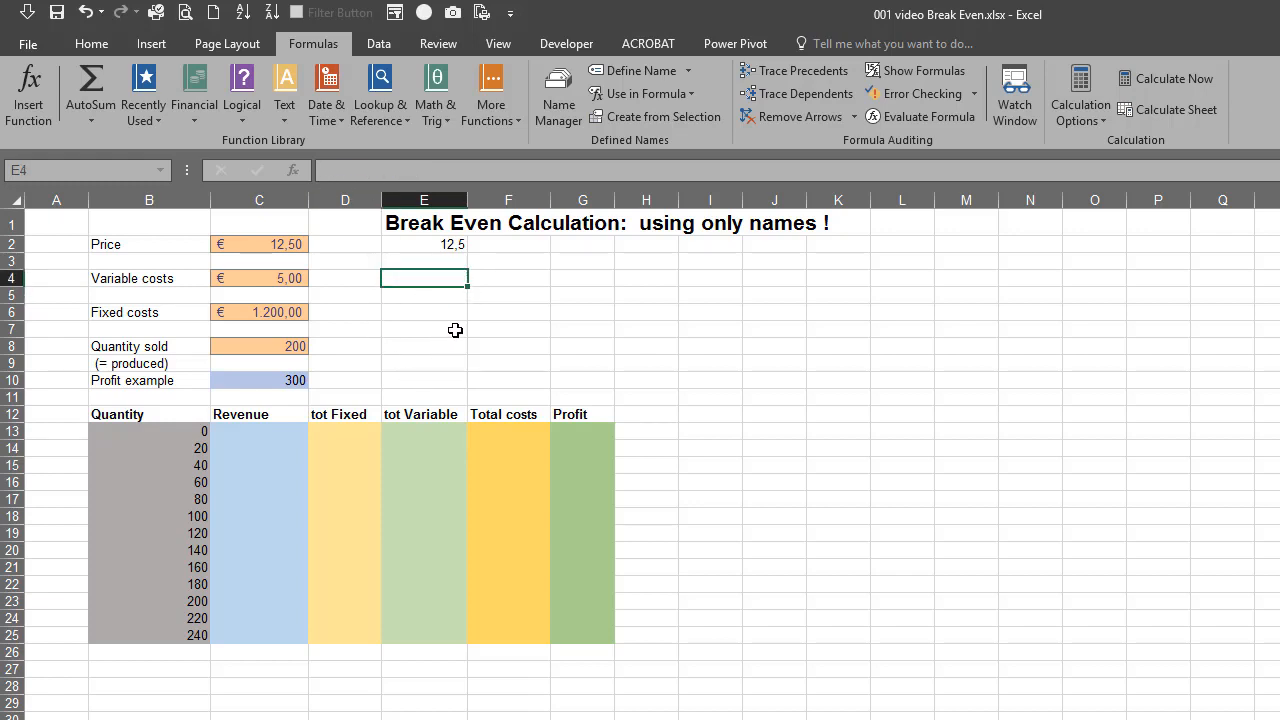
Enter the revenue formula =Quantity*Price in cell C13 and fill it down to C25
{"action": "left_click", "coordinate": [284, 435]}
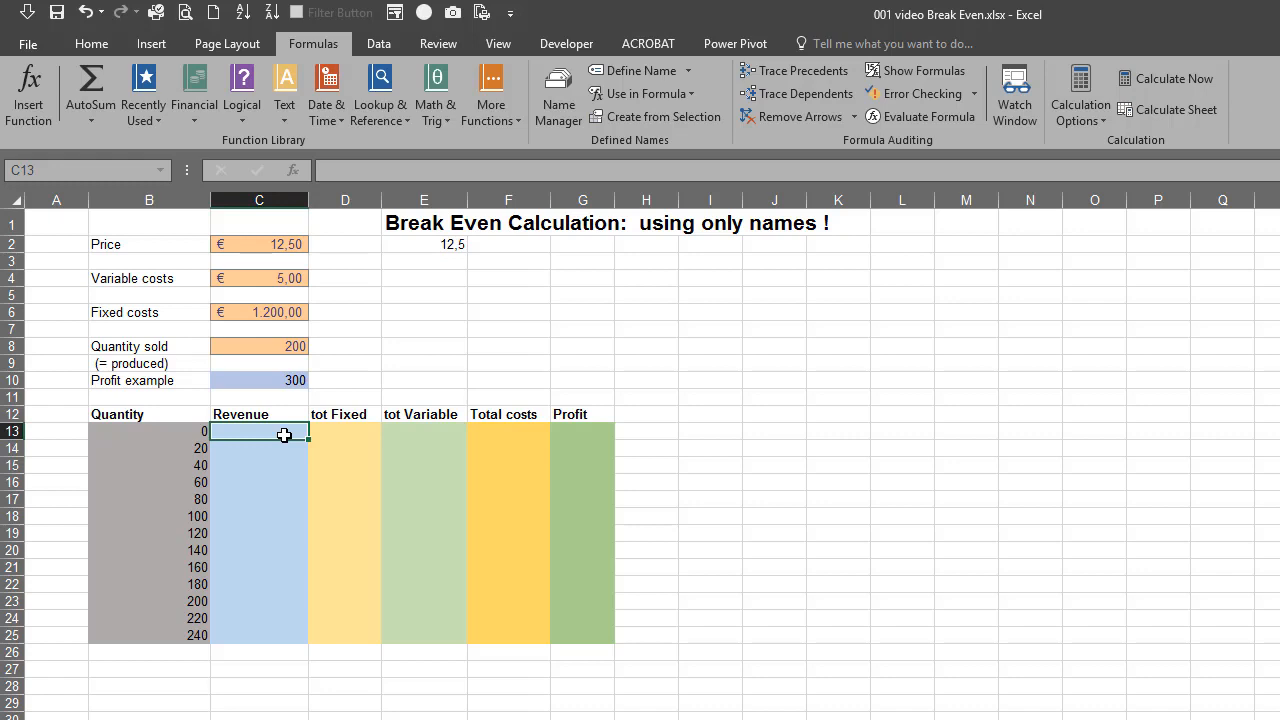
{"action": "type", "text": "="}
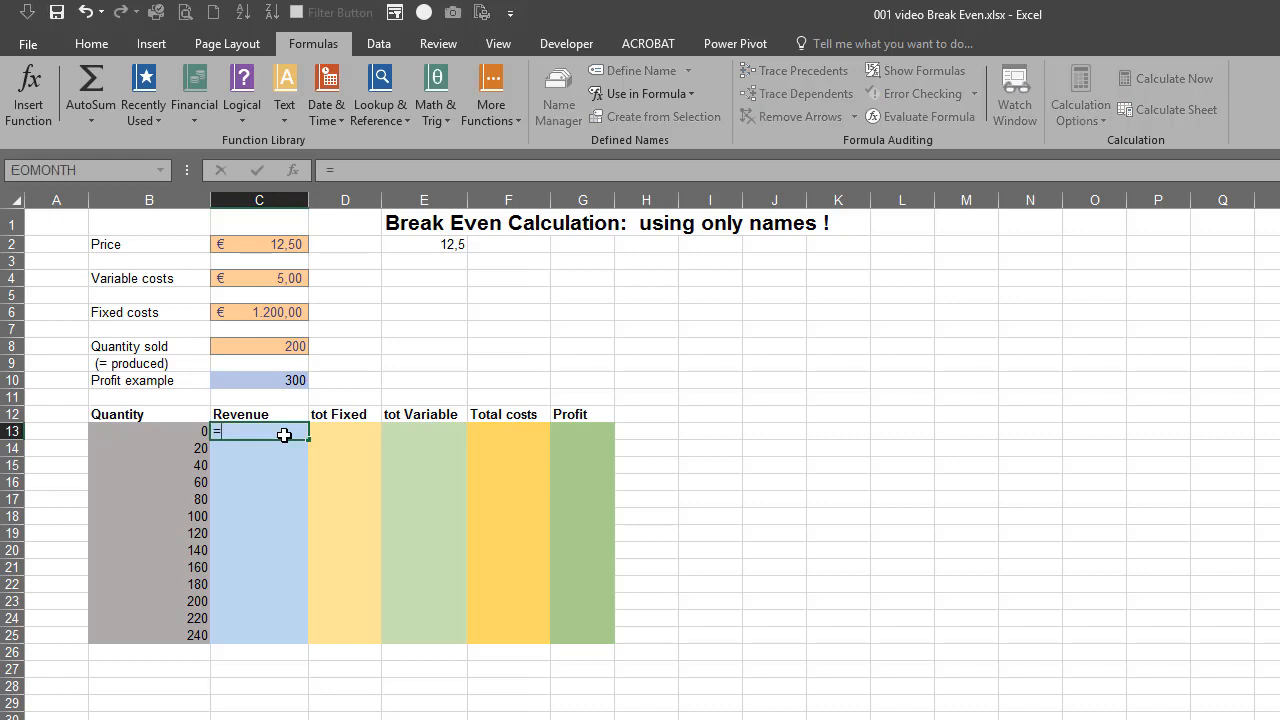
{"action": "type", "text": "qu"}
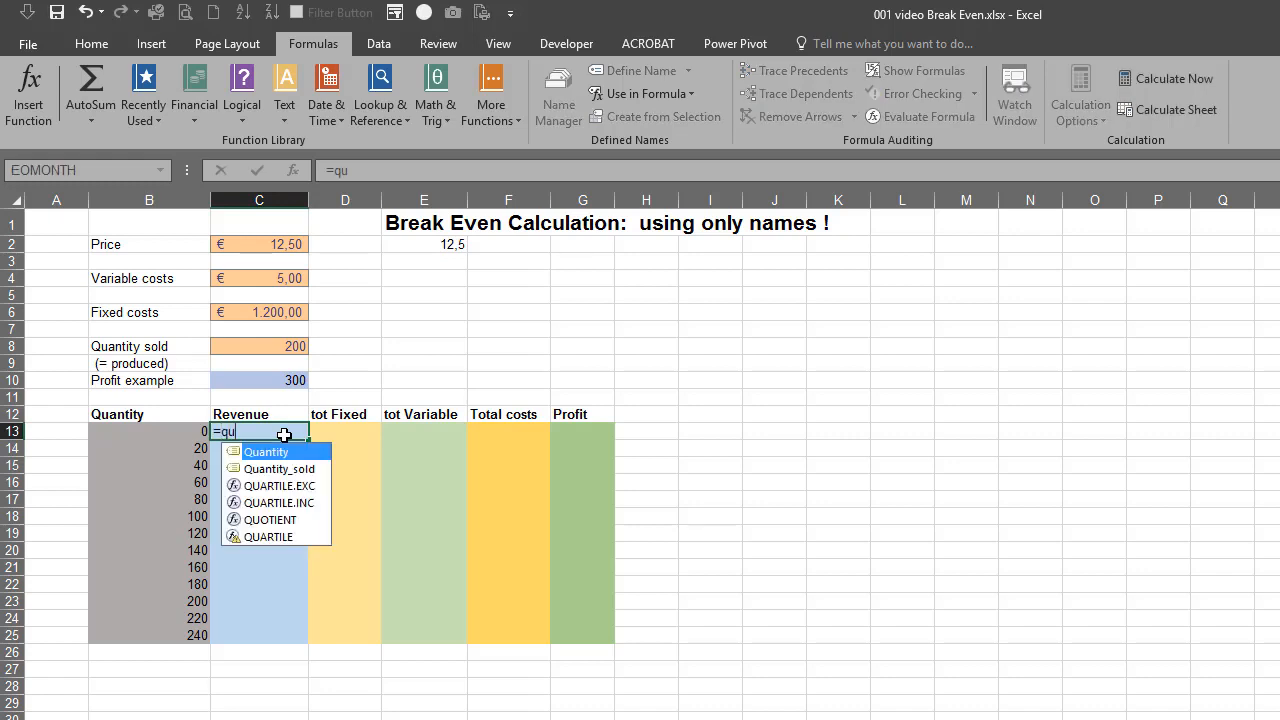
{"action": "key", "text": "Tab"}
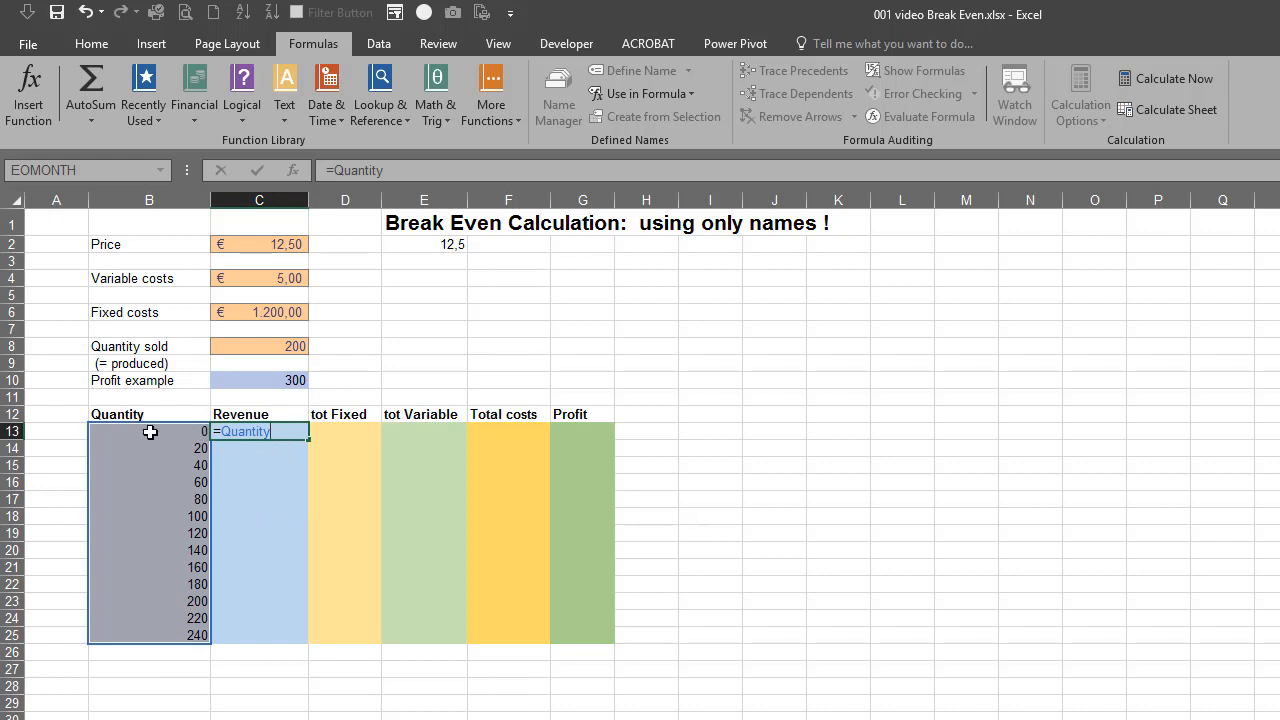
{"action": "type", "text": "Pr"}
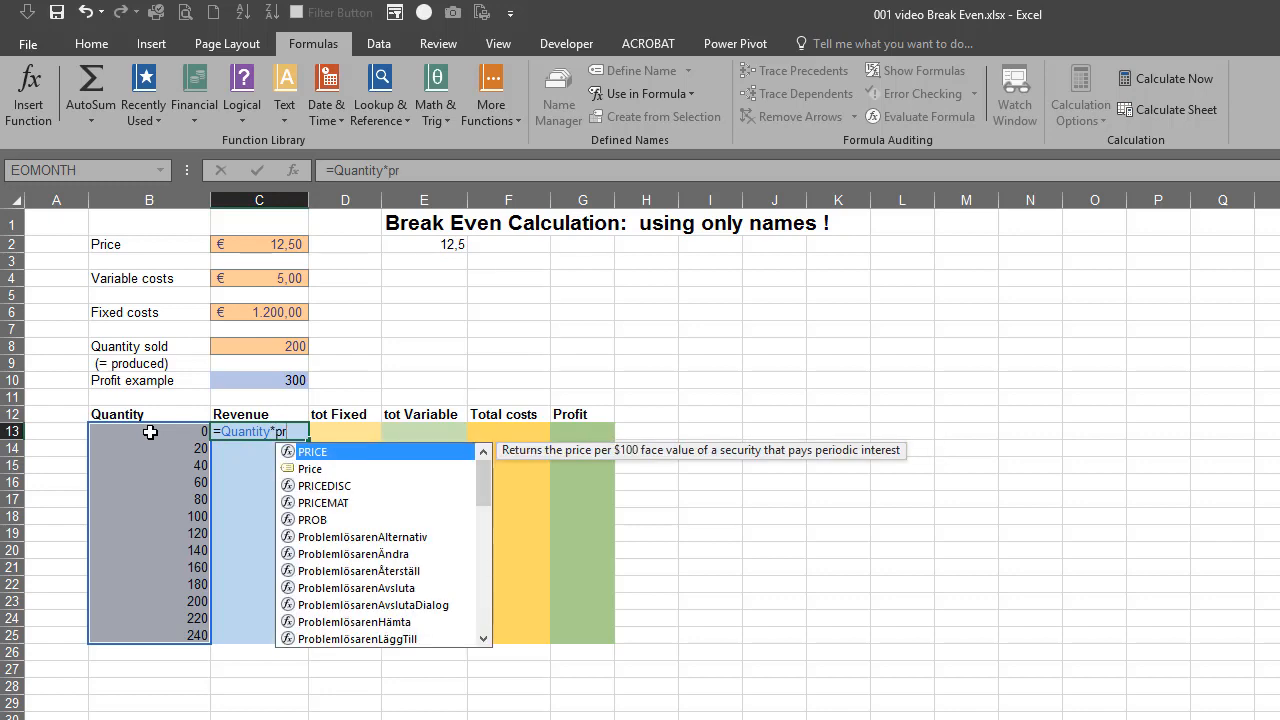
{"action": "key", "text": "Down"}
{"action": "key", "text": "Tab"}
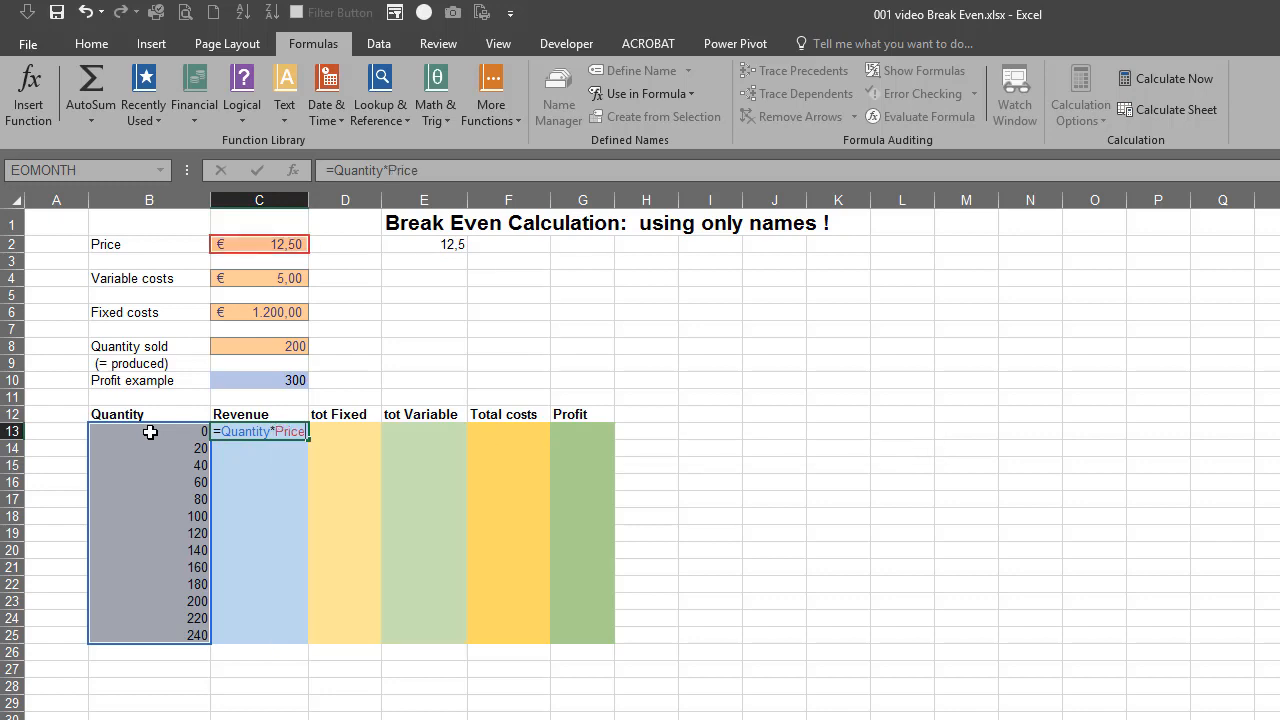
{"action": "key", "text": "Return"}
{"action": "left_click", "coordinate": [273, 432]}
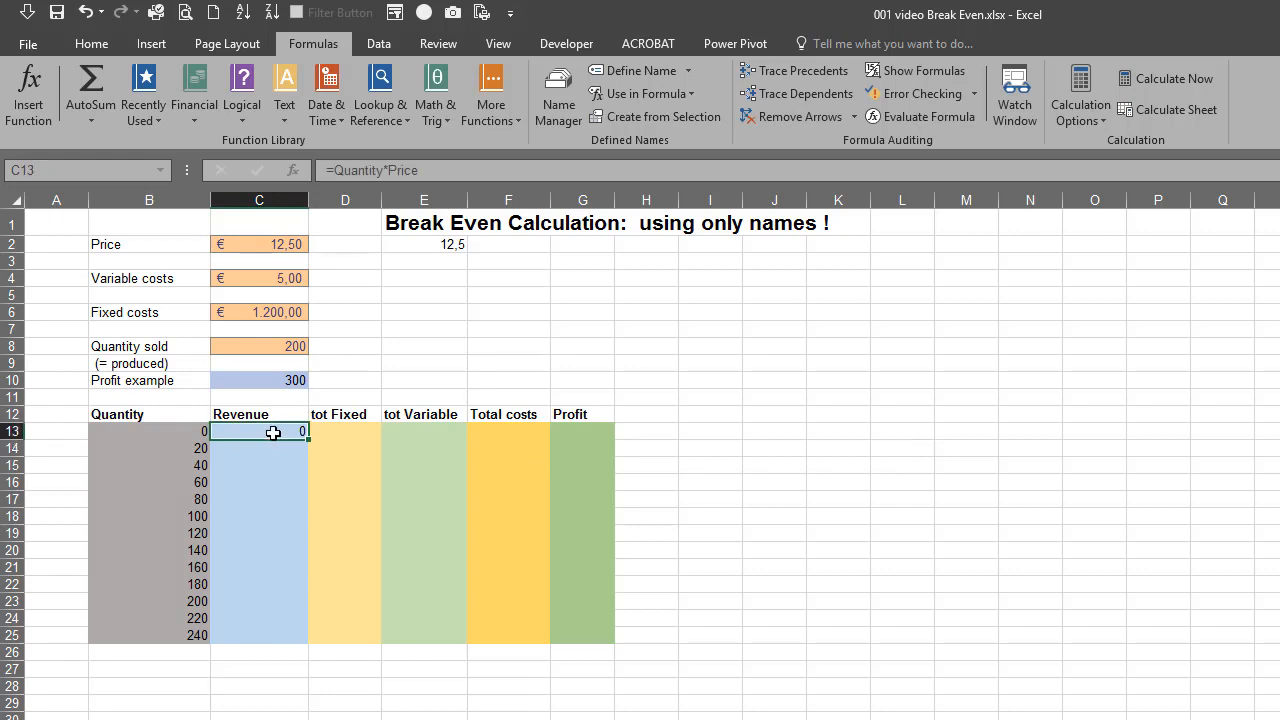
{"action": "left_click_drag", "start_coordinate": [307, 439], "coordinate": [304, 640]}
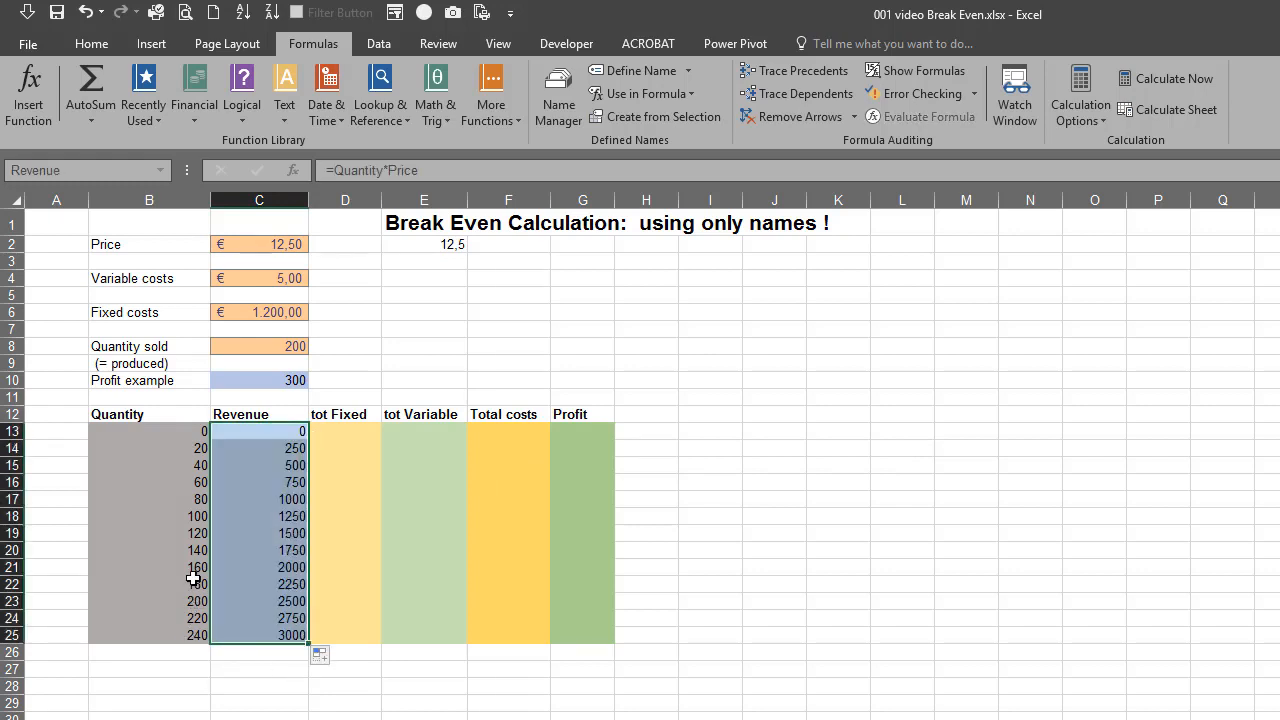
Inspect which named ranges the revenue formula in cell C18 refers to, leaving the formula as is
{"action": "left_click", "coordinate": [180, 516]}
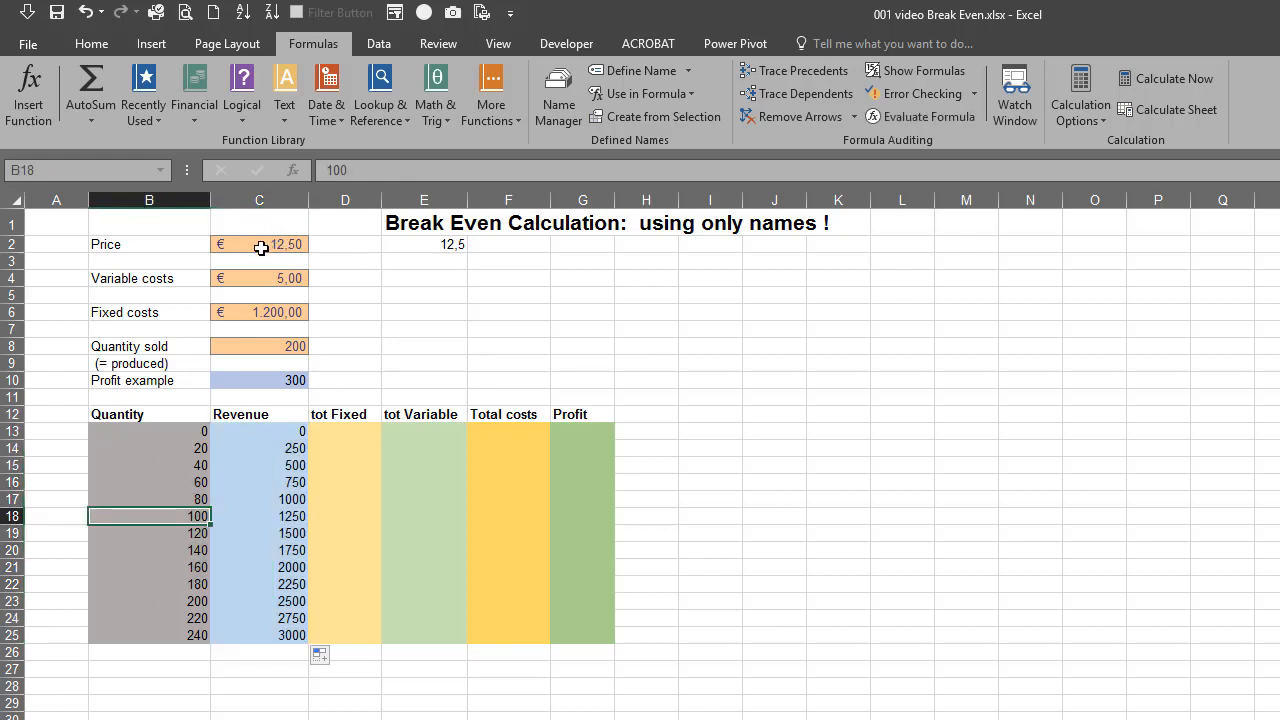
{"action": "double_click", "coordinate": [285, 516]}
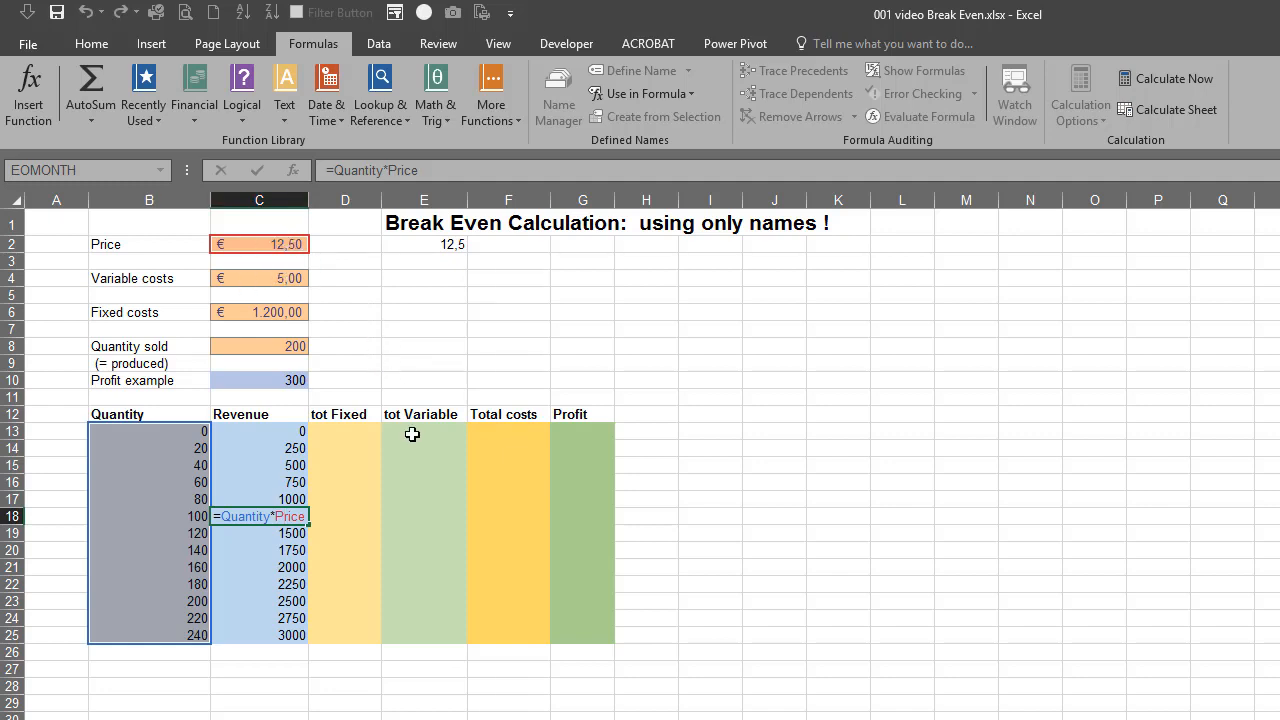
{"action": "key", "text": "ctrl+Return"}
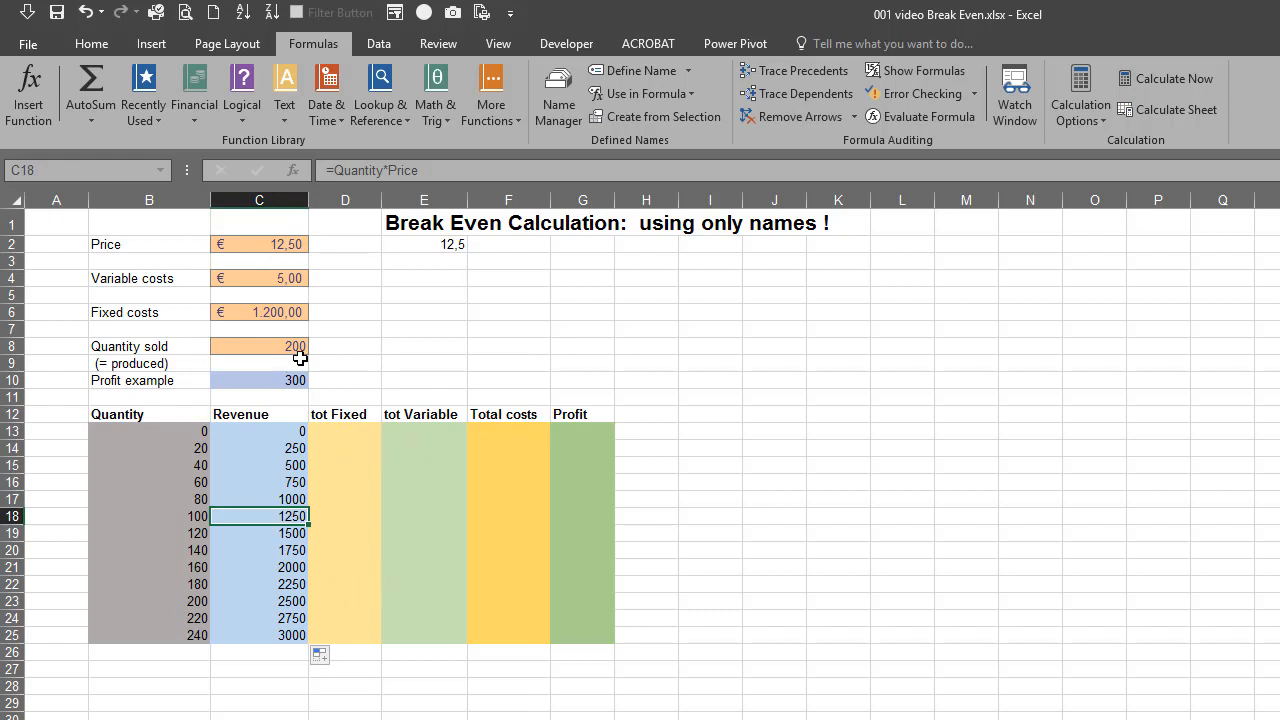
Enter the total fixed costs formula =Fixed_costs in cell D13 and fill it down to D25
{"action": "left_click", "coordinate": [356, 431]}
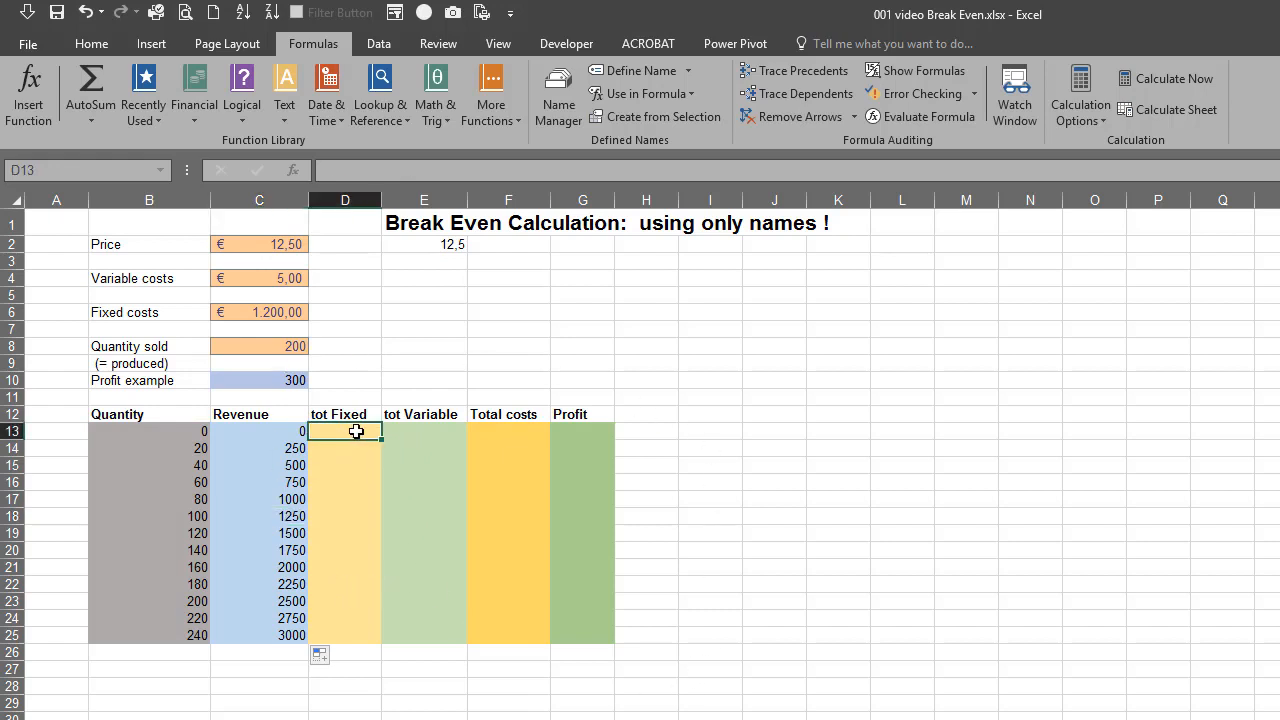
{"action": "type", "text": "=fi"}
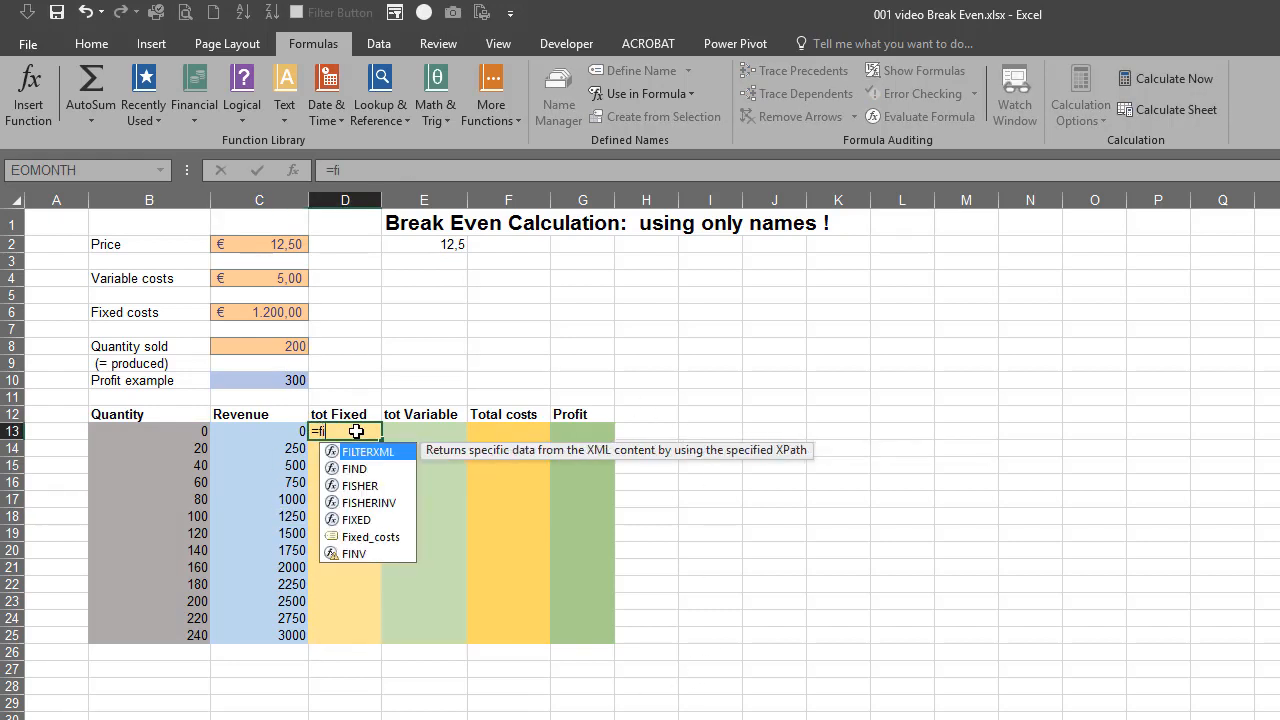
{"action": "key", "text": "Down"}
{"action": "key", "text": "Down"}
{"action": "key", "text": "Down"}
{"action": "key", "text": "Down"}
{"action": "key", "text": "Down"}
{"action": "key", "text": "Tab"}
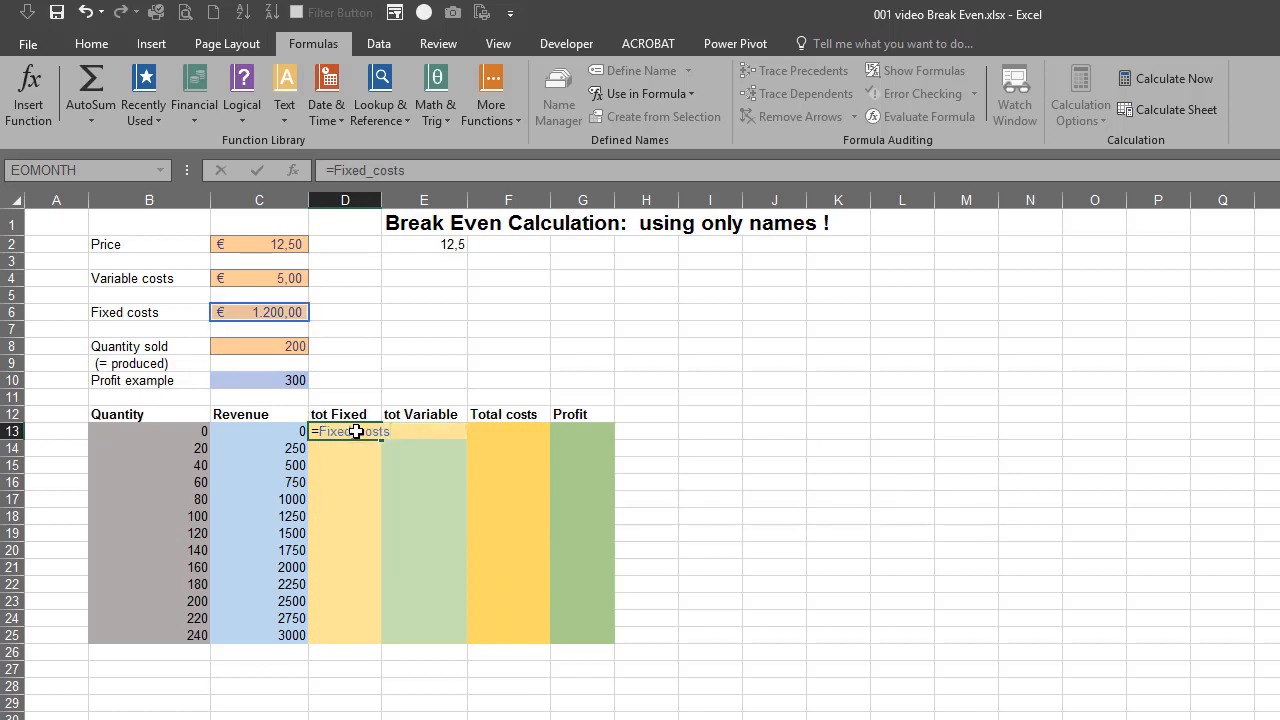
{"action": "key", "text": "Return"}
{"action": "left_click", "coordinate": [356, 431]}
{"action": "double_click", "coordinate": [381, 440]}
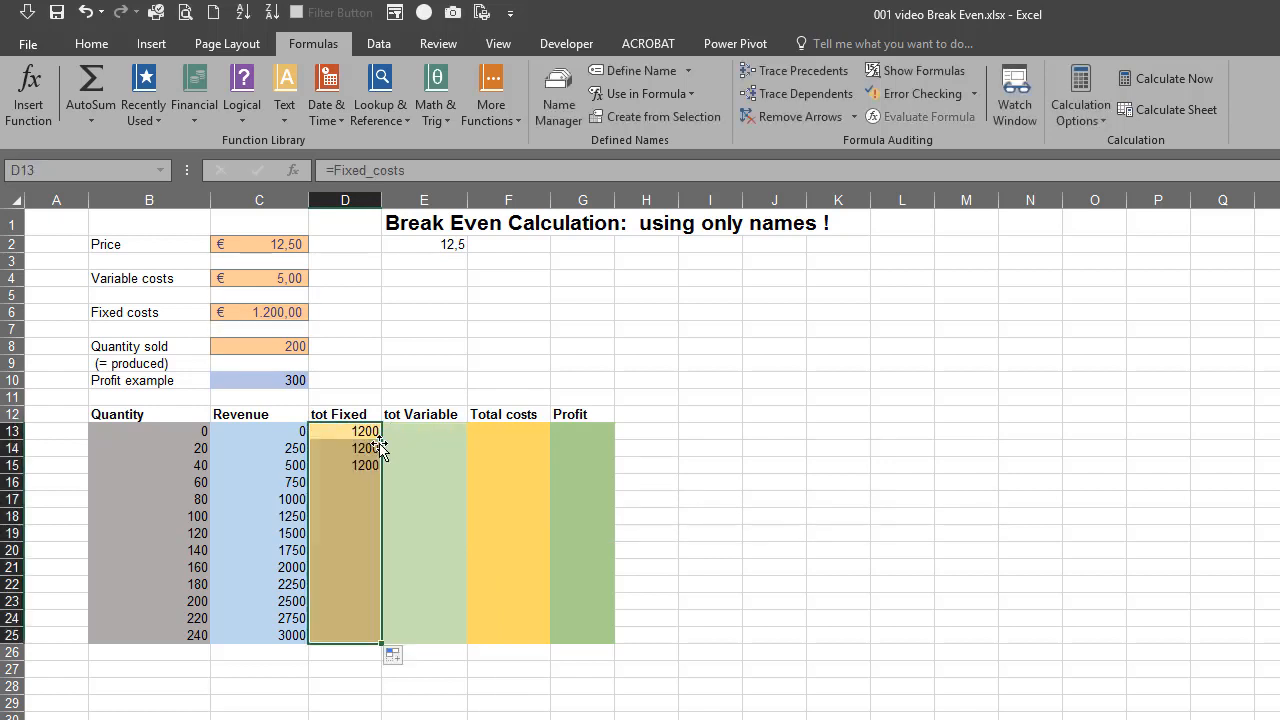
Enter the total variable costs formula =Quantity*Variable_costs in cell E13 and fill it down to E25
{"action": "left_click", "coordinate": [424, 435]}
{"action": "type", "text": "="}
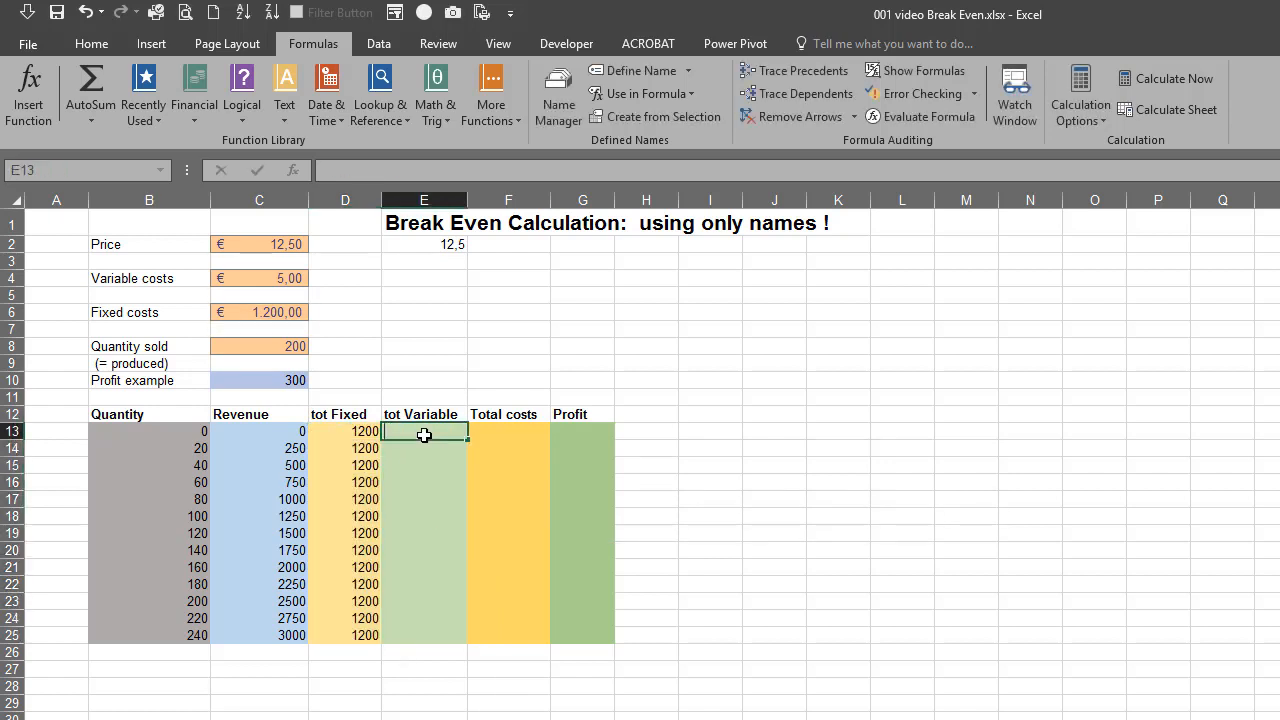
{"action": "type", "text": "q"}
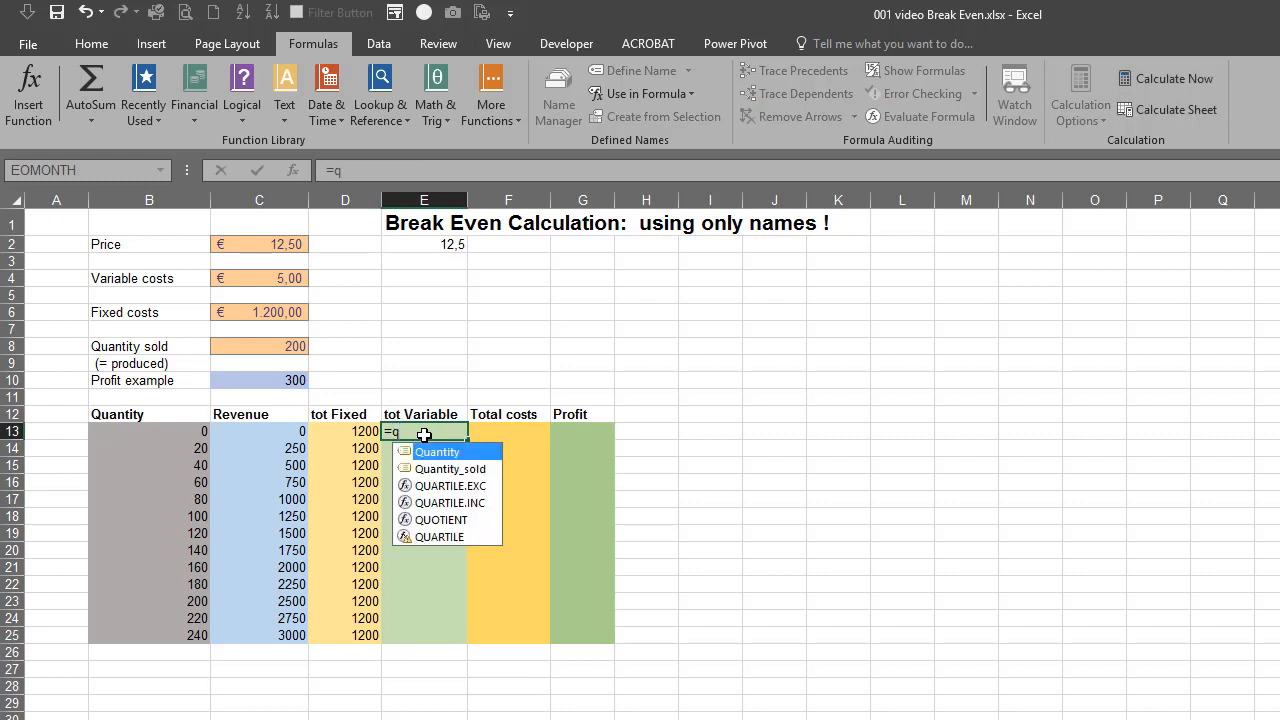
{"action": "key", "text": "Tab"}
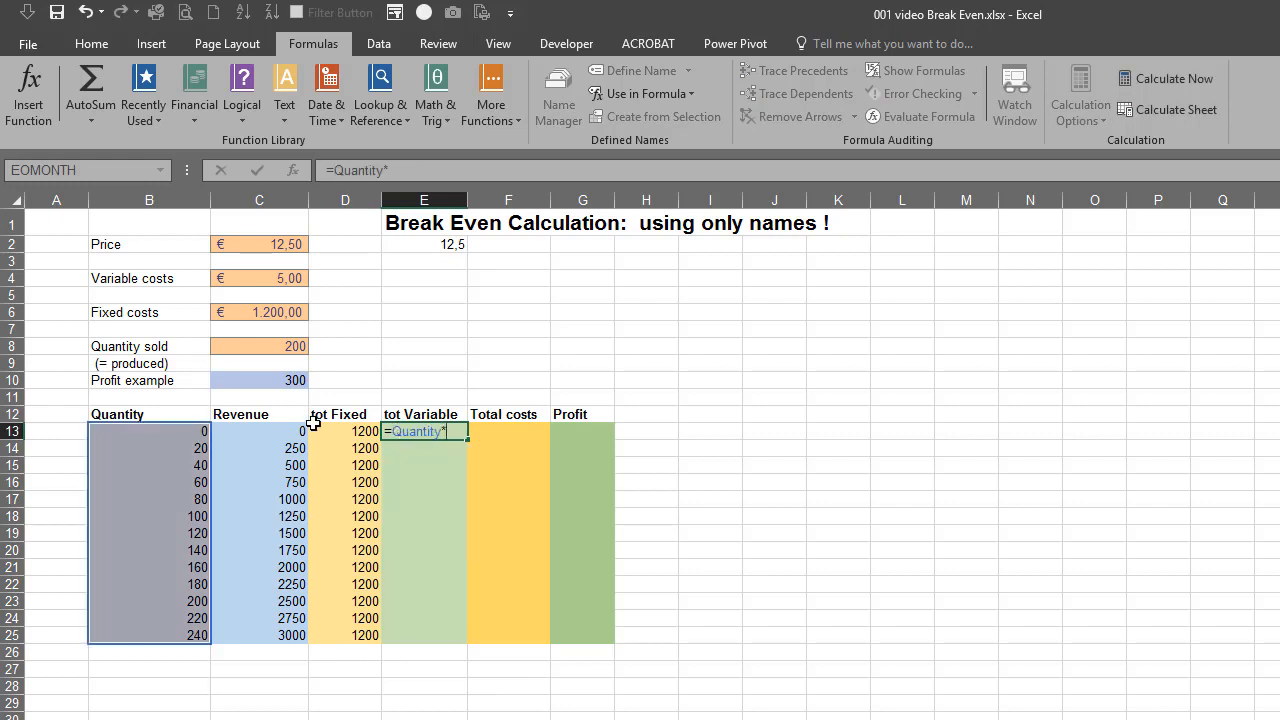
{"action": "type", "text": "*va"}
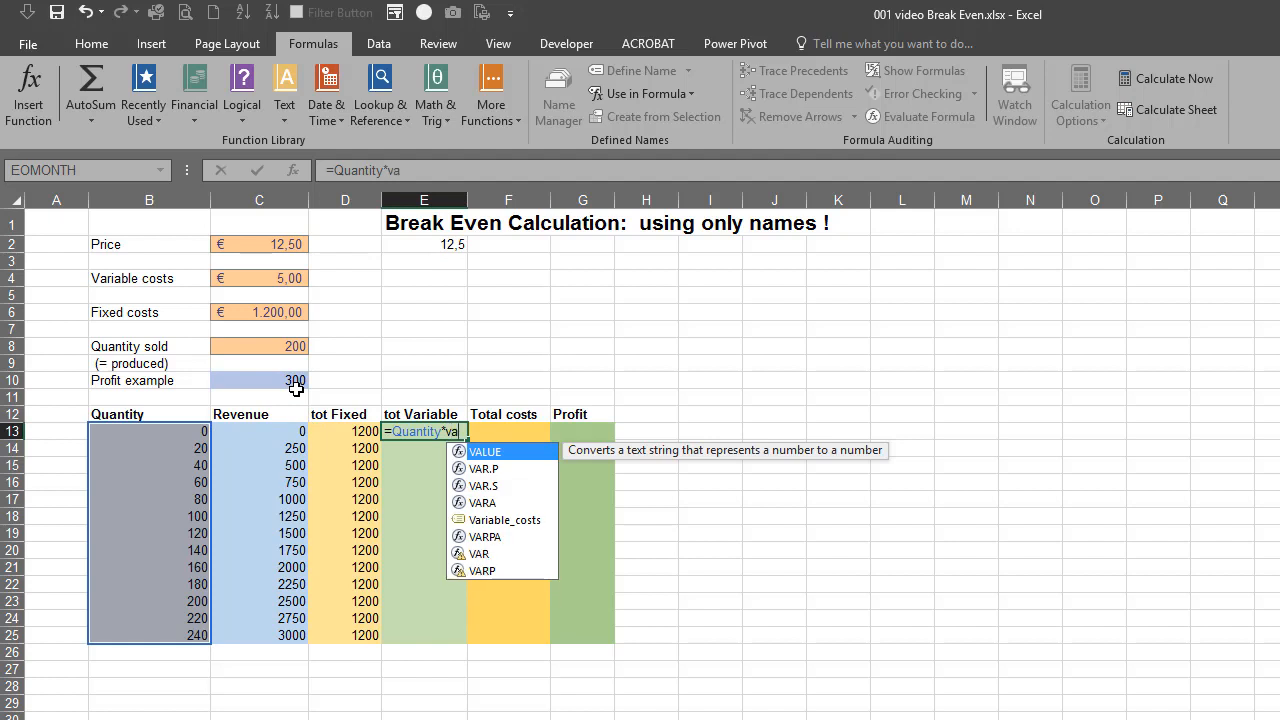
{"action": "left_click", "coordinate": [529, 521]}
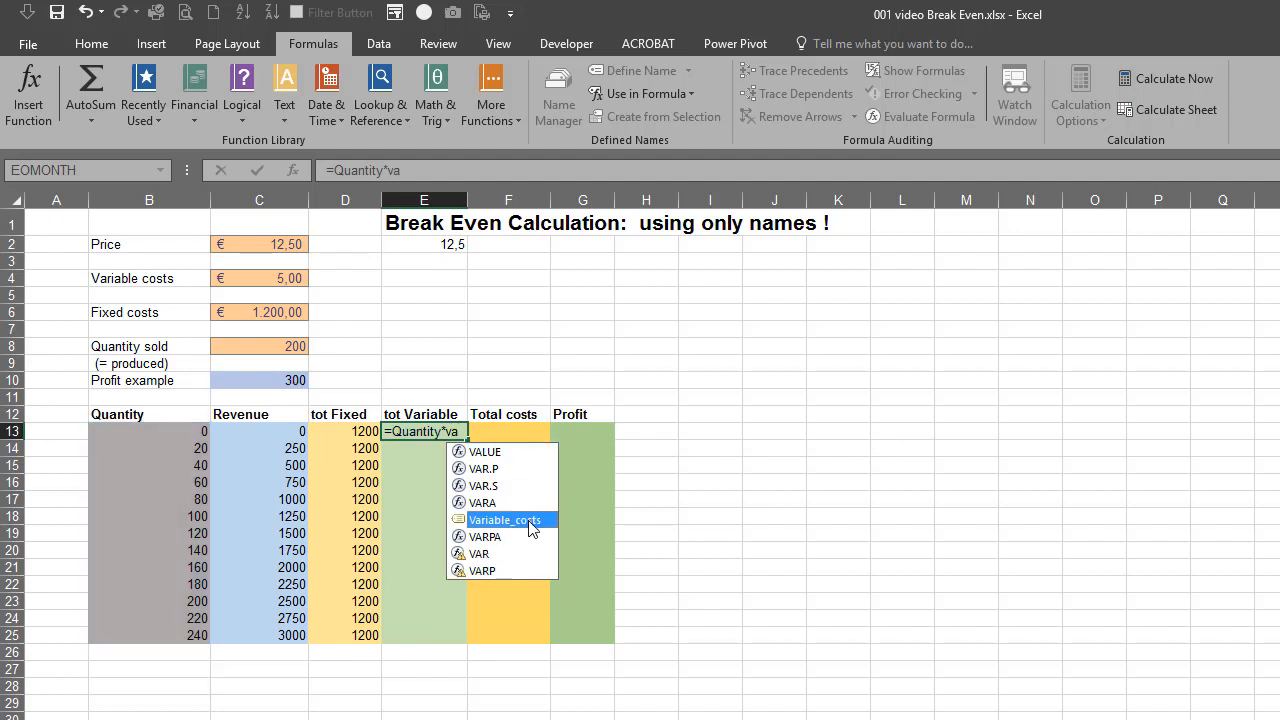
{"action": "double_click", "coordinate": [529, 521]}
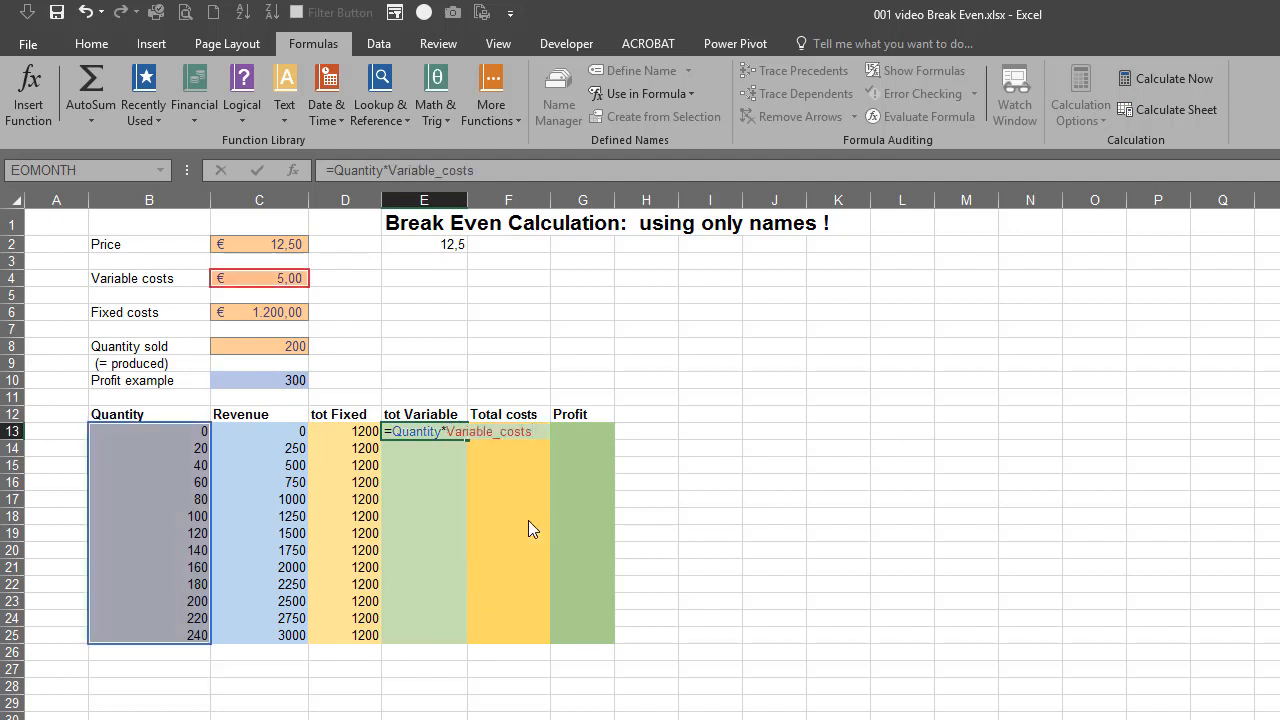
{"action": "key", "text": "Return"}
{"action": "left_click", "coordinate": [441, 433]}
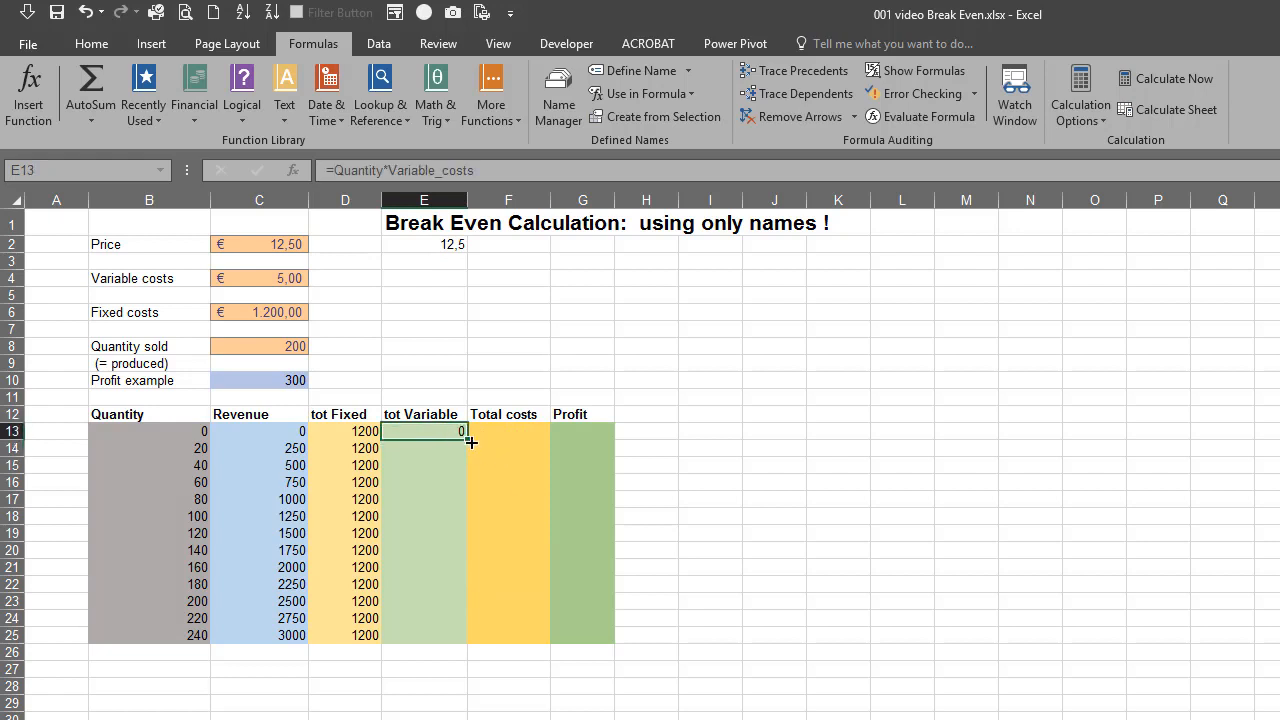
{"action": "double_click", "coordinate": [467, 440]}
{"action": "left_click", "coordinate": [525, 438]}
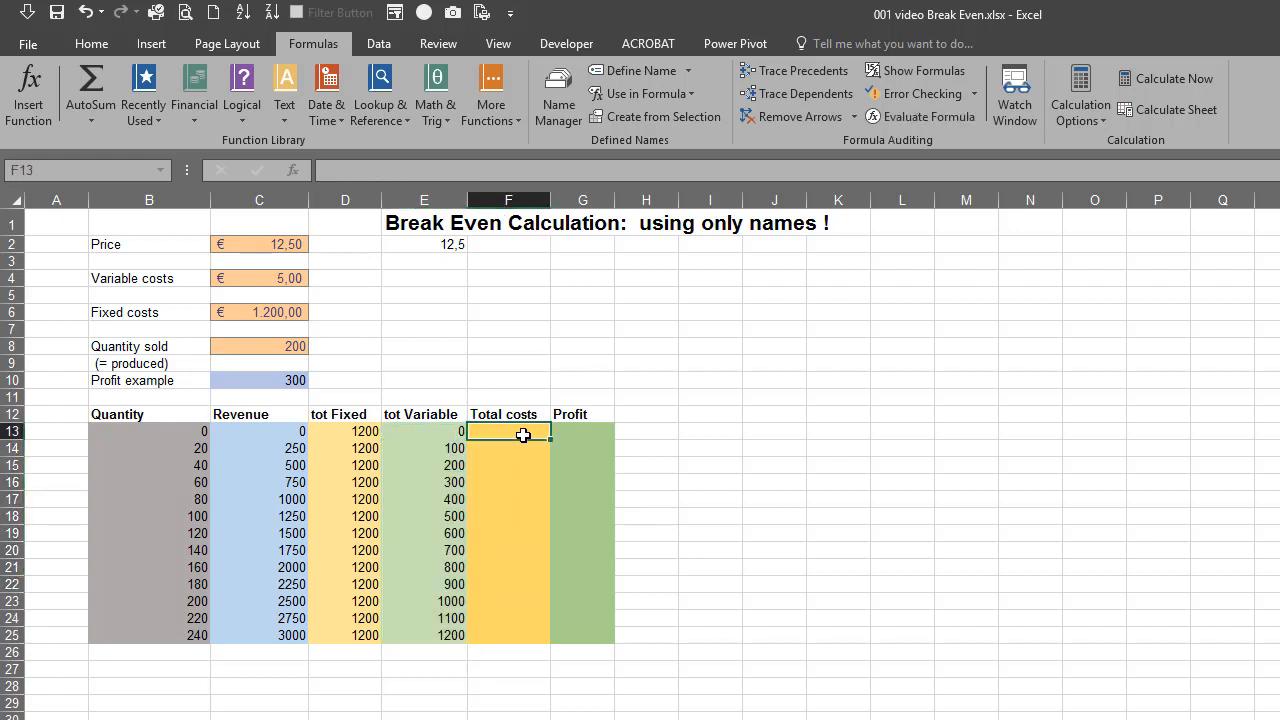
{"action": "type", "text": "+"}
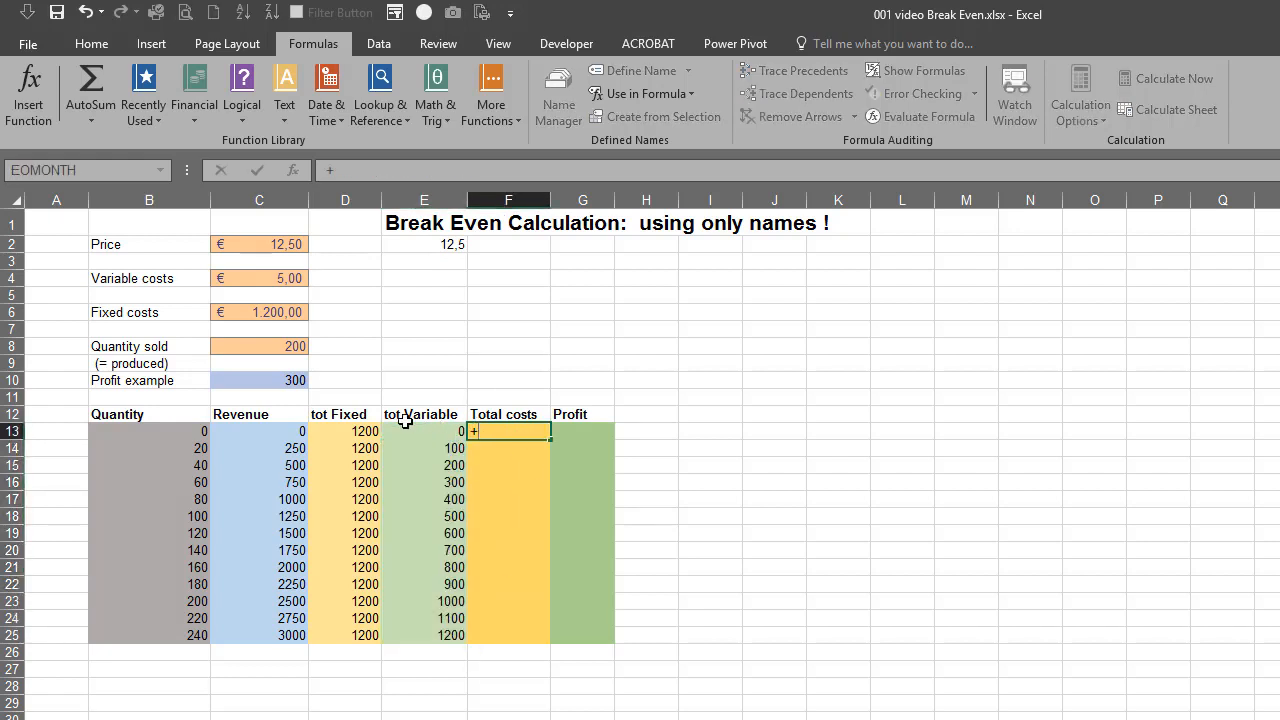
{"action": "type", "text": "Revenue-"}
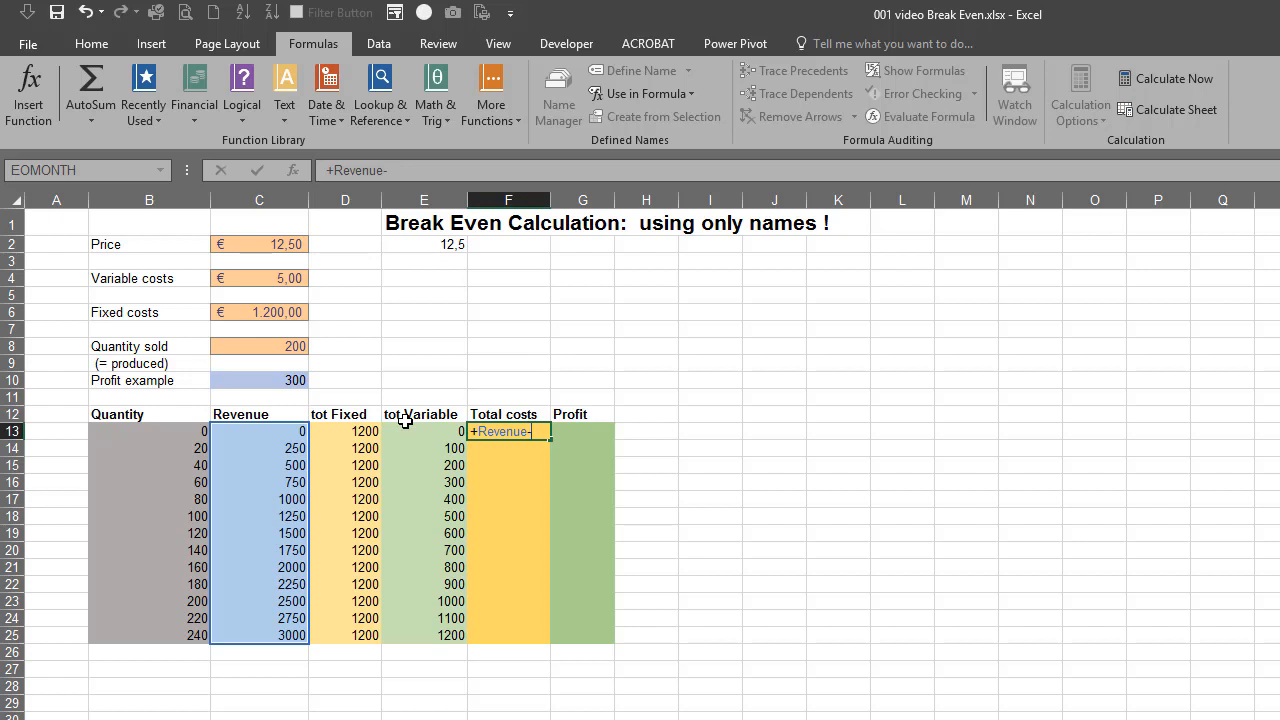
{"action": "key", "text": "Escape"}
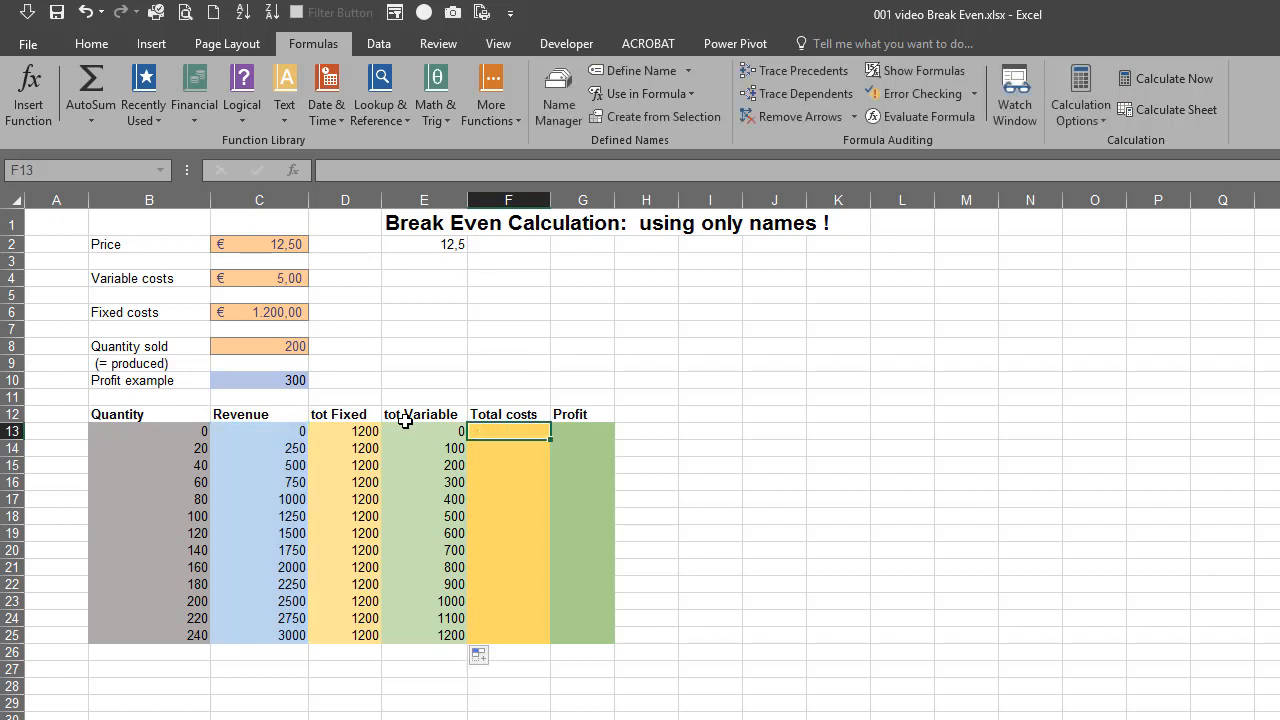
Enter the total costs formula =tot_Fixed+tot_Variable in cell F13 and fill it down to F25
{"action": "type", "text": "=to"}
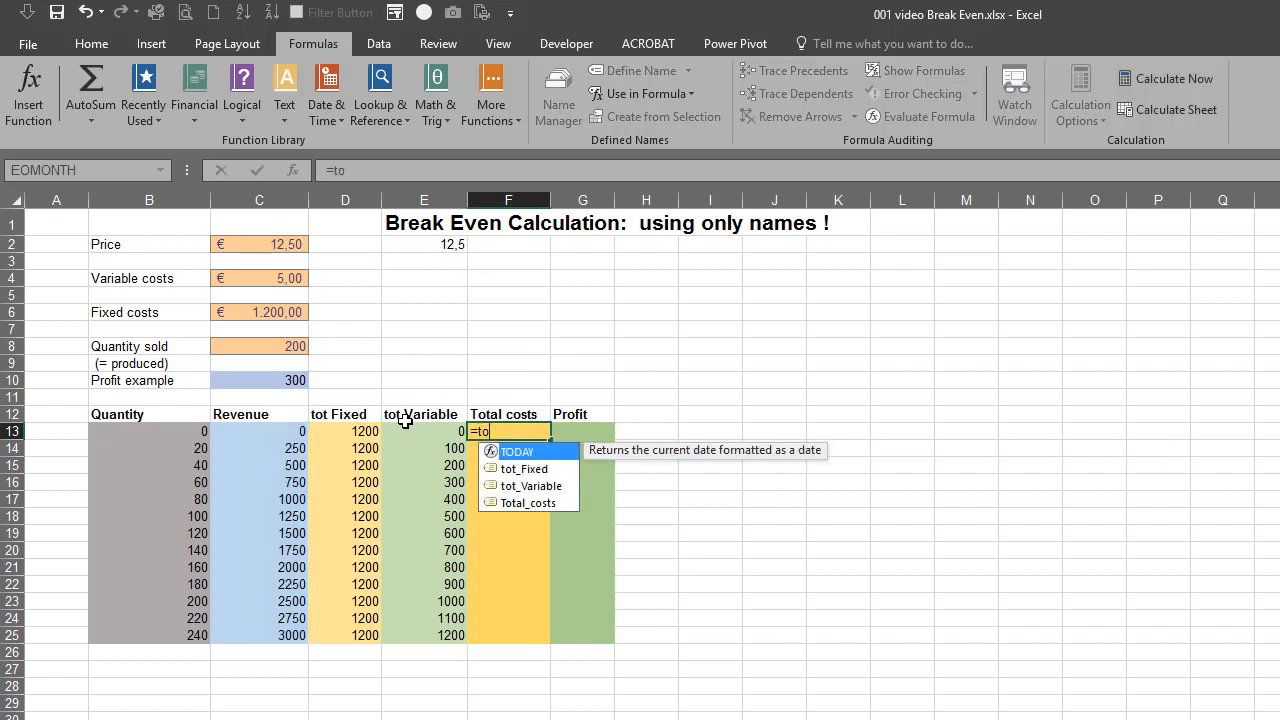
{"action": "key", "text": "Down"}
{"action": "key", "text": "Tab"}
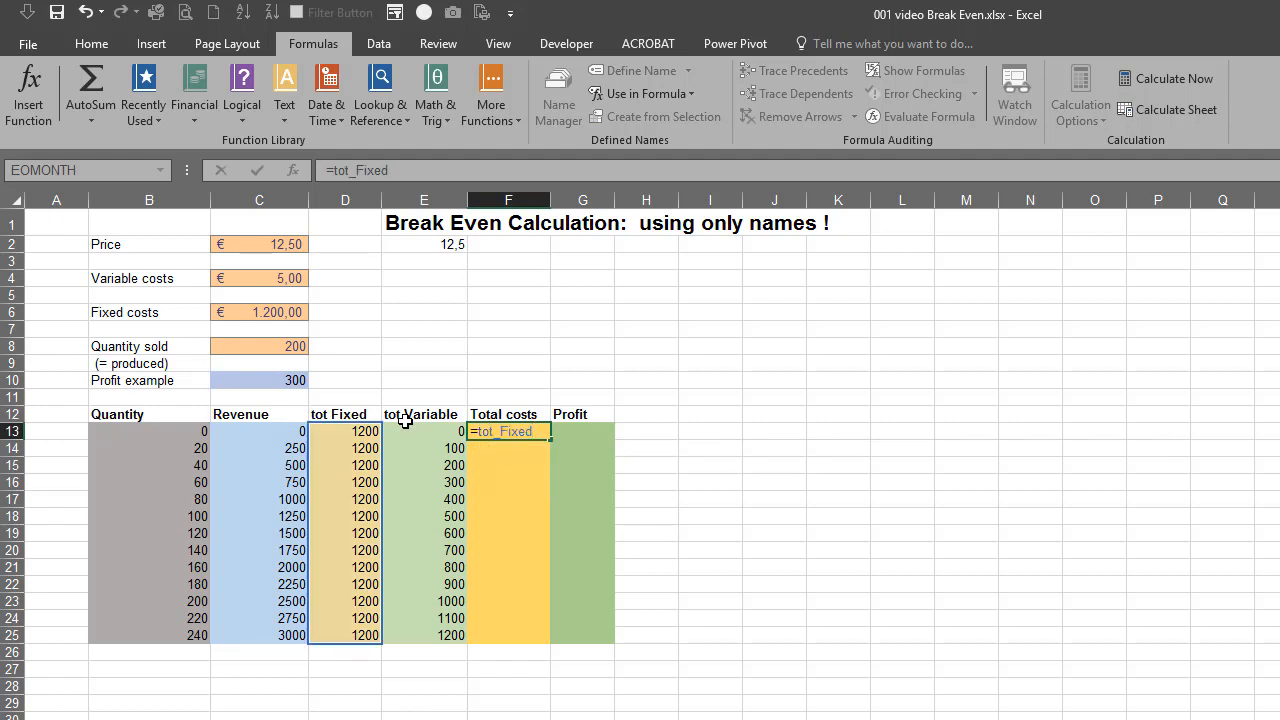
{"action": "type", "text": "+tot"}
{"action": "key", "text": "Down"}
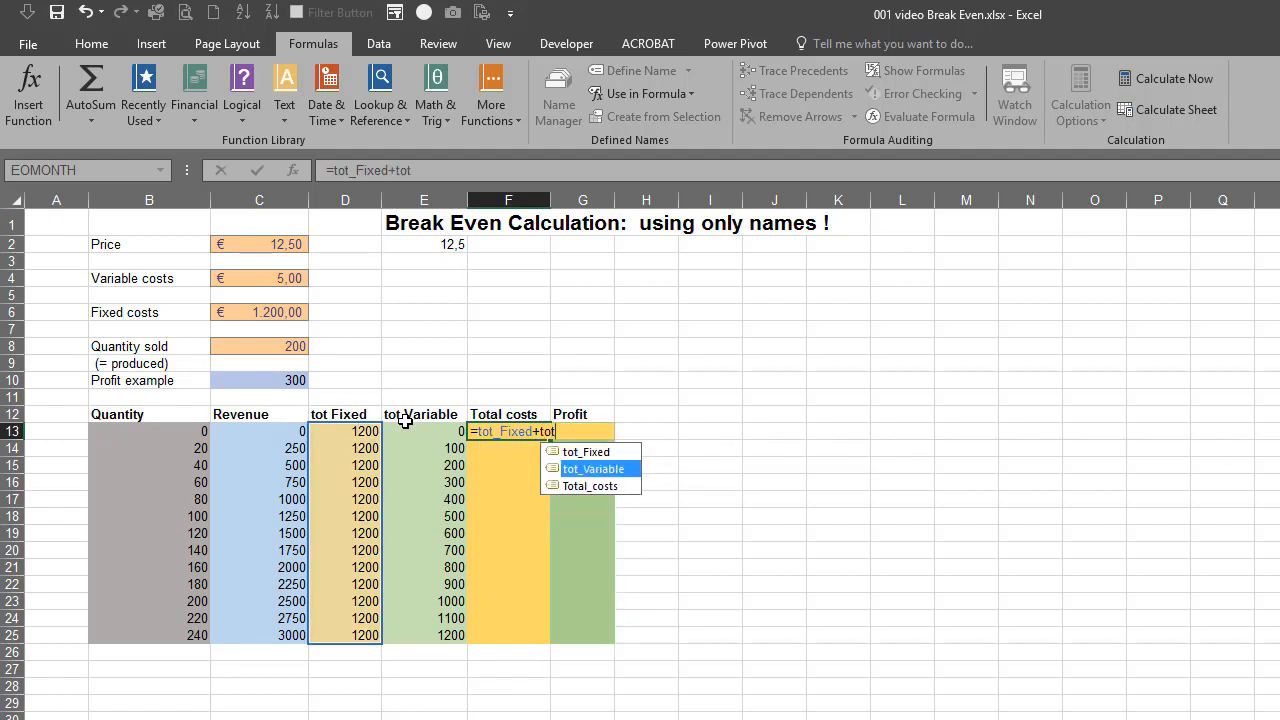
{"action": "key", "text": "Tab"}
{"action": "key", "text": "Return"}
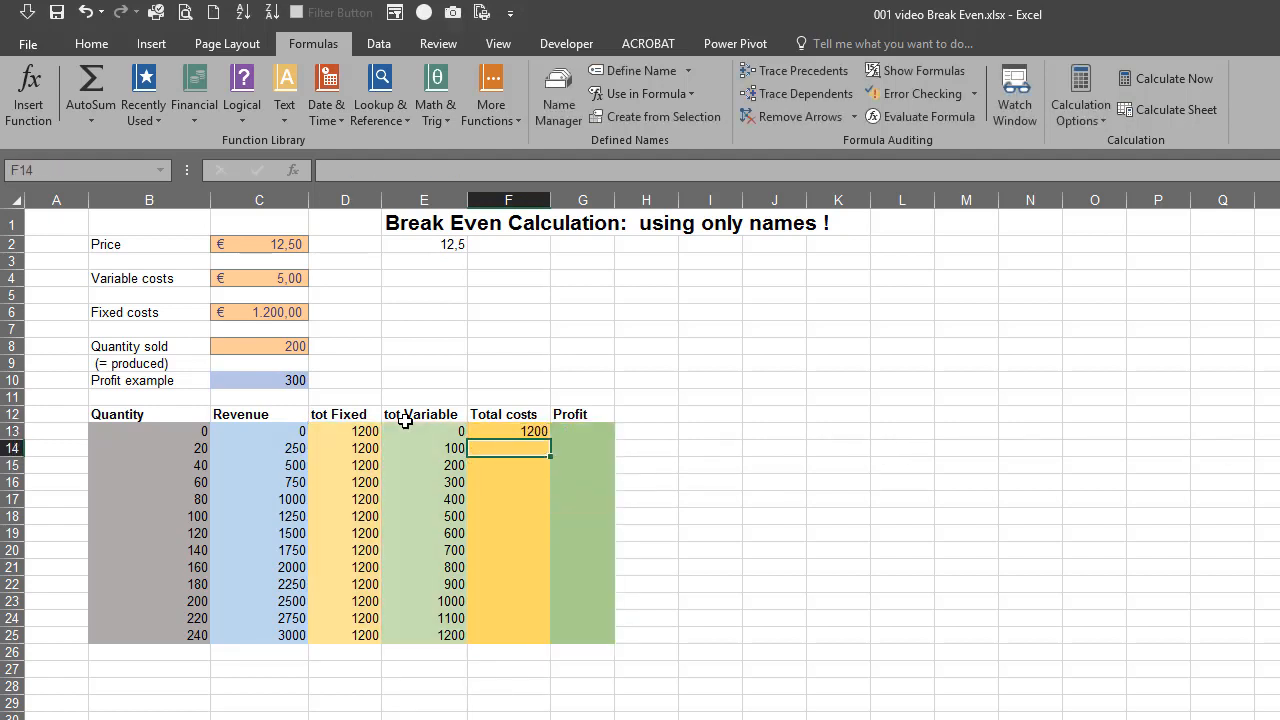
{"action": "left_click", "coordinate": [530, 434]}
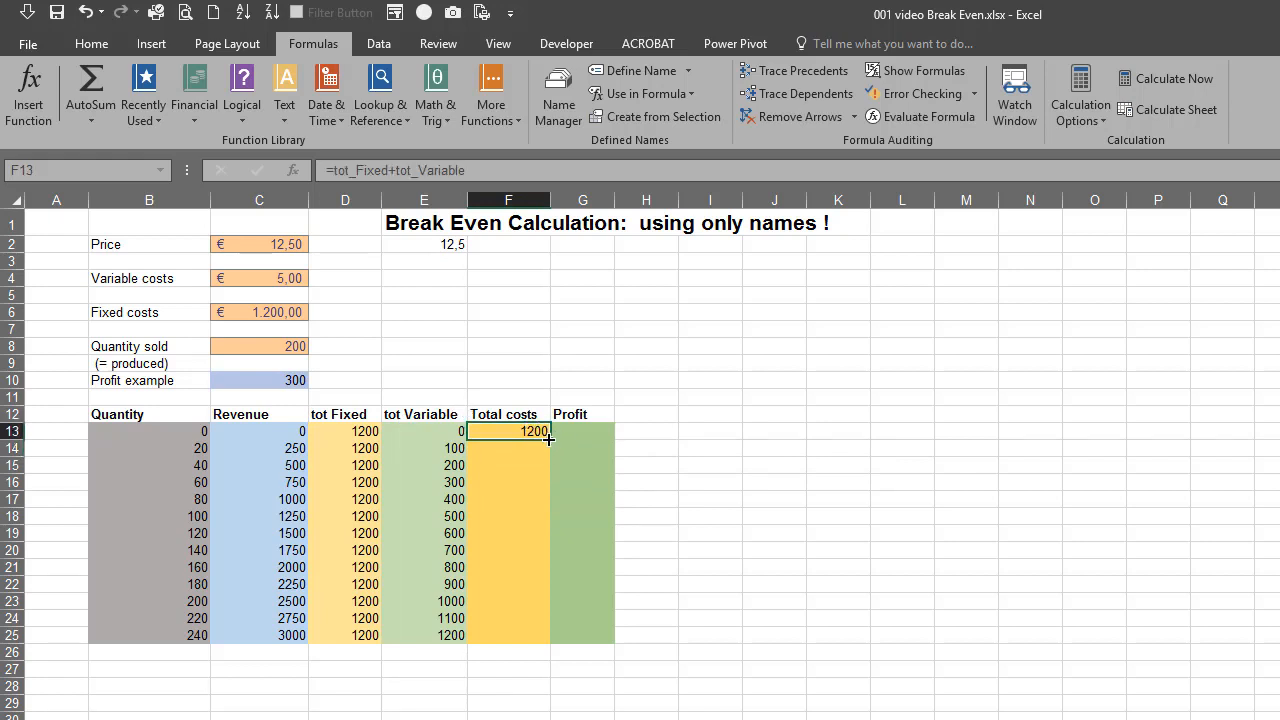
{"action": "double_click", "coordinate": [549, 438]}
Enter the profit formula =Revenue-Total_costs in cell G13 and fill it down to G25
{"action": "left_click", "coordinate": [581, 434]}
{"action": "type", "text": "="}
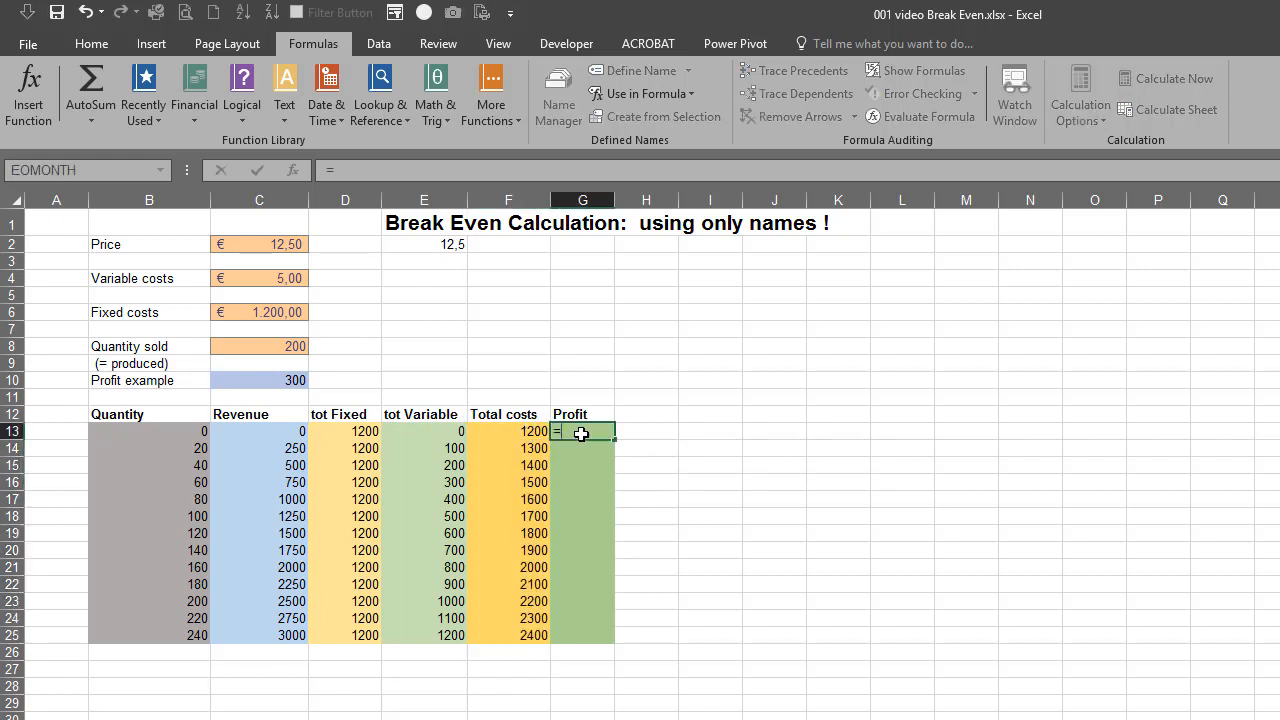
{"action": "type", "text": "Revenue"}
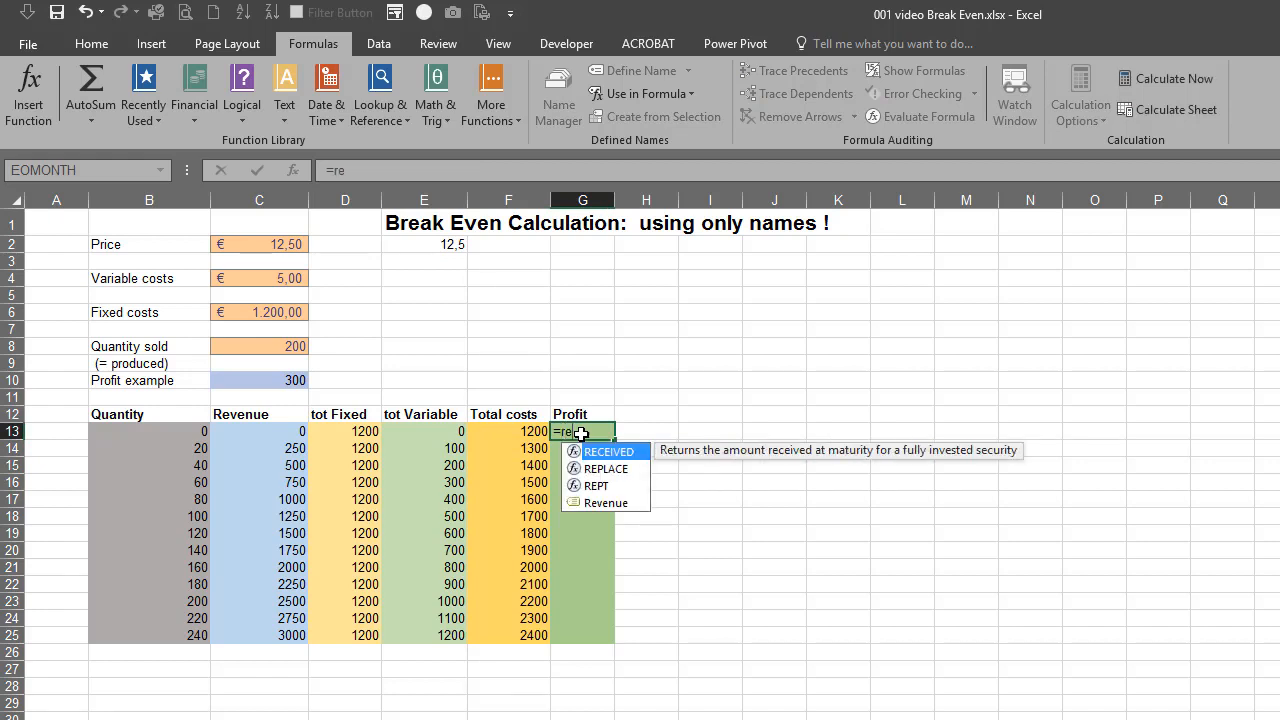
{"action": "type", "text": "-"}
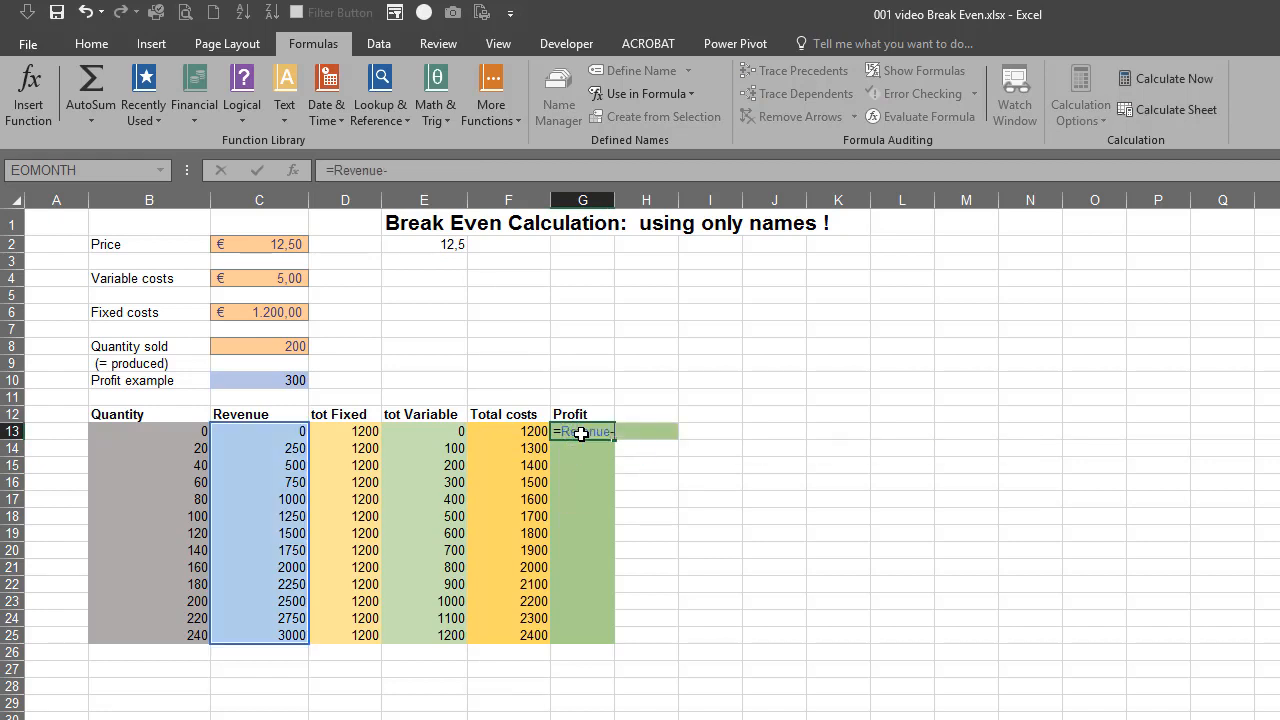
{"action": "type", "text": "tot"}
{"action": "key", "text": "Down"}
{"action": "key", "text": "Down"}
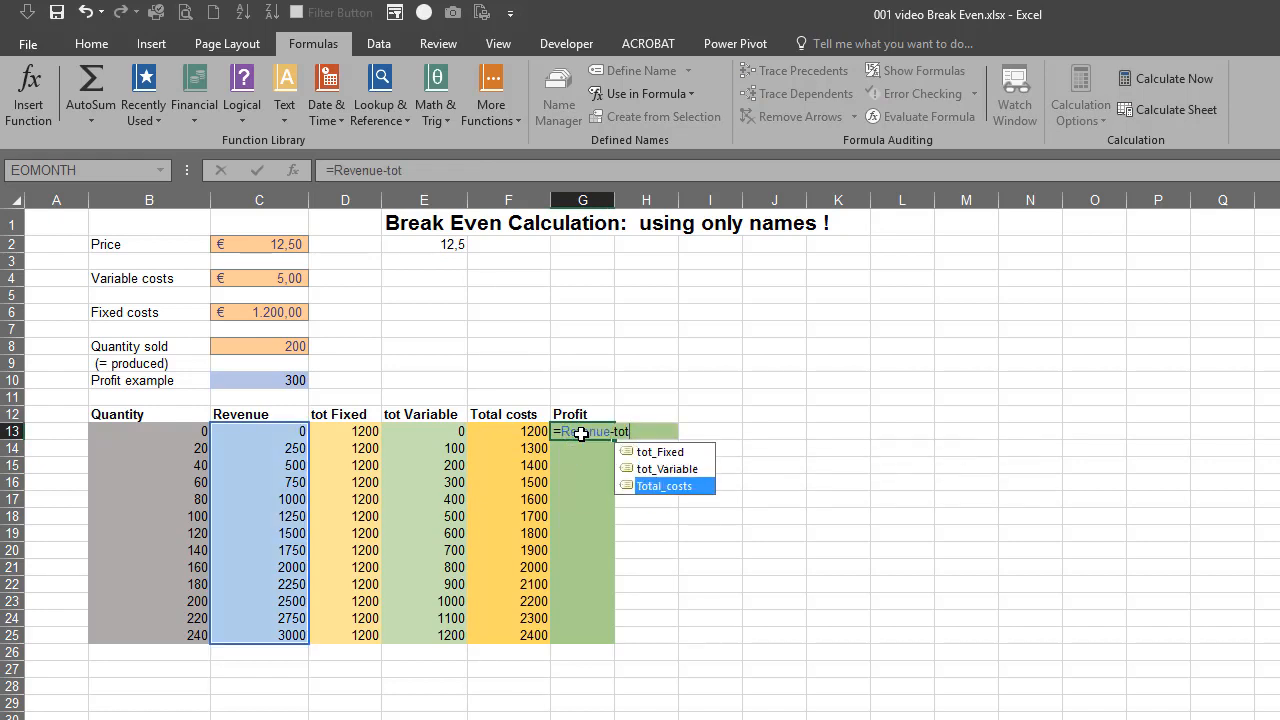
{"action": "key", "text": "Tab"}
{"action": "key", "text": "Return"}
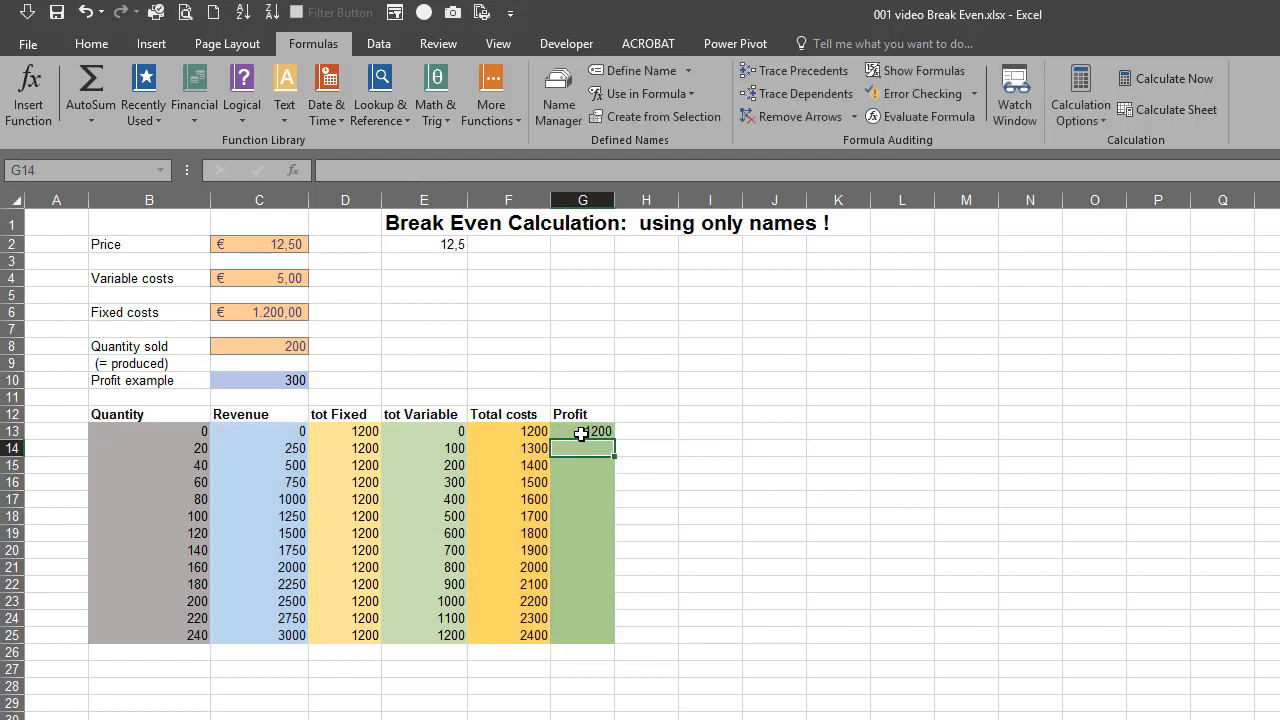
{"action": "left_click", "coordinate": [581, 434]}
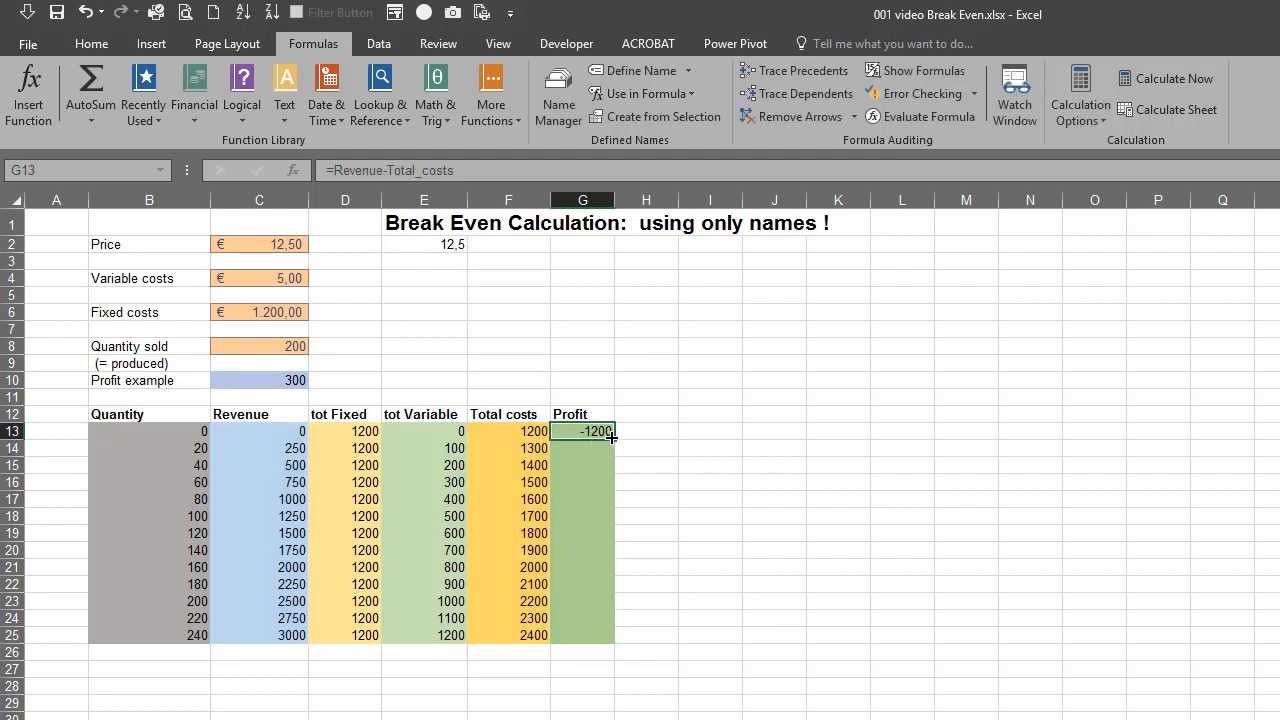
{"action": "double_click", "coordinate": [611, 437]}
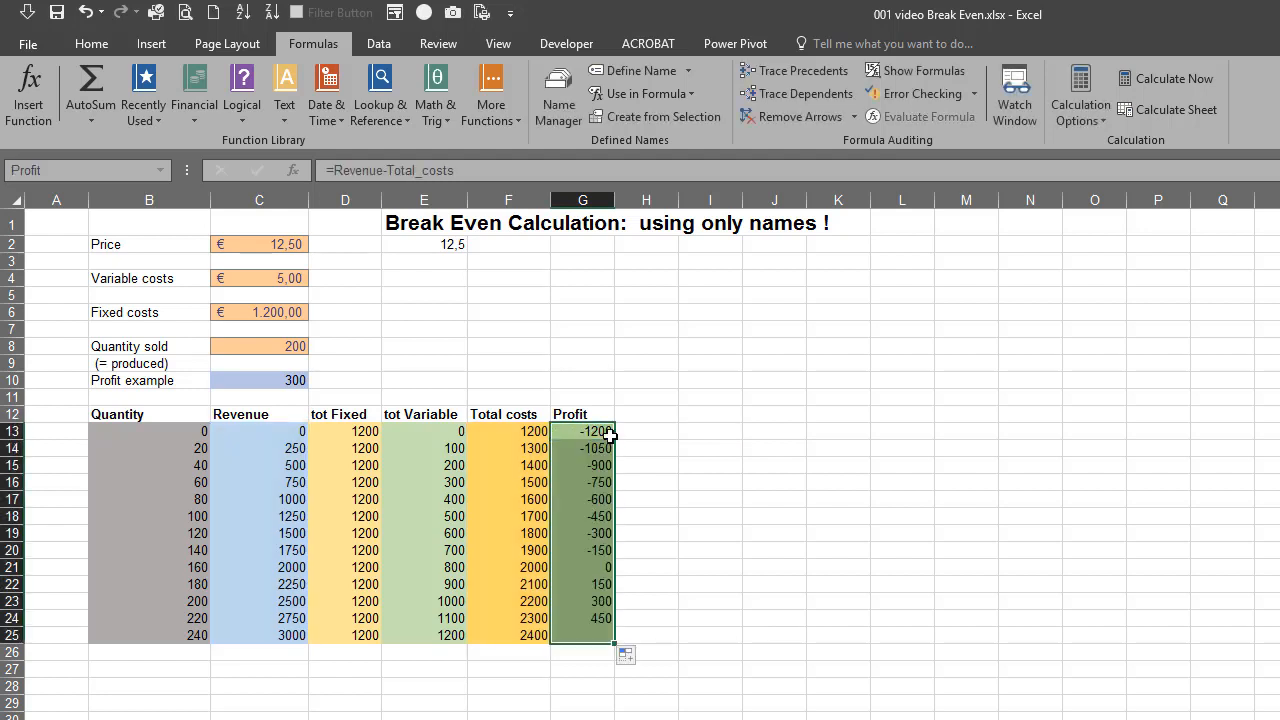
{"action": "left_click", "coordinate": [594, 567]}
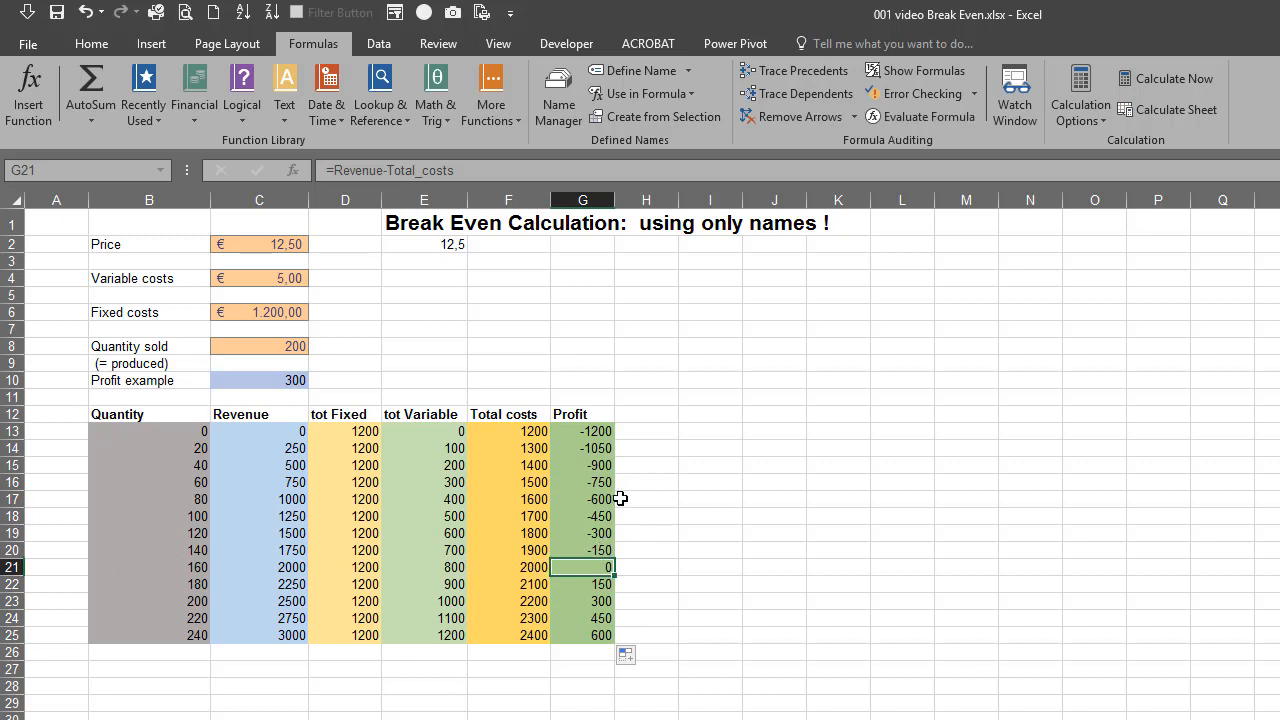
Try the profit formula in cell G13 with plain cell references, as +C13-F13
{"action": "left_click", "coordinate": [585, 433]}
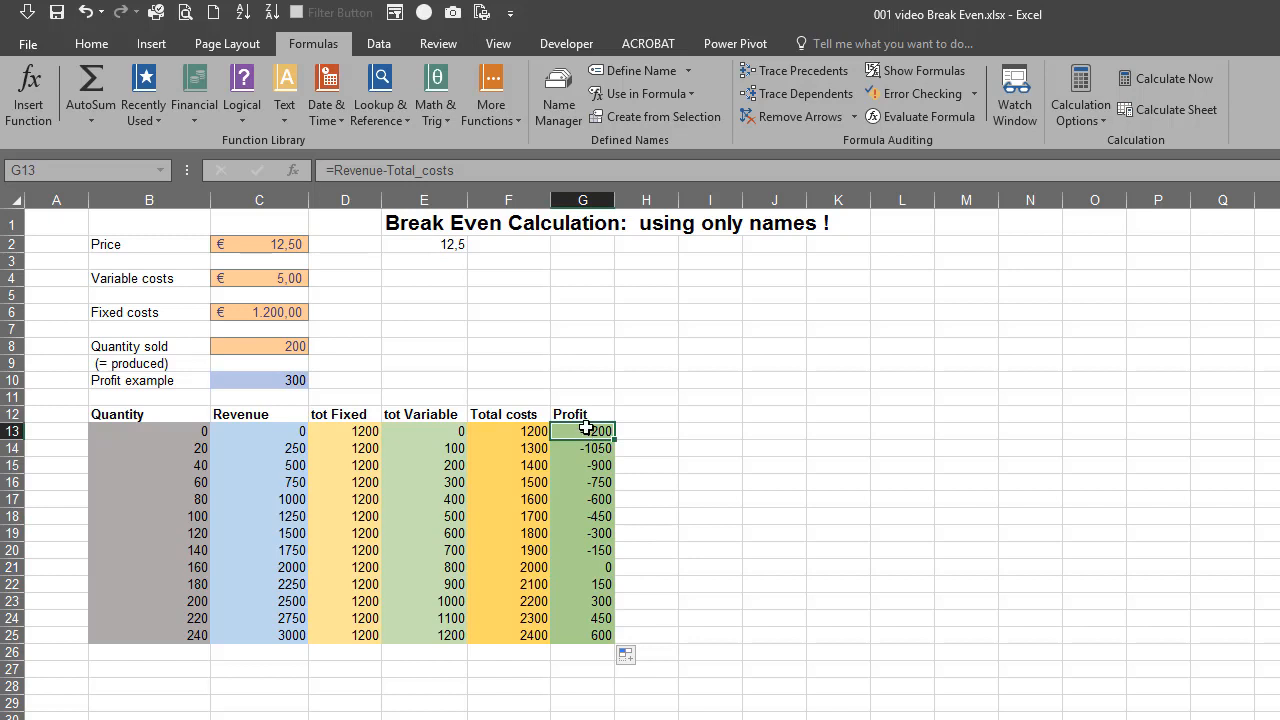
{"action": "type", "text": "+"}
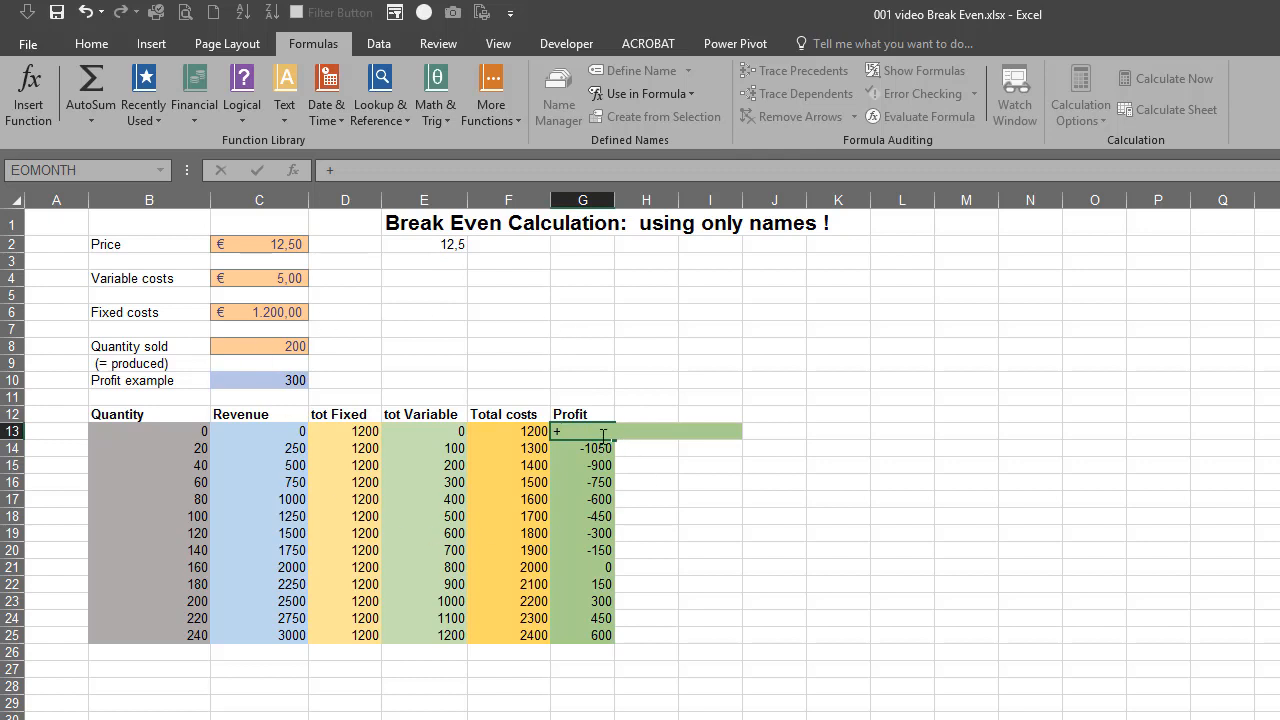
{"action": "left_click", "coordinate": [254, 432]}
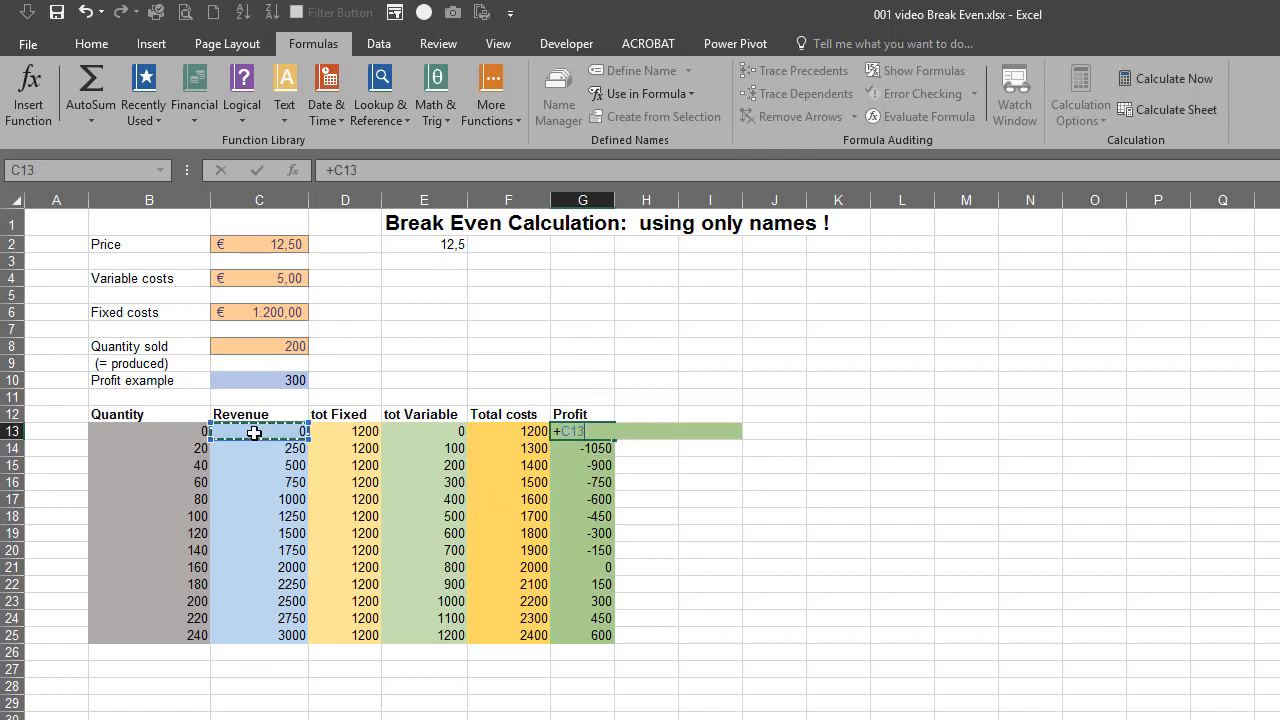
{"action": "type", "text": "-"}
{"action": "left_click", "coordinate": [500, 430]}
{"action": "key", "text": "Return"}
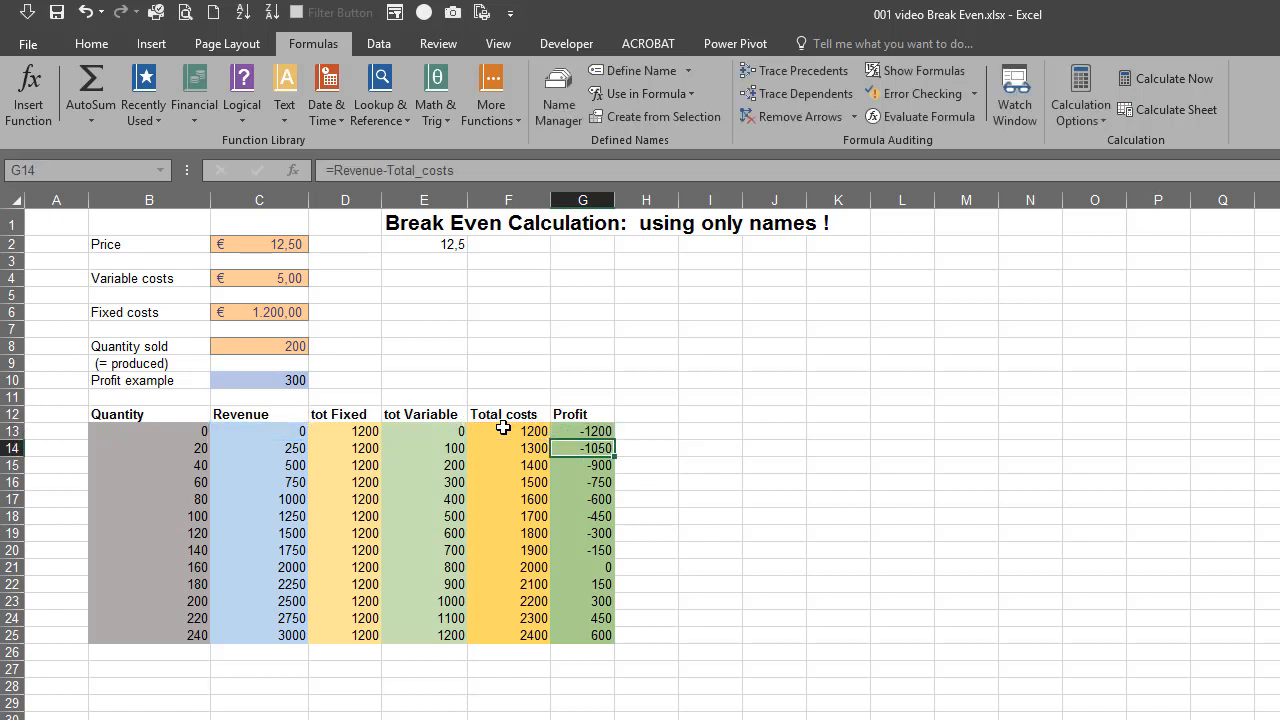
Compare the formulas in cells G13 and G14, and restore the named formula =Revenue-Total_costs in G13
{"action": "left_click", "coordinate": [596, 430]}
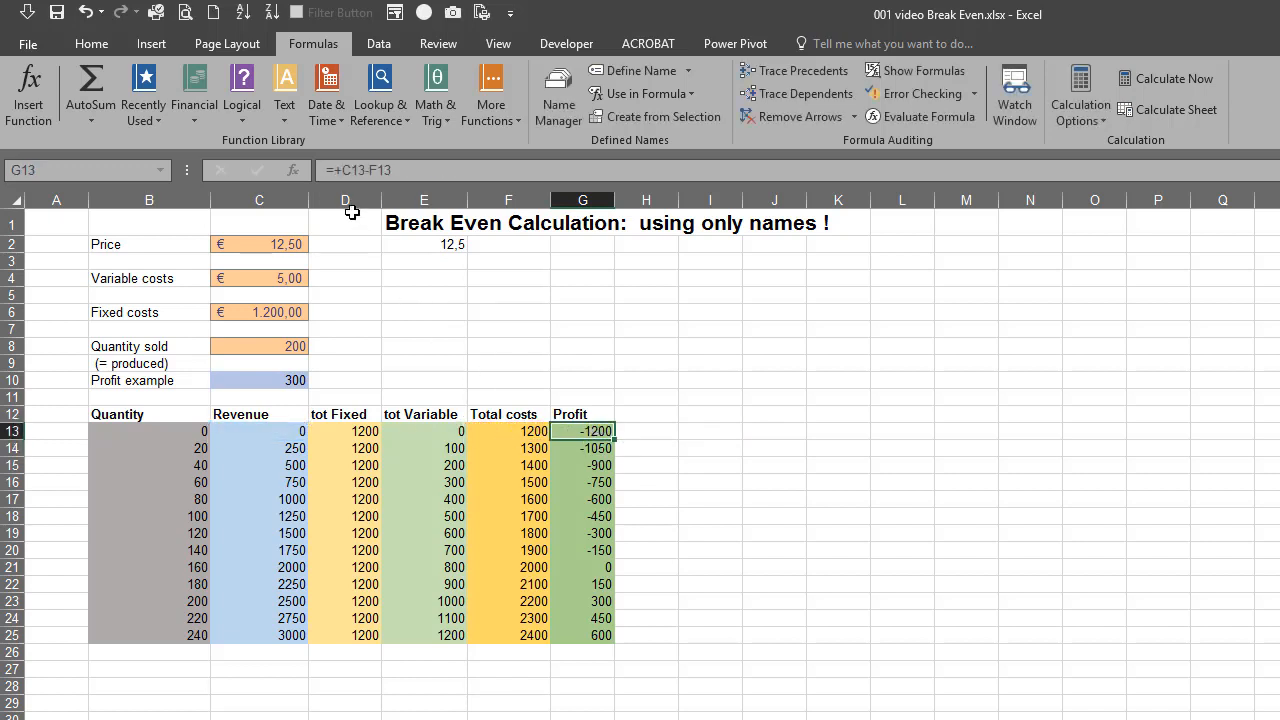
{"action": "left_click", "coordinate": [589, 451]}
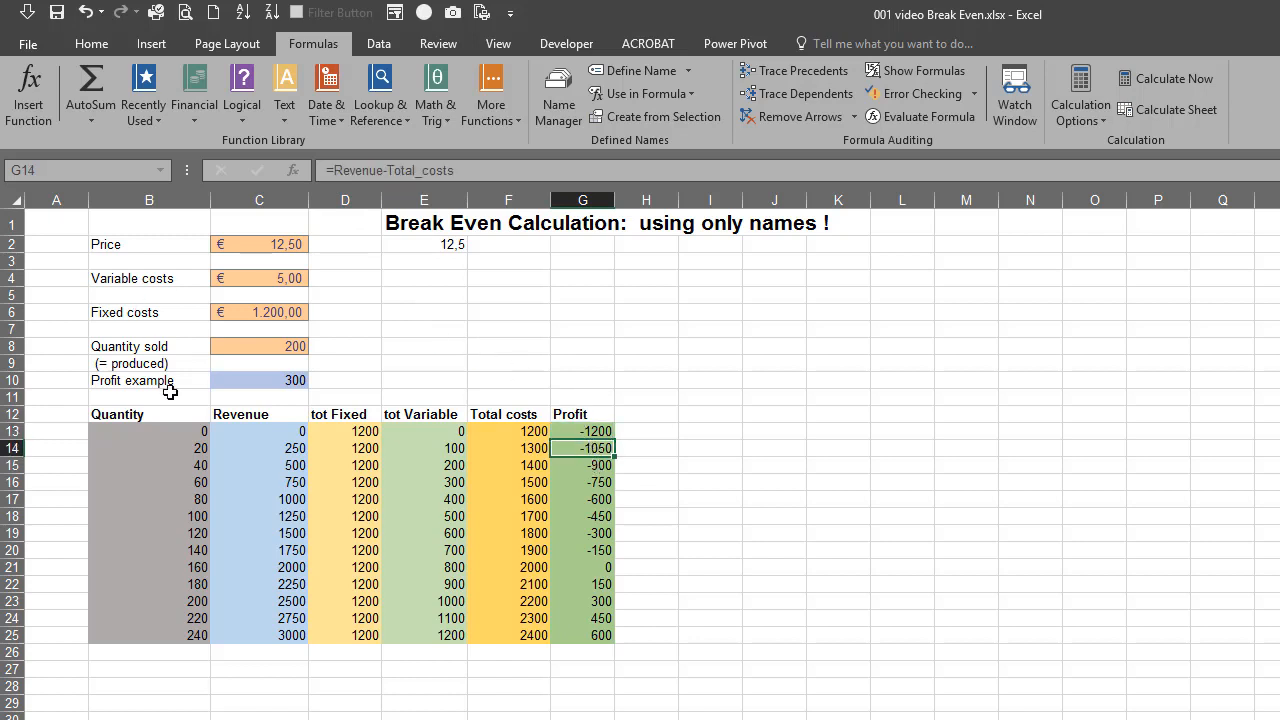
{"action": "left_click", "coordinate": [612, 431], "text": "shift"}
{"action": "left_click", "coordinate": [612, 431]}
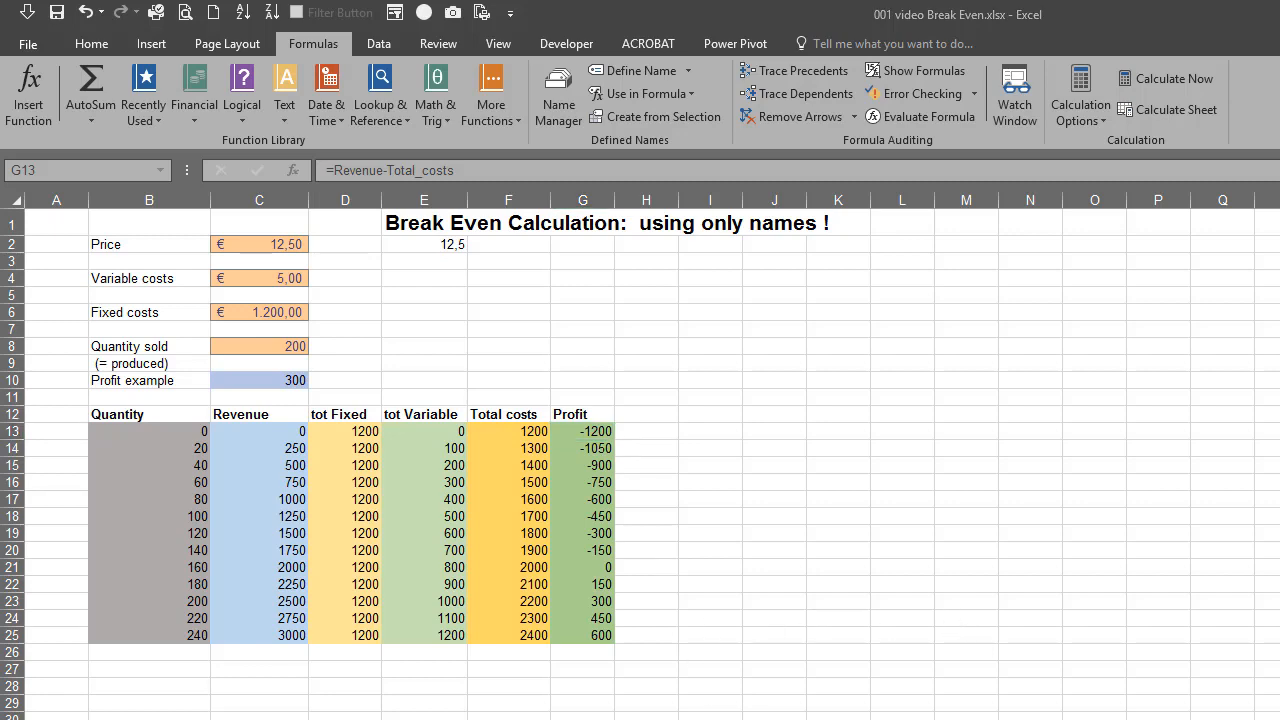
Switch to the browser, skim the Office support article on defining and using names in formulas, and return to the Excel workbook
{"action": "key", "text": "alt+Tab"}
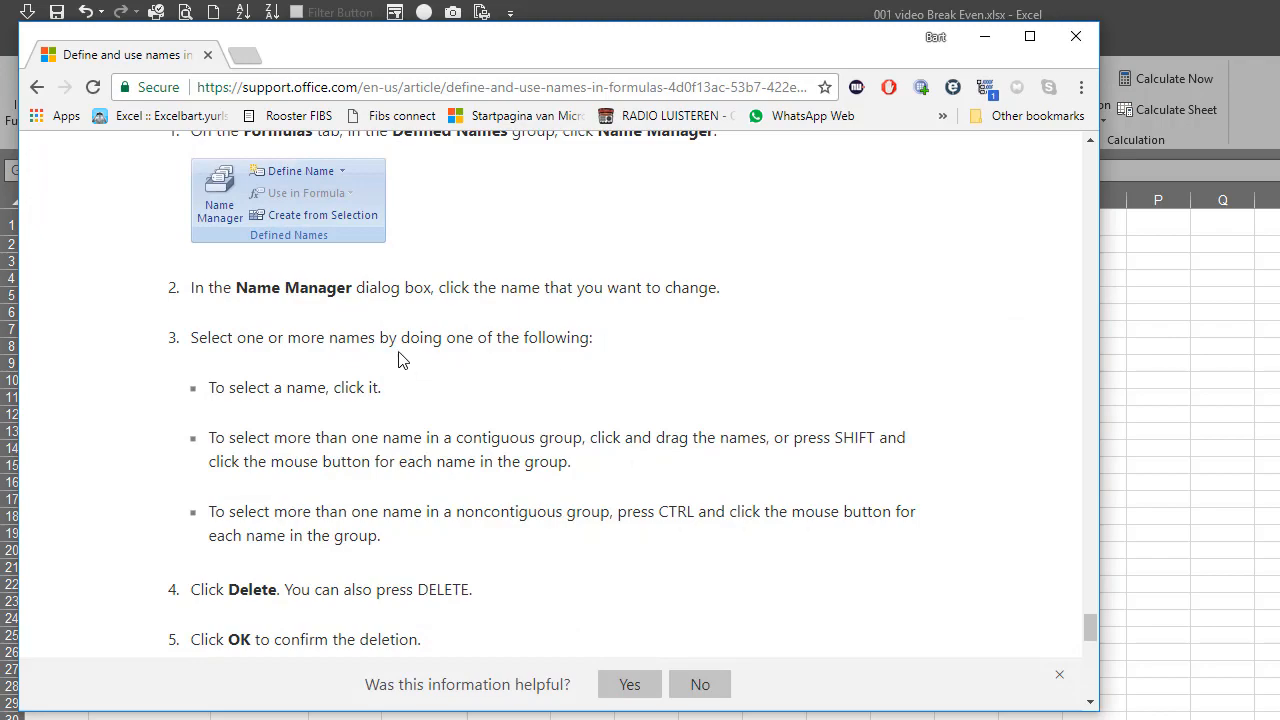
{"action": "scroll", "coordinate": [405, 337], "scroll_direction": "up", "scroll_amount": 6}
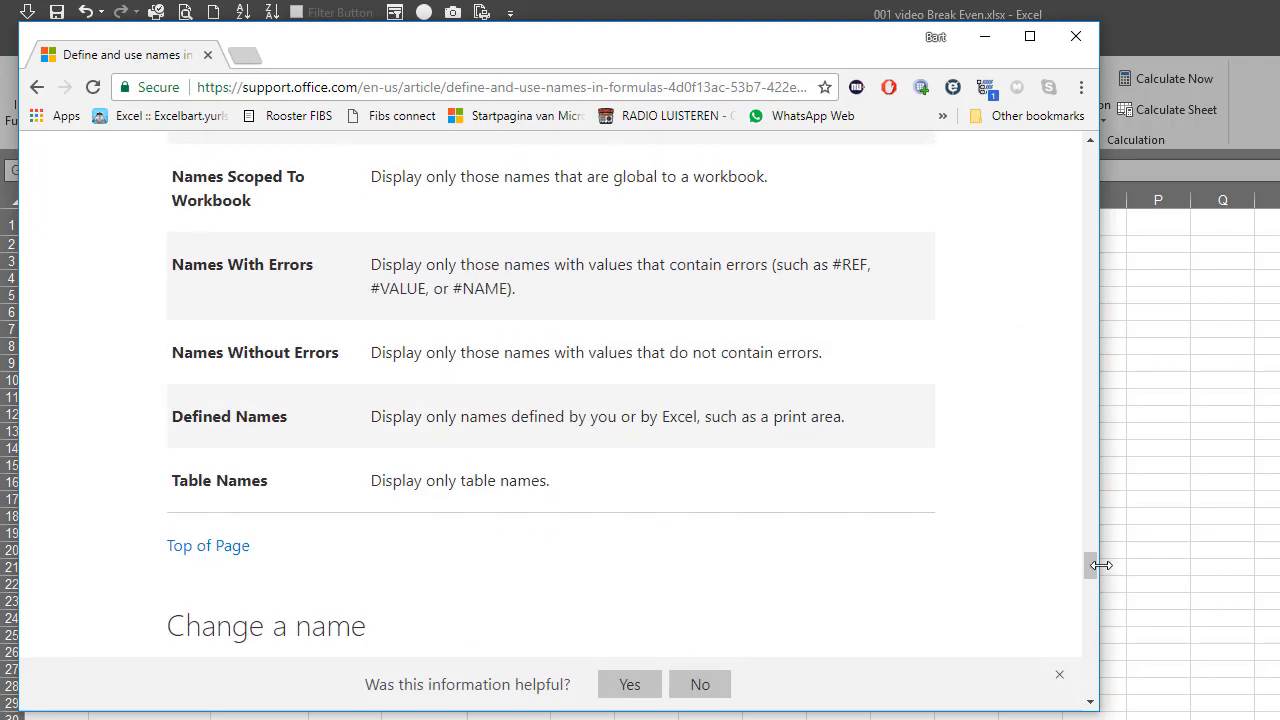
{"action": "left_click_drag", "start_coordinate": [1089, 570], "coordinate": [1094, 101]}
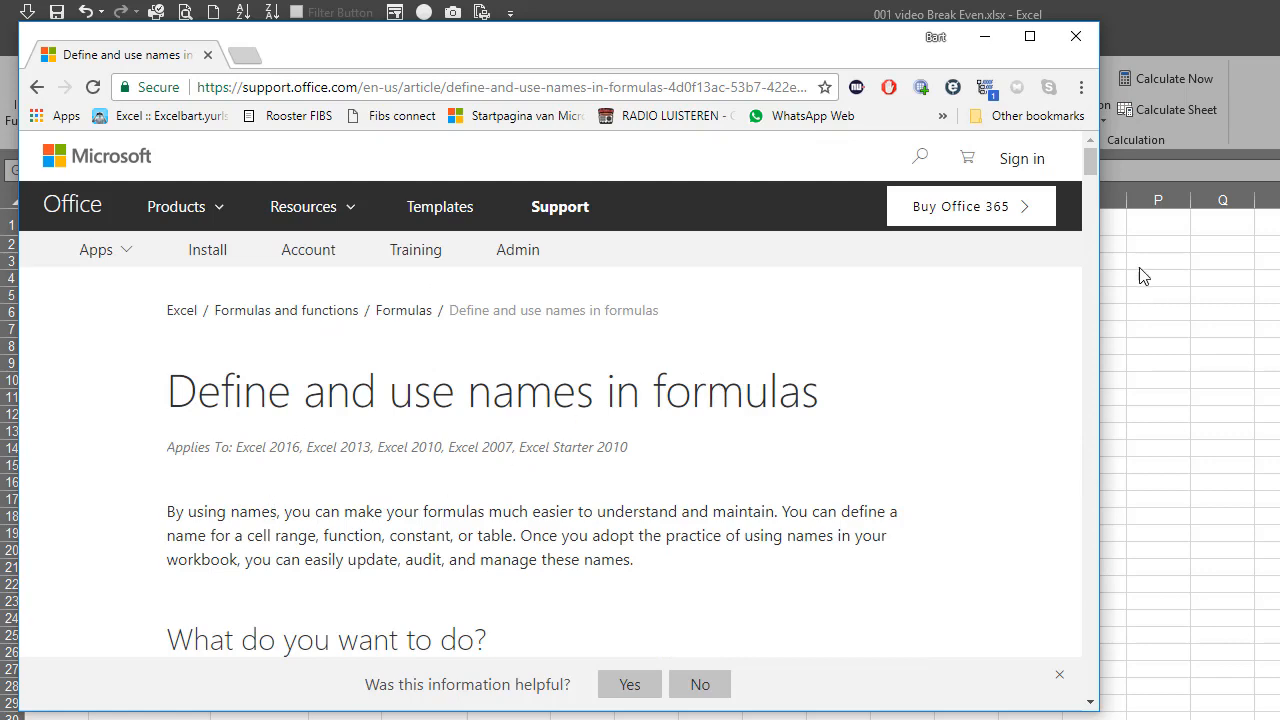
{"action": "left_click_drag", "start_coordinate": [1091, 157], "coordinate": [1088, 236]}
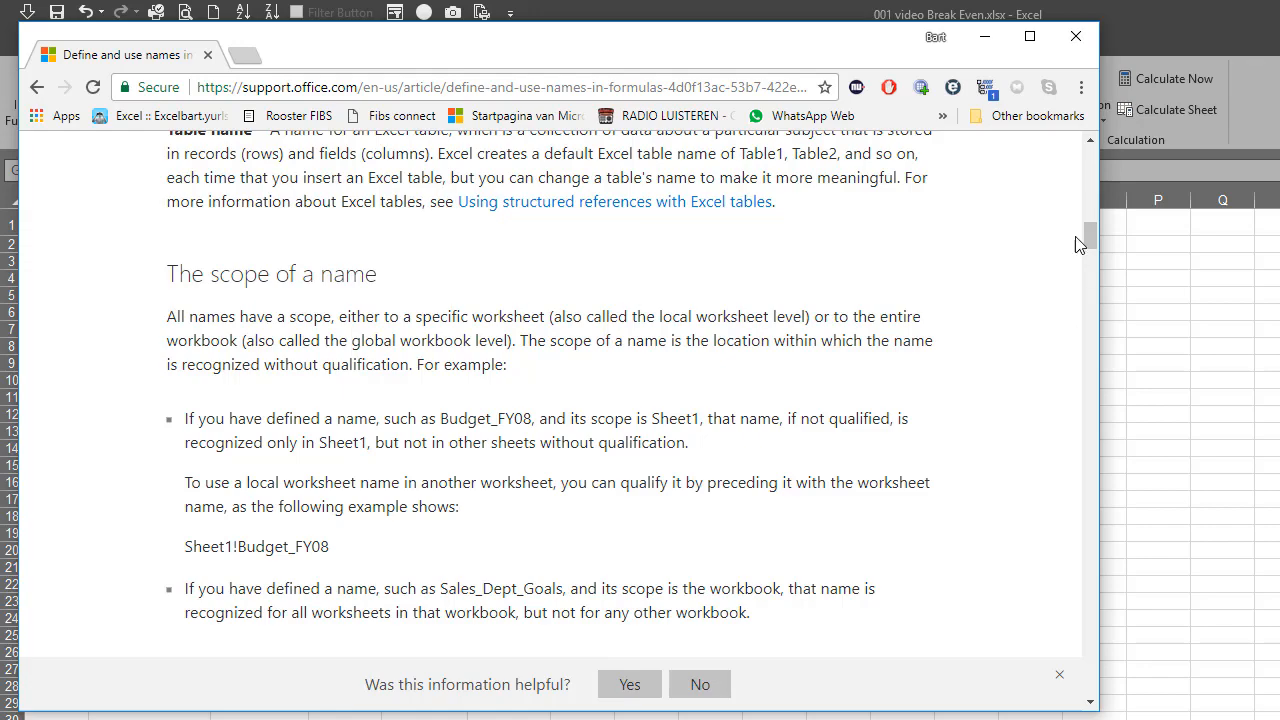
{"action": "left_click_drag", "start_coordinate": [1091, 225], "coordinate": [1091, 335]}
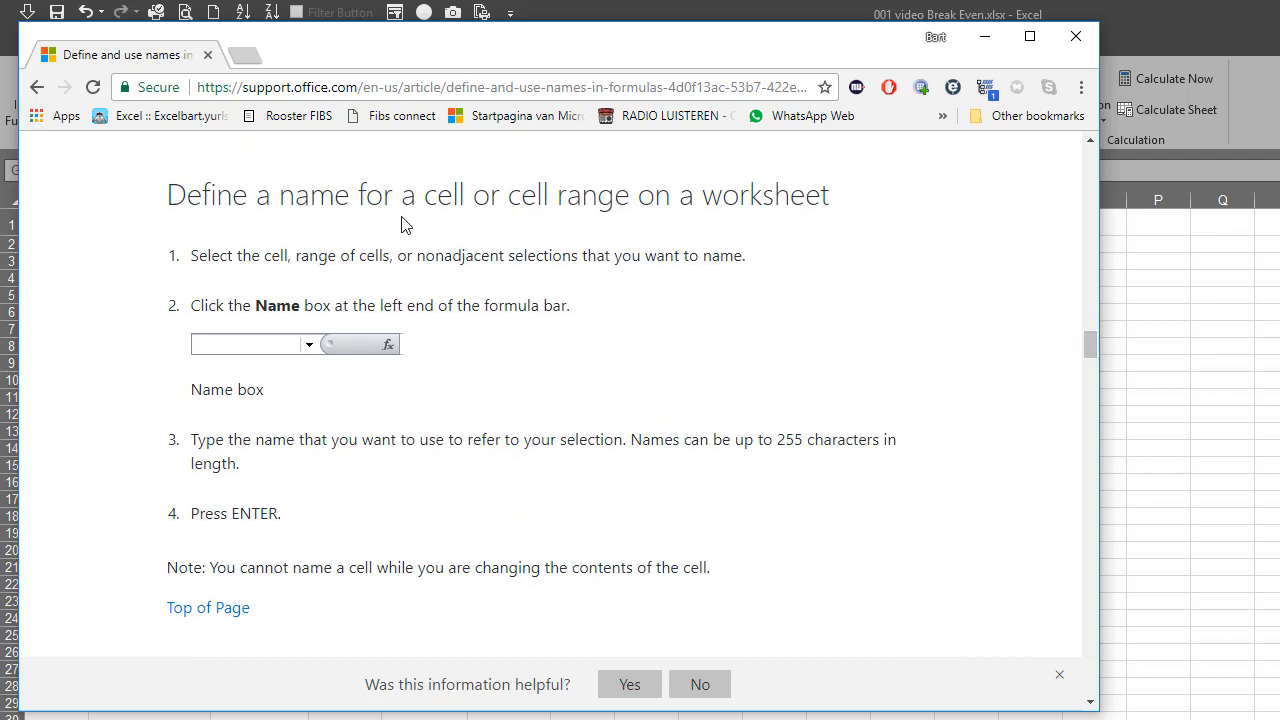
{"action": "left_click", "coordinate": [985, 37]}
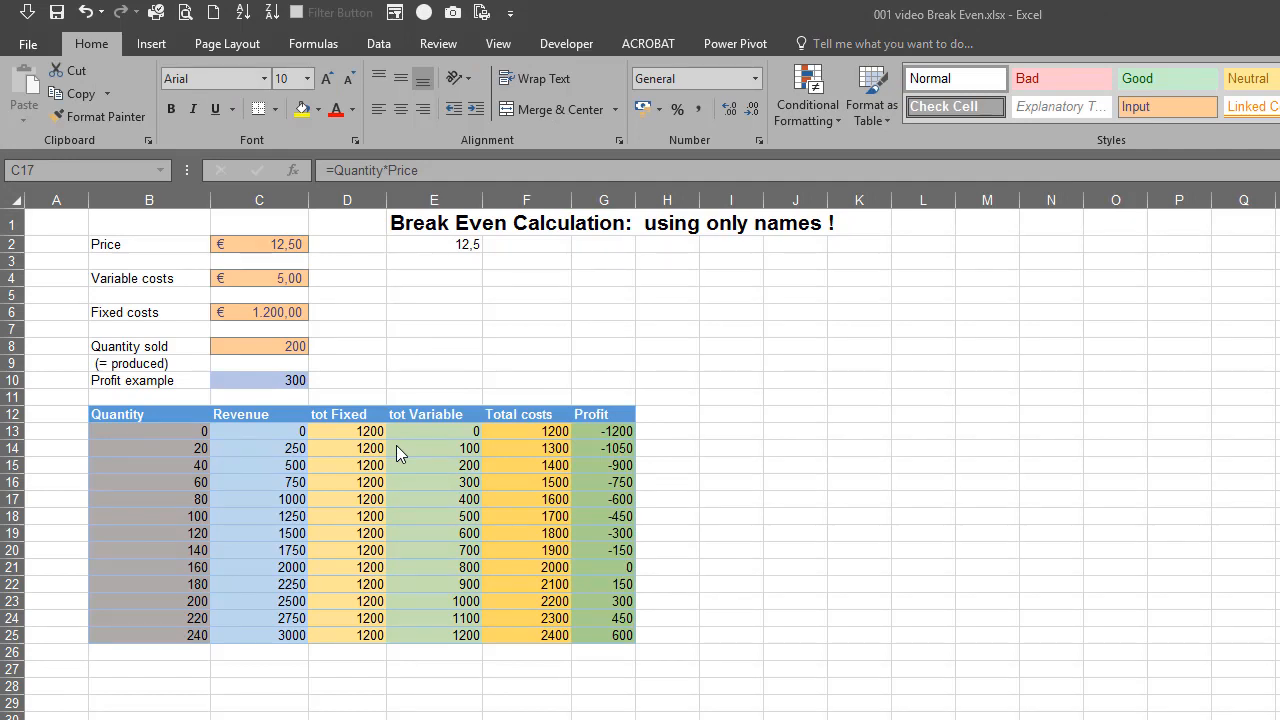
Review the workbook's defined names in the Name Manager, opening the Fixed_costs and Quantity definitions without changing them
{"action": "left_click", "coordinate": [312, 45]}
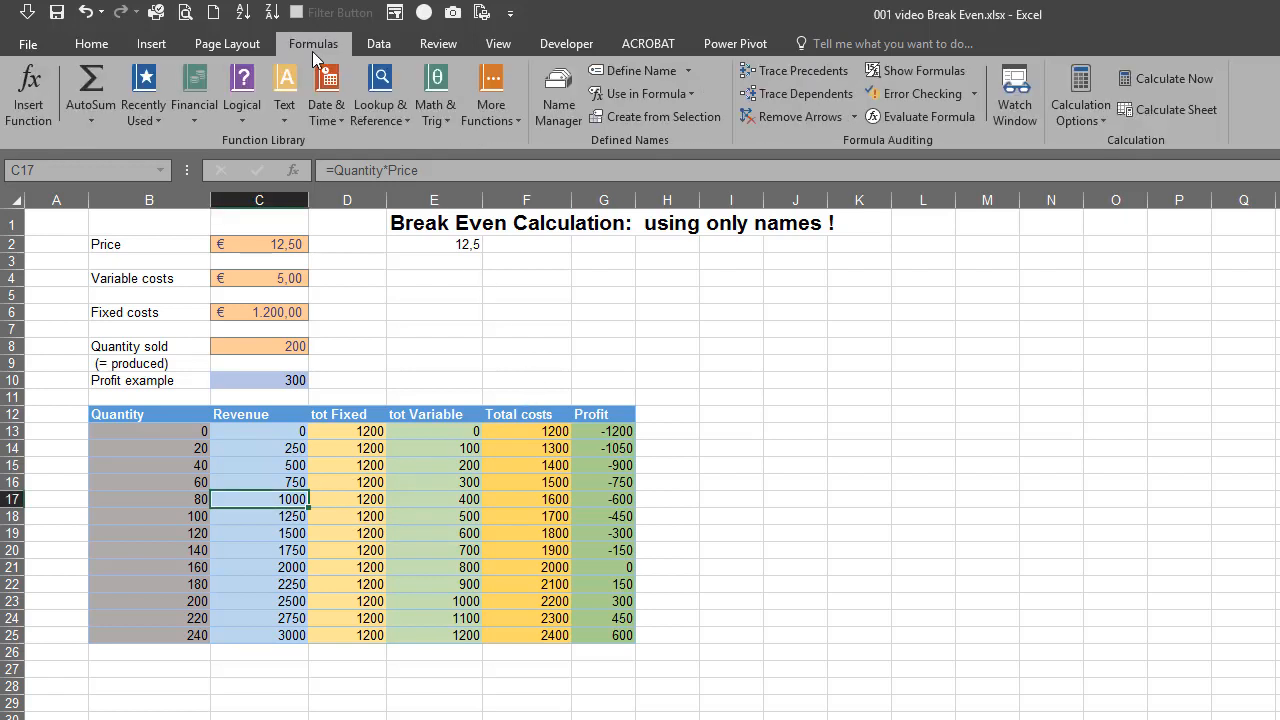
{"action": "left_click", "coordinate": [559, 116]}
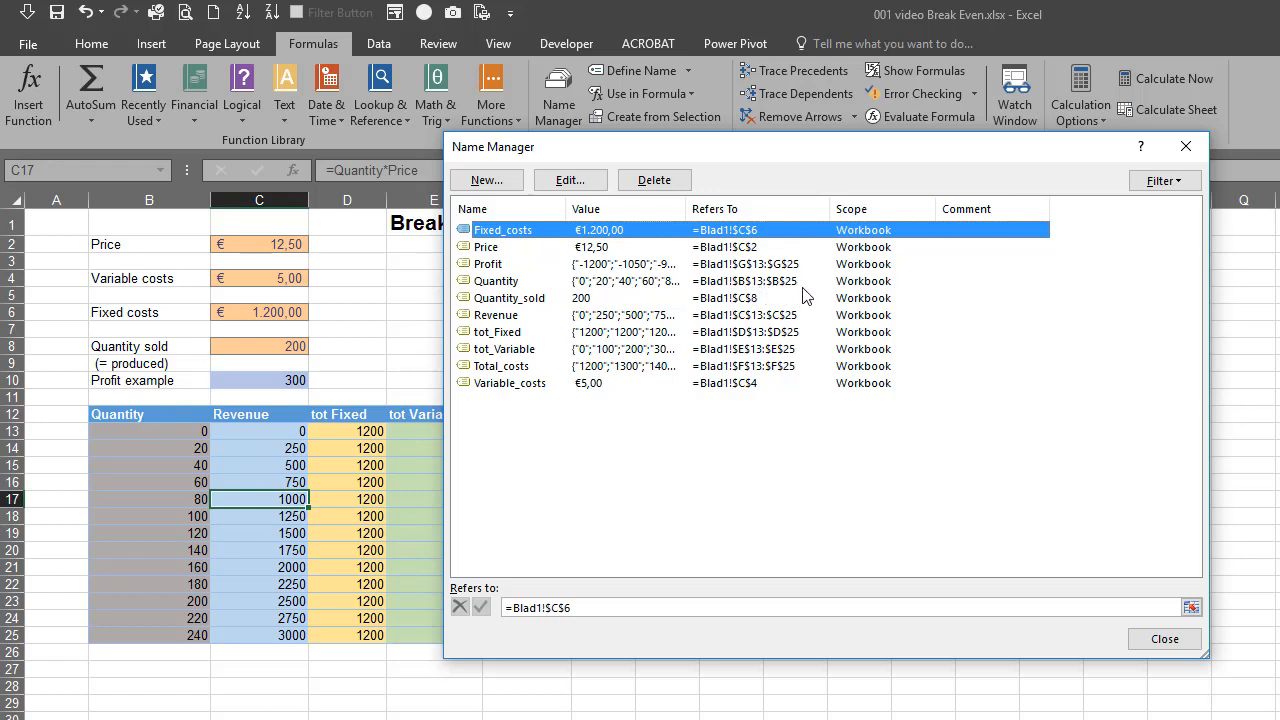
{"action": "left_click", "coordinate": [572, 180]}
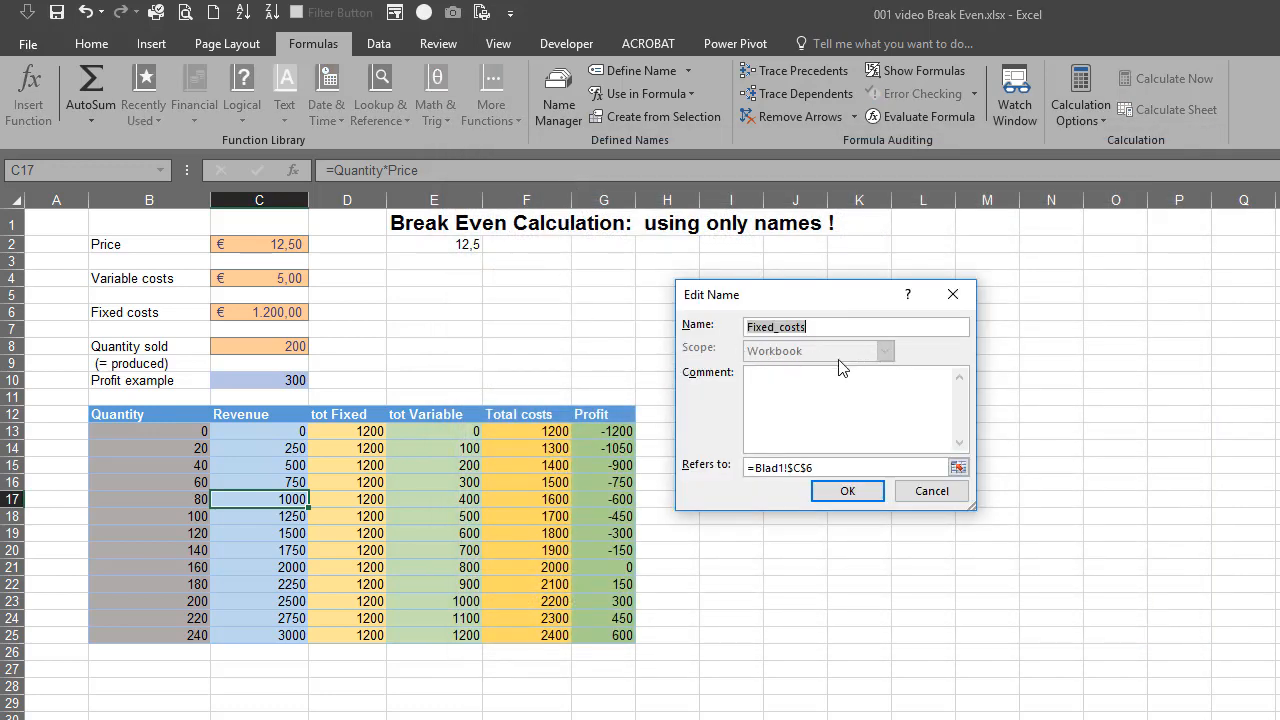
{"action": "left_click", "coordinate": [852, 491]}
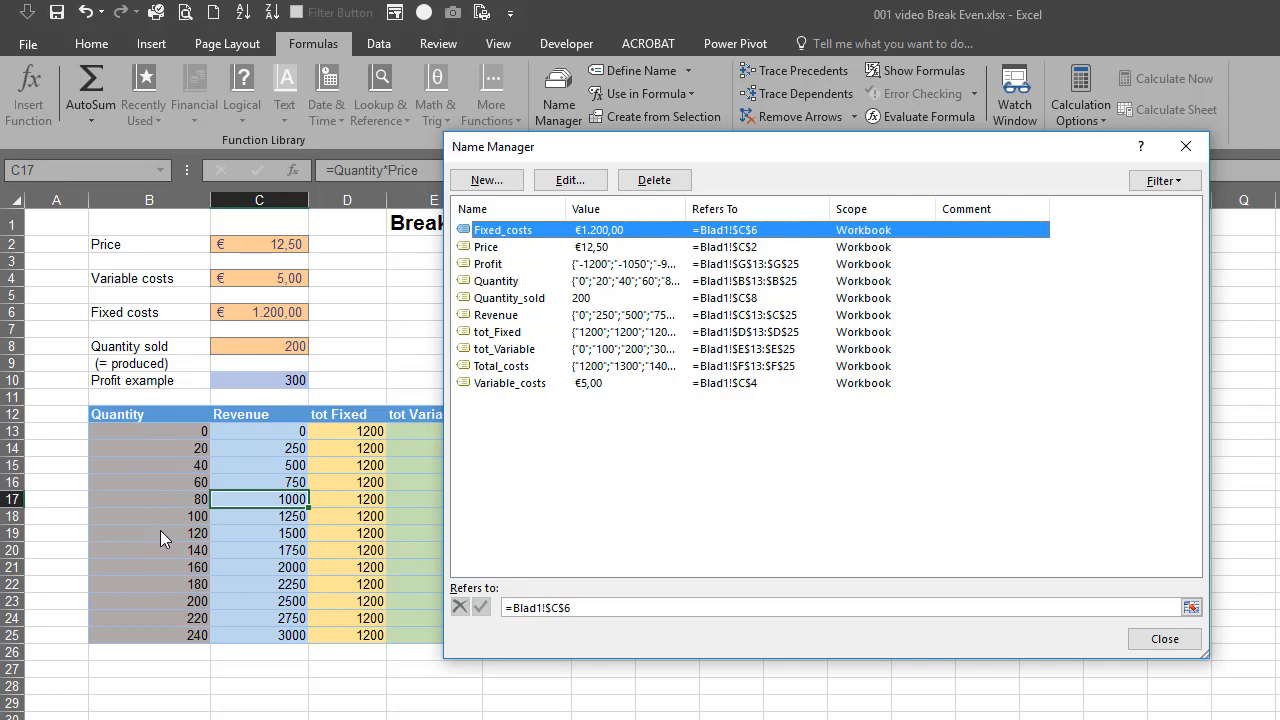
{"action": "left_click", "coordinate": [500, 281]}
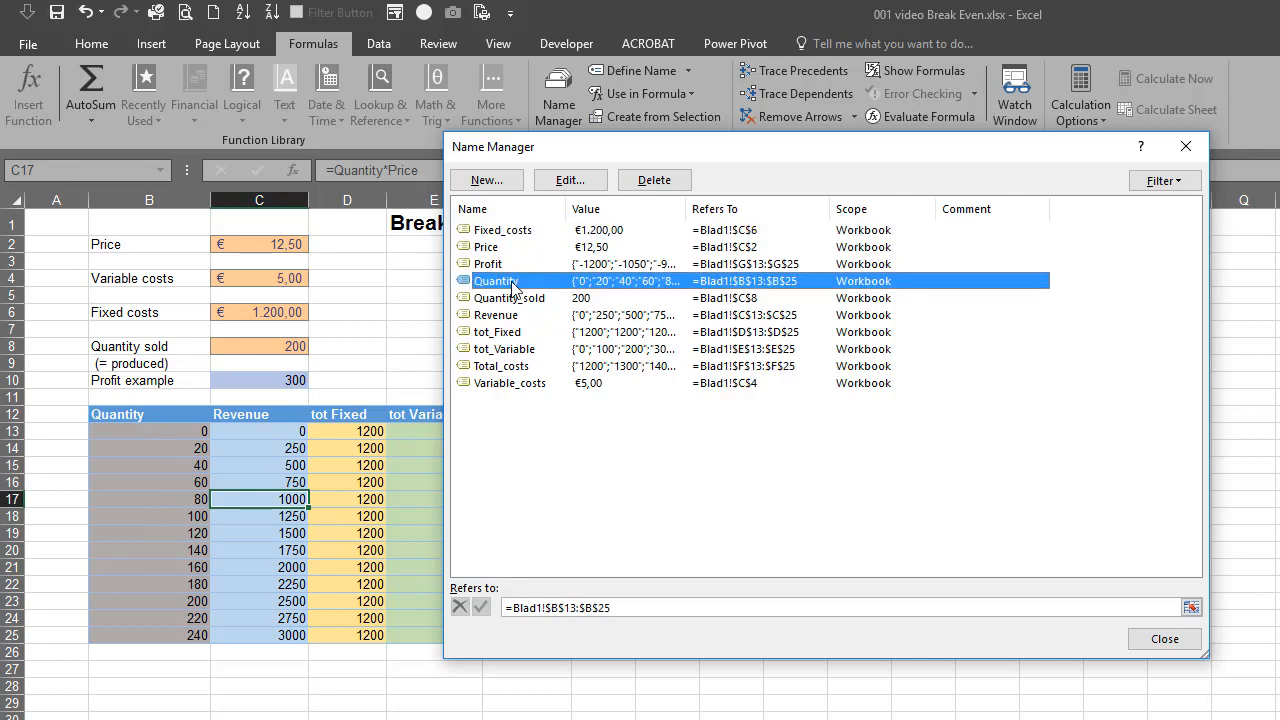
{"action": "left_click", "coordinate": [572, 181]}
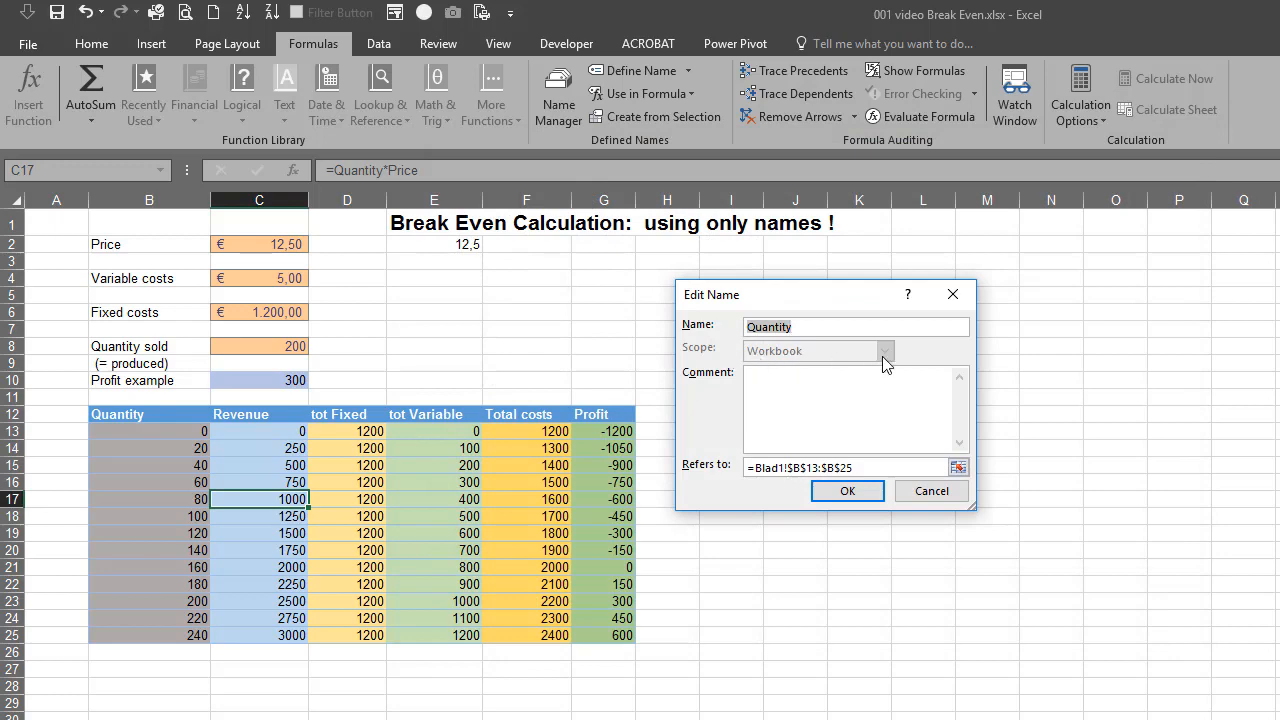
{"action": "left_click", "coordinate": [862, 491]}
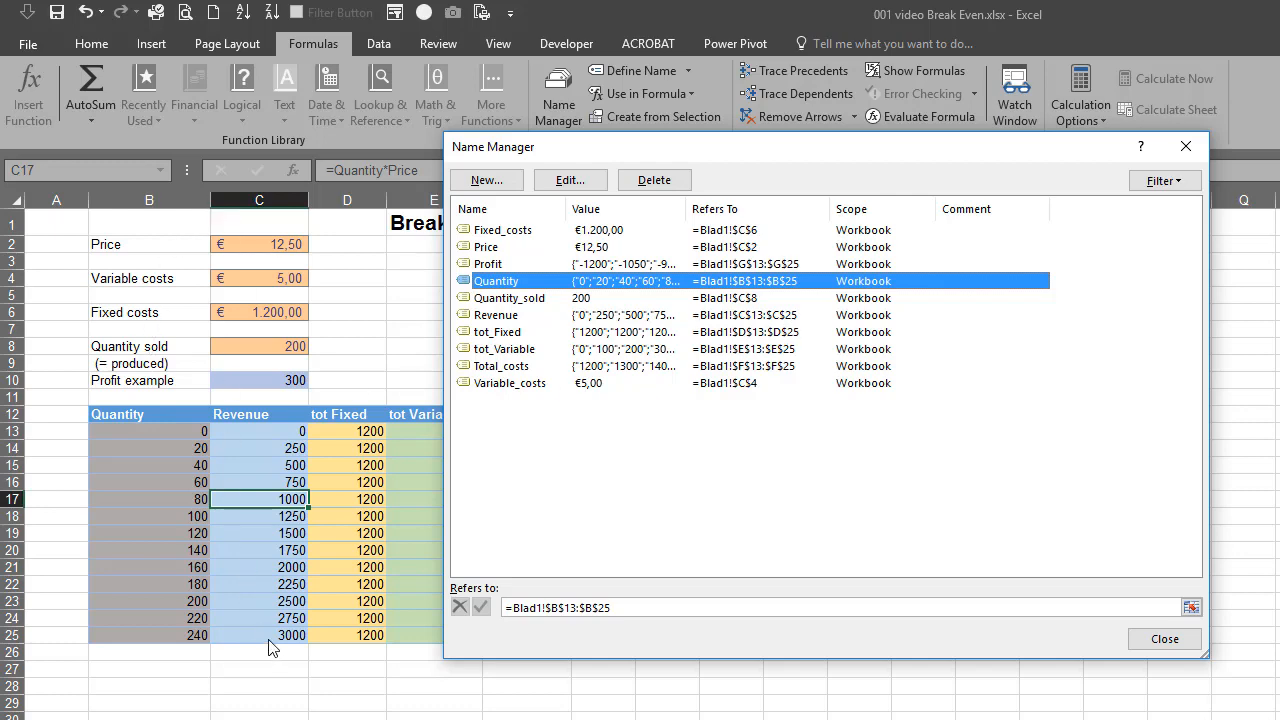
{"action": "left_click", "coordinate": [1164, 639]}
Insert a Scatter with Straight Lines chart of the break-even table and place it beside the table, under the worksheet heading
{"action": "left_click", "coordinate": [374, 514]}
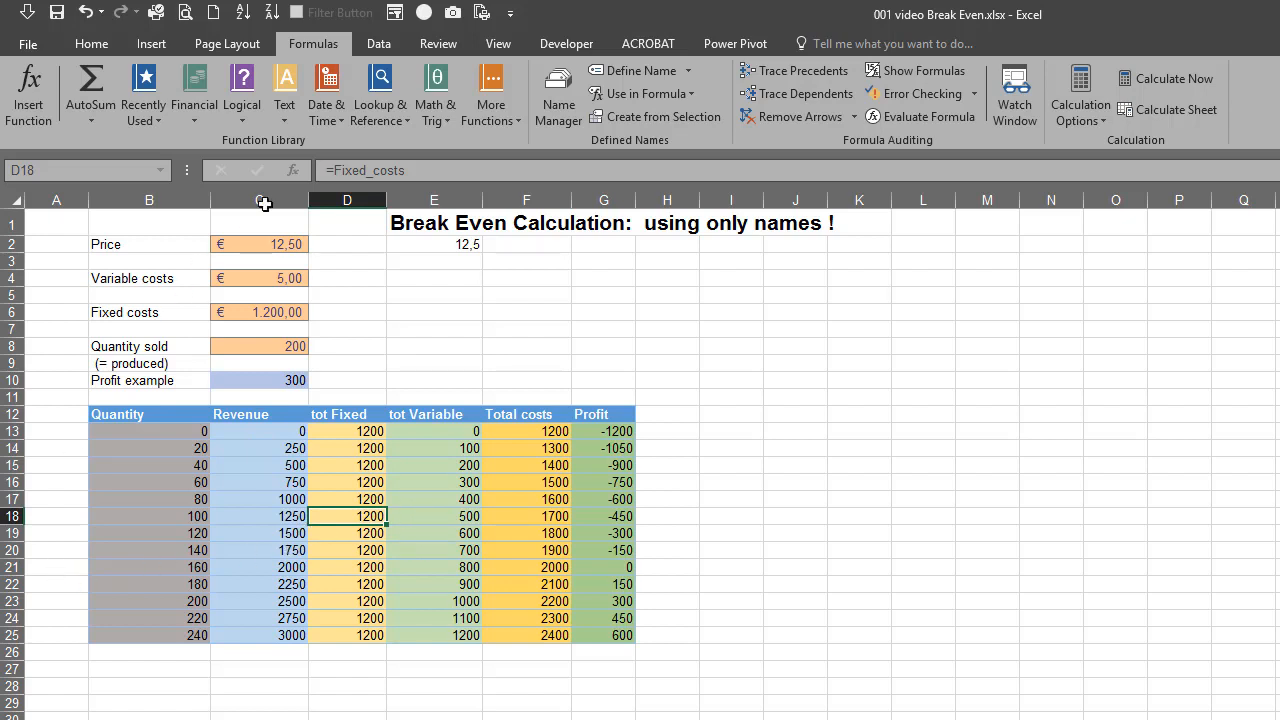
{"action": "left_click", "coordinate": [153, 45]}
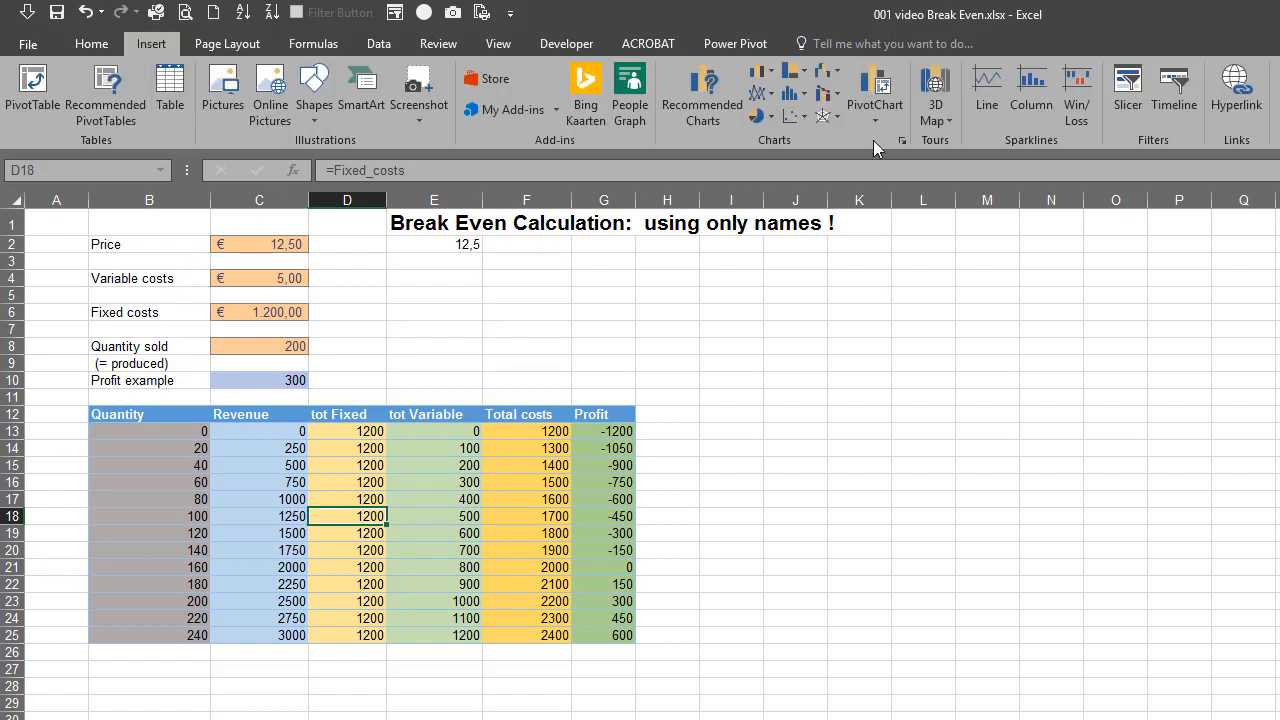
{"action": "left_click", "coordinate": [902, 141]}
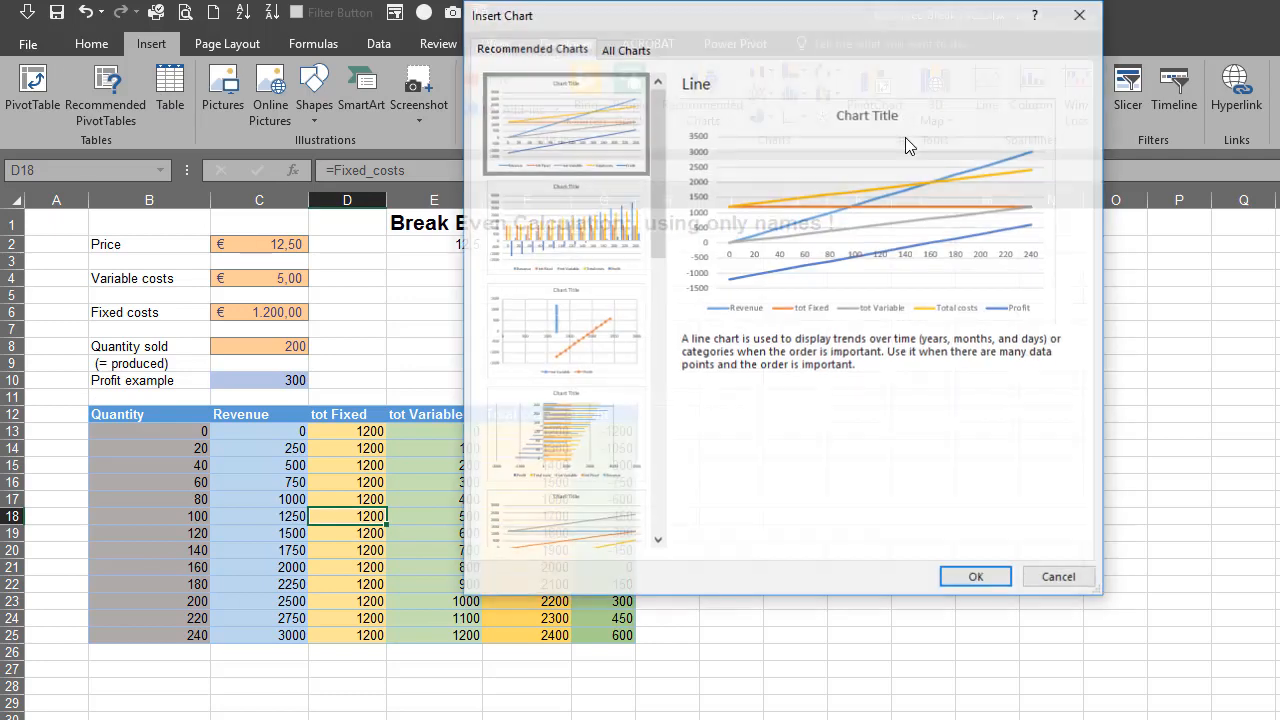
{"action": "left_click", "coordinate": [645, 50]}
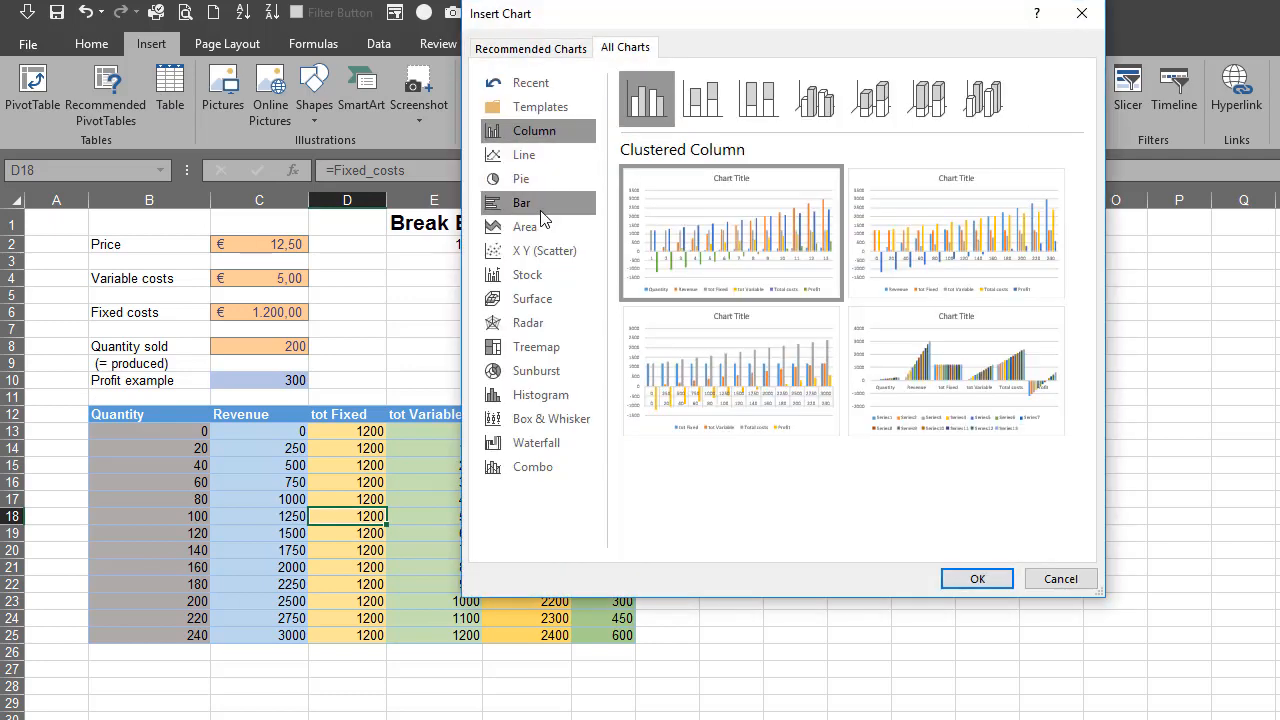
{"action": "left_click", "coordinate": [528, 262]}
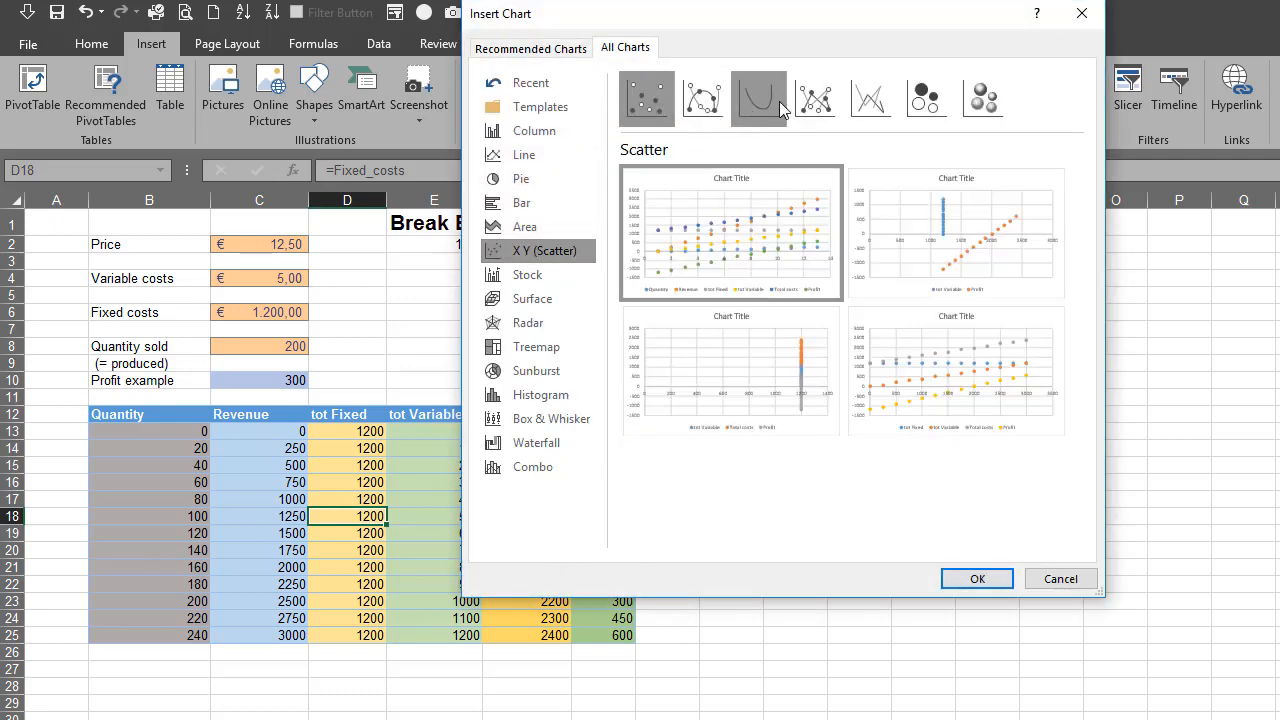
{"action": "left_click", "coordinate": [866, 110]}
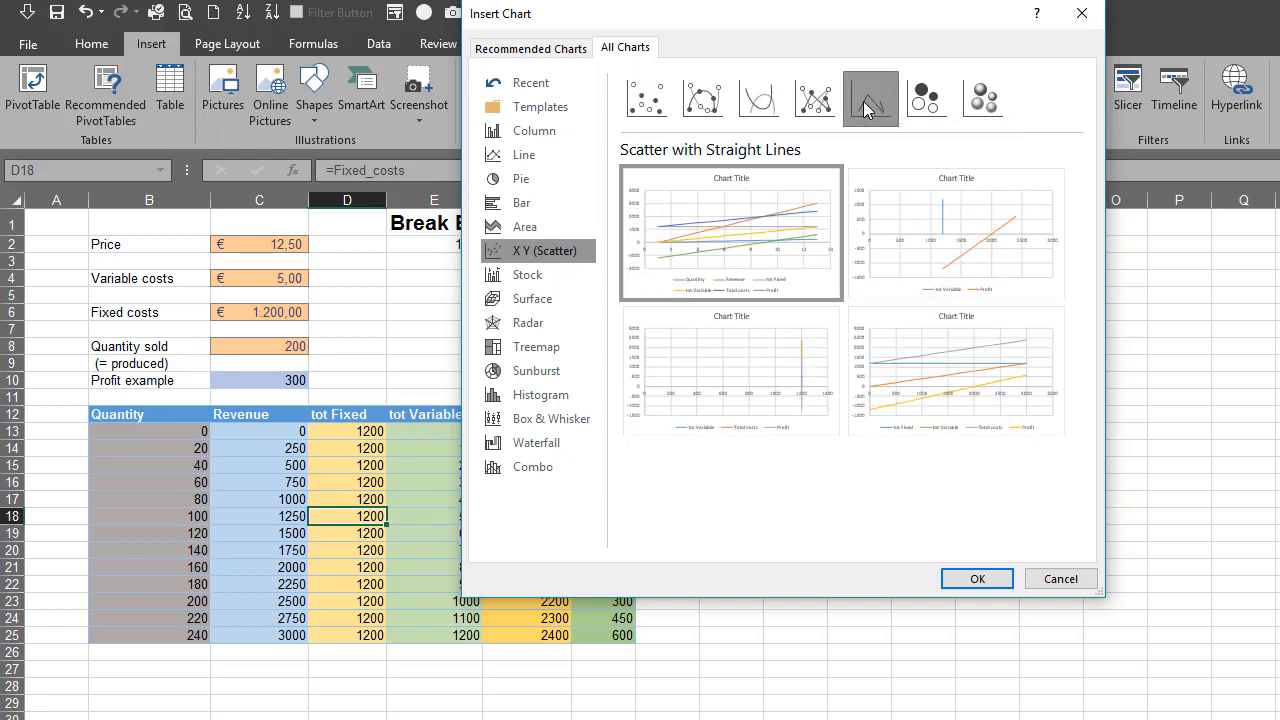
{"action": "left_click", "coordinate": [976, 580]}
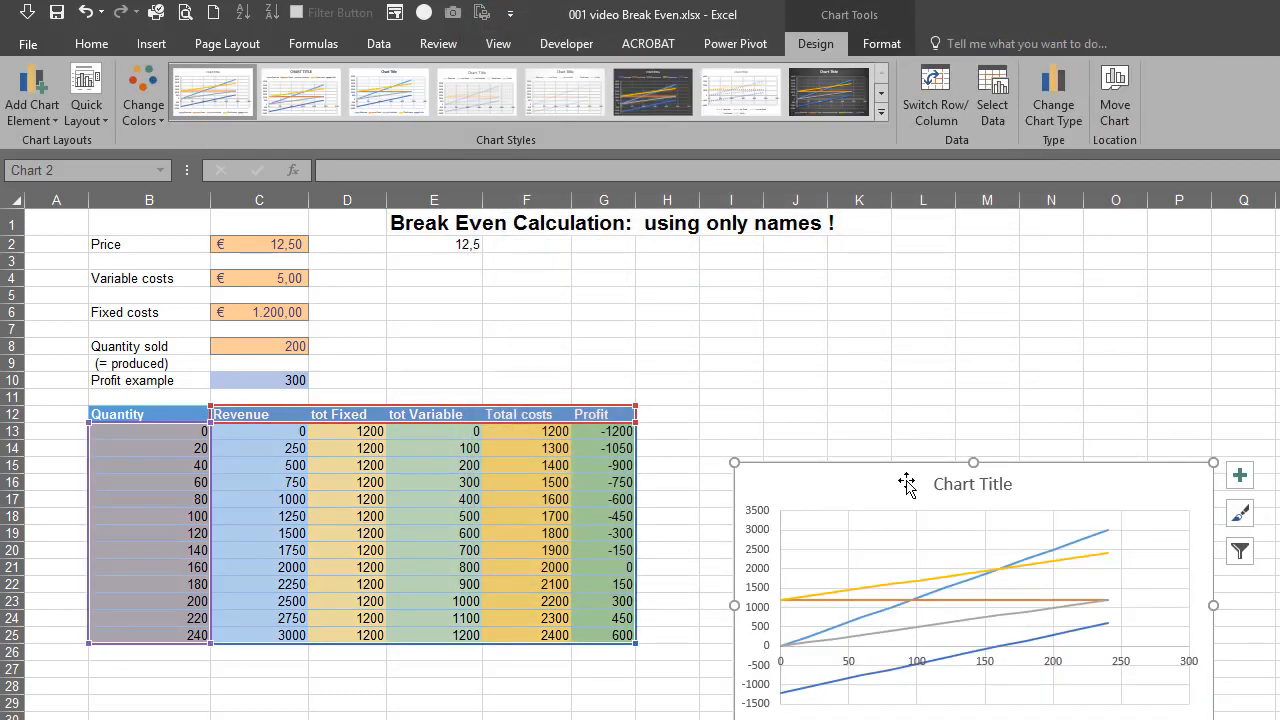
{"action": "left_click_drag", "start_coordinate": [874, 477], "coordinate": [797, 277]}
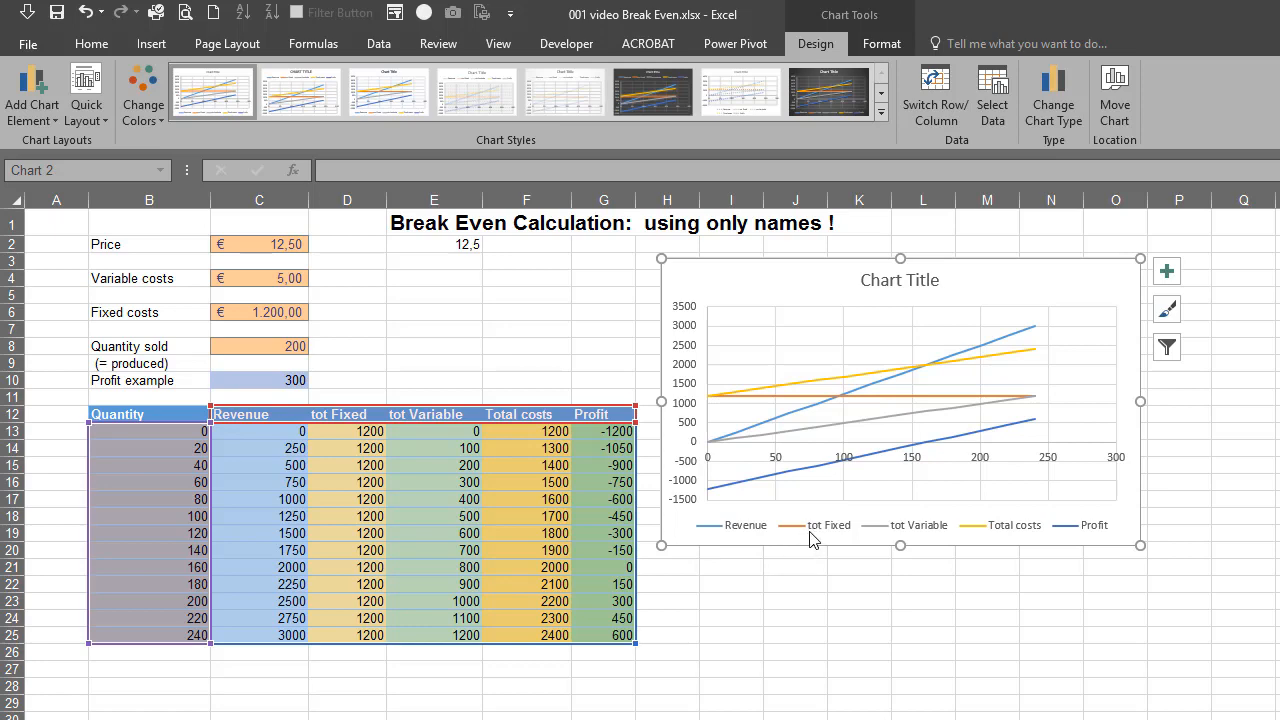
Remove the tot Fixed, Profit and tot Variable series from the chart, and check the intersection against the quantity in cell B21
{"action": "left_click", "coordinate": [909, 397]}
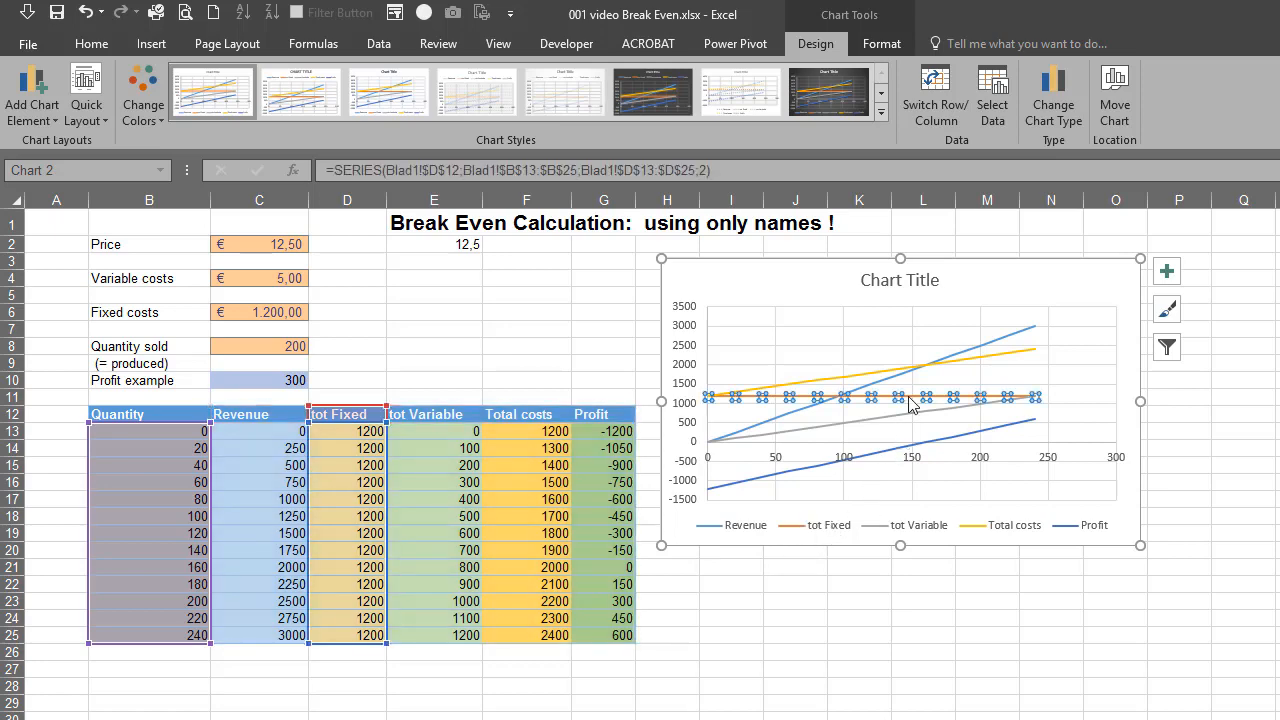
{"action": "key", "text": "Delete"}
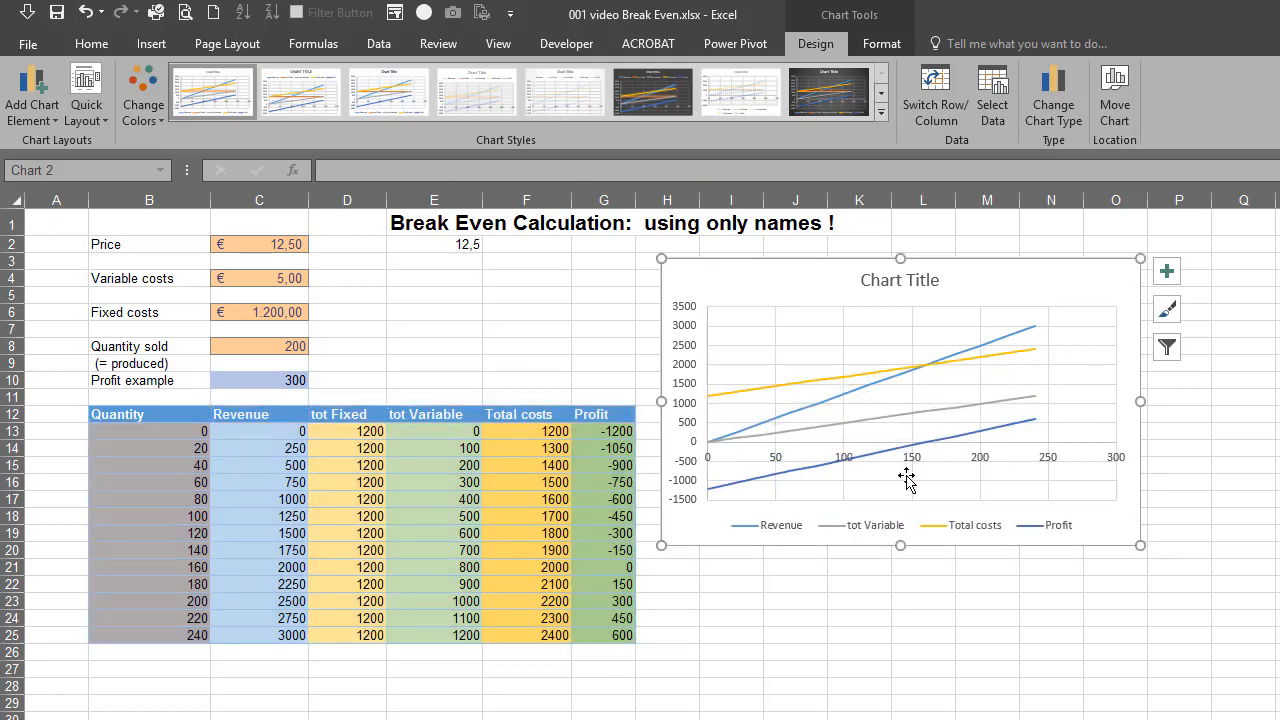
{"action": "left_click", "coordinate": [955, 437]}
{"action": "key", "text": "Delete"}
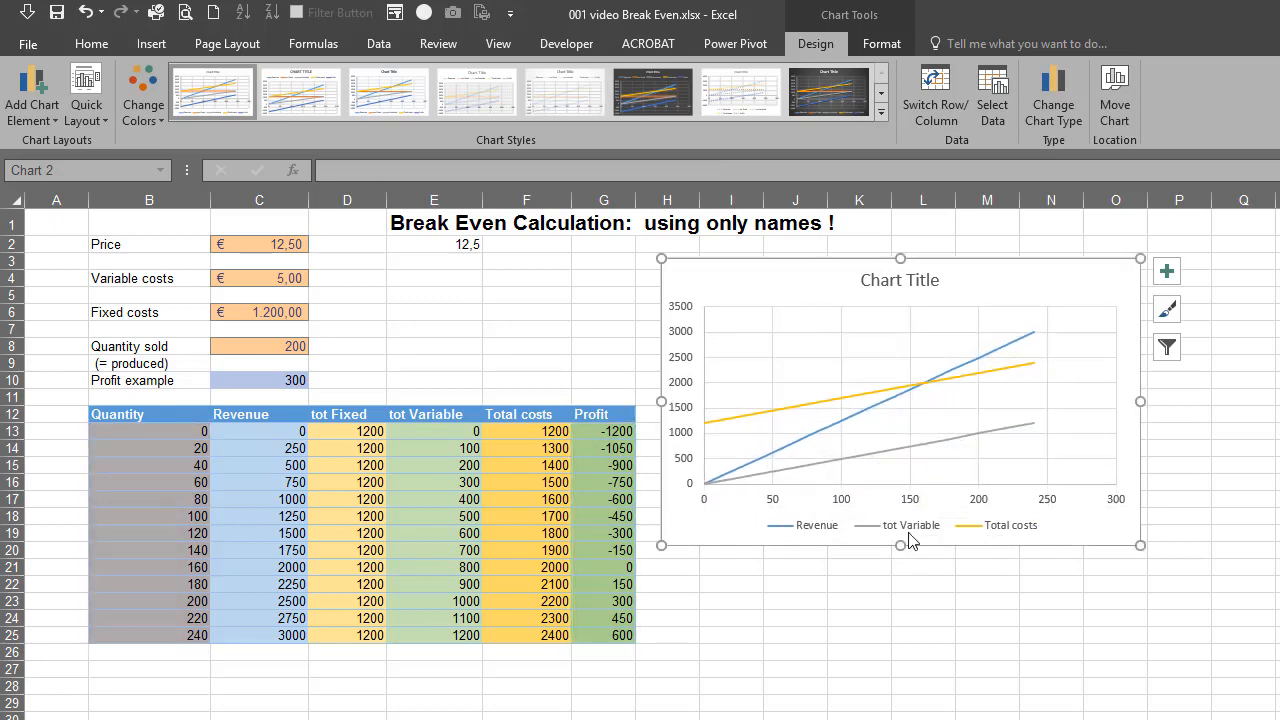
{"action": "left_click", "coordinate": [914, 446]}
{"action": "key", "text": "Delete"}
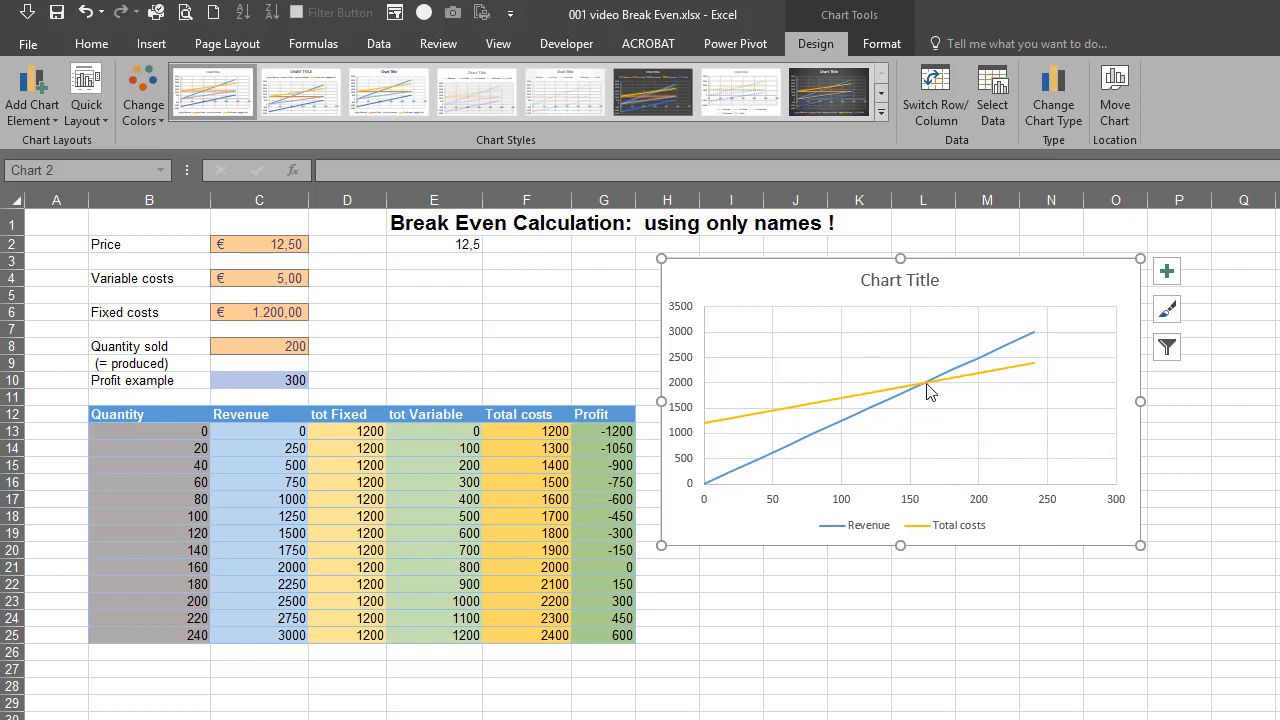
{"action": "mouse_move", "coordinate": [922, 394]}
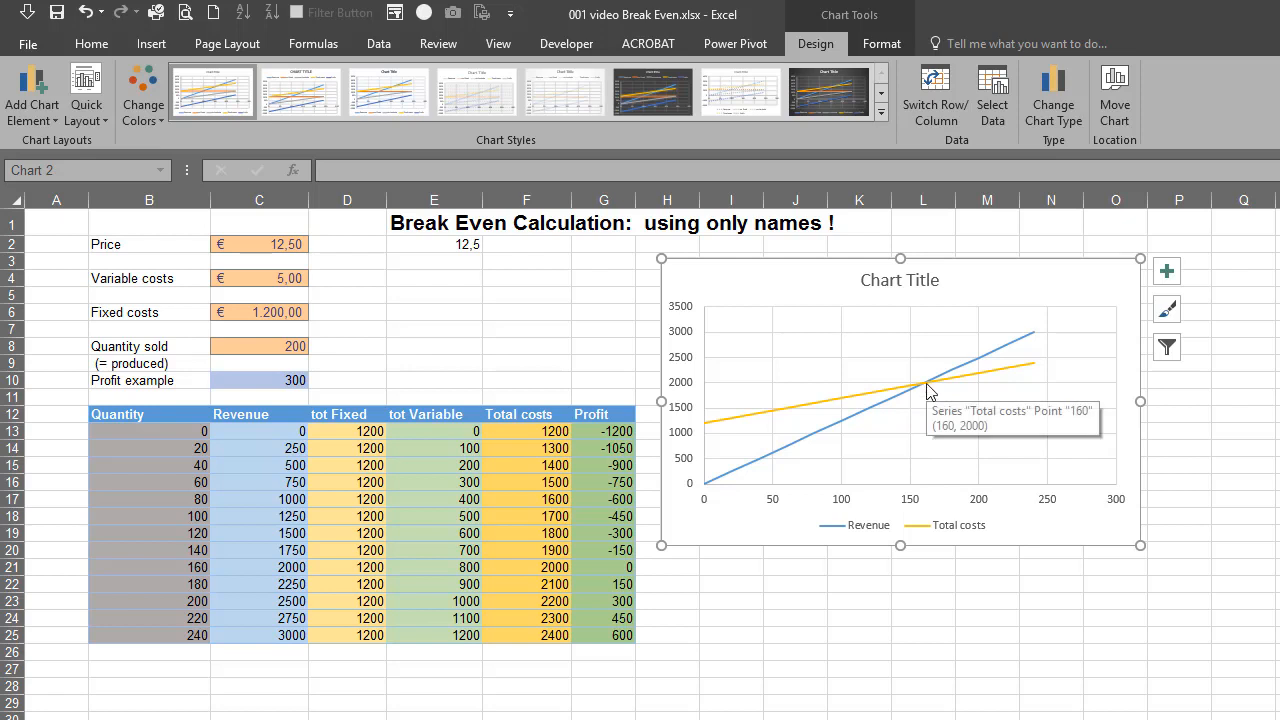
{"action": "left_click", "coordinate": [139, 568]}
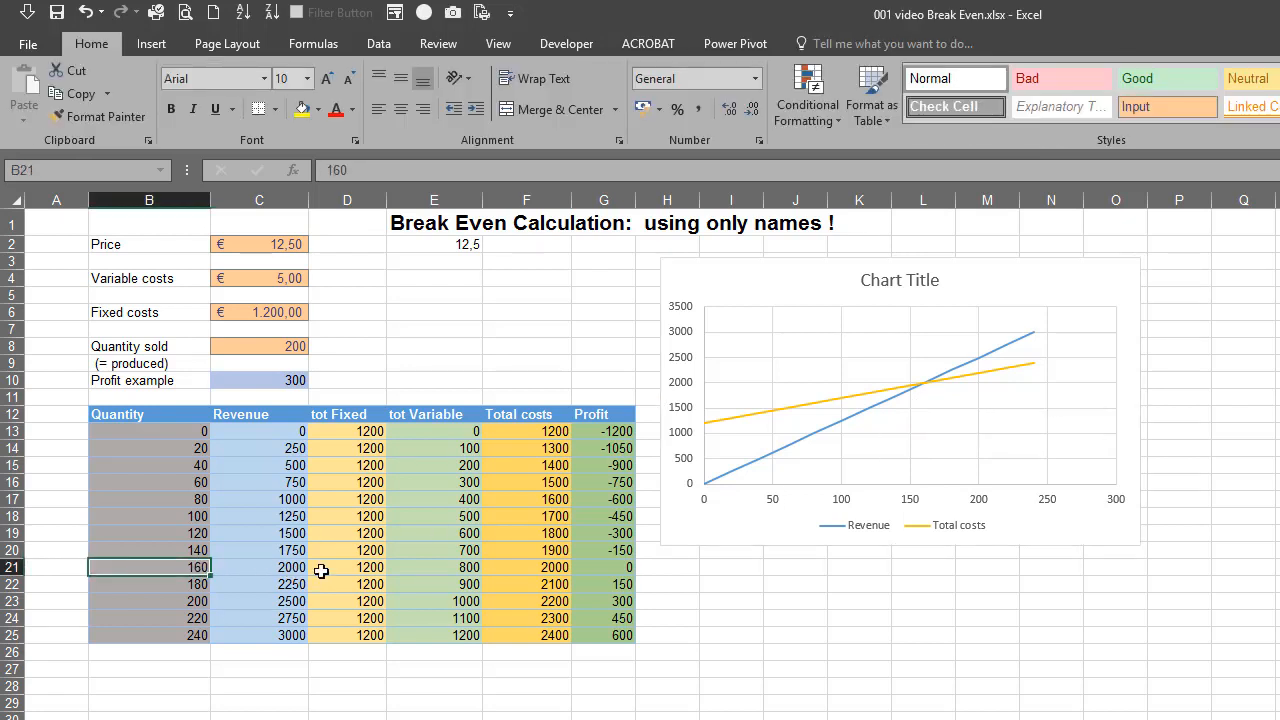
Change the chart title to Break Even
{"action": "left_click", "coordinate": [904, 280]}
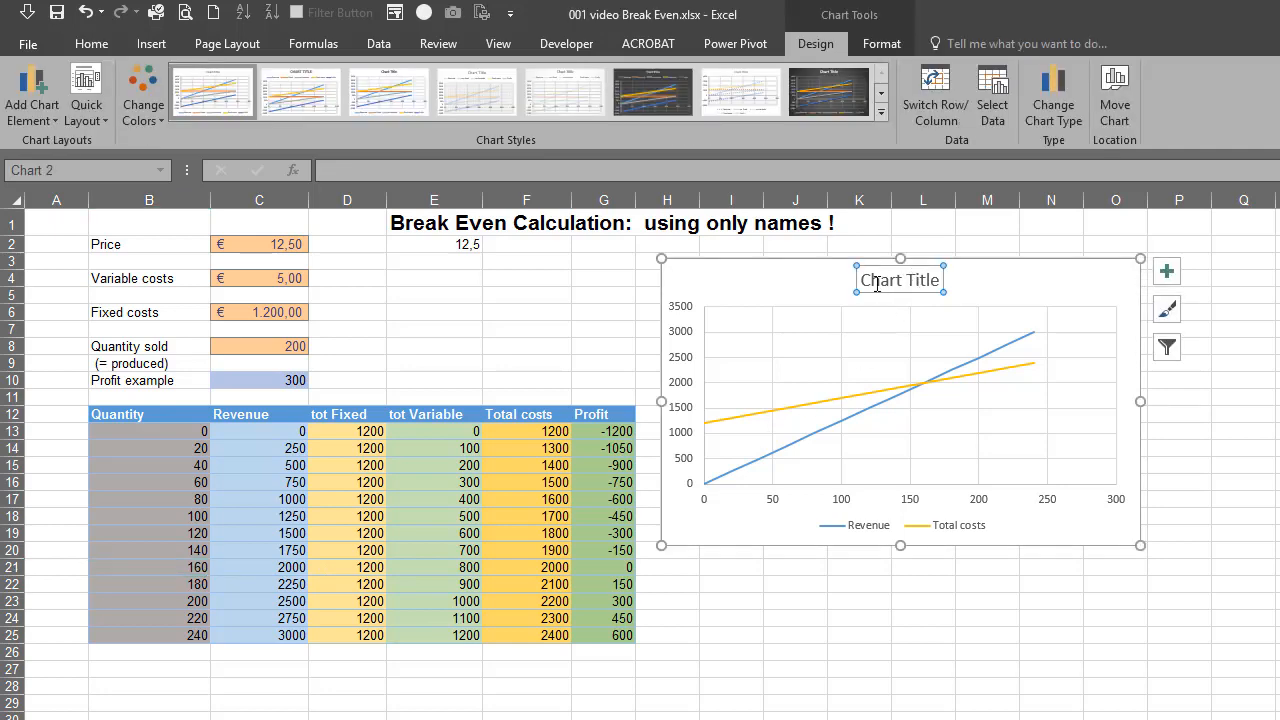
{"action": "type", "text": "Break Even"}
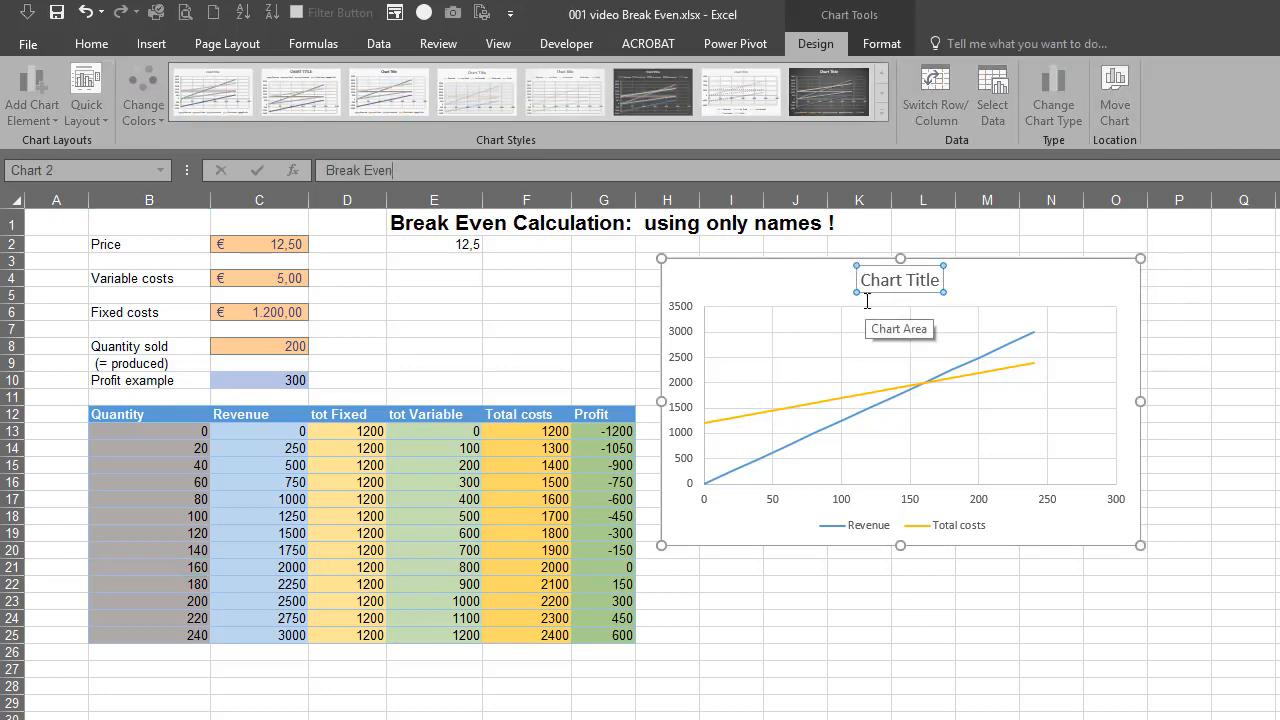
{"action": "key", "text": "Return"}
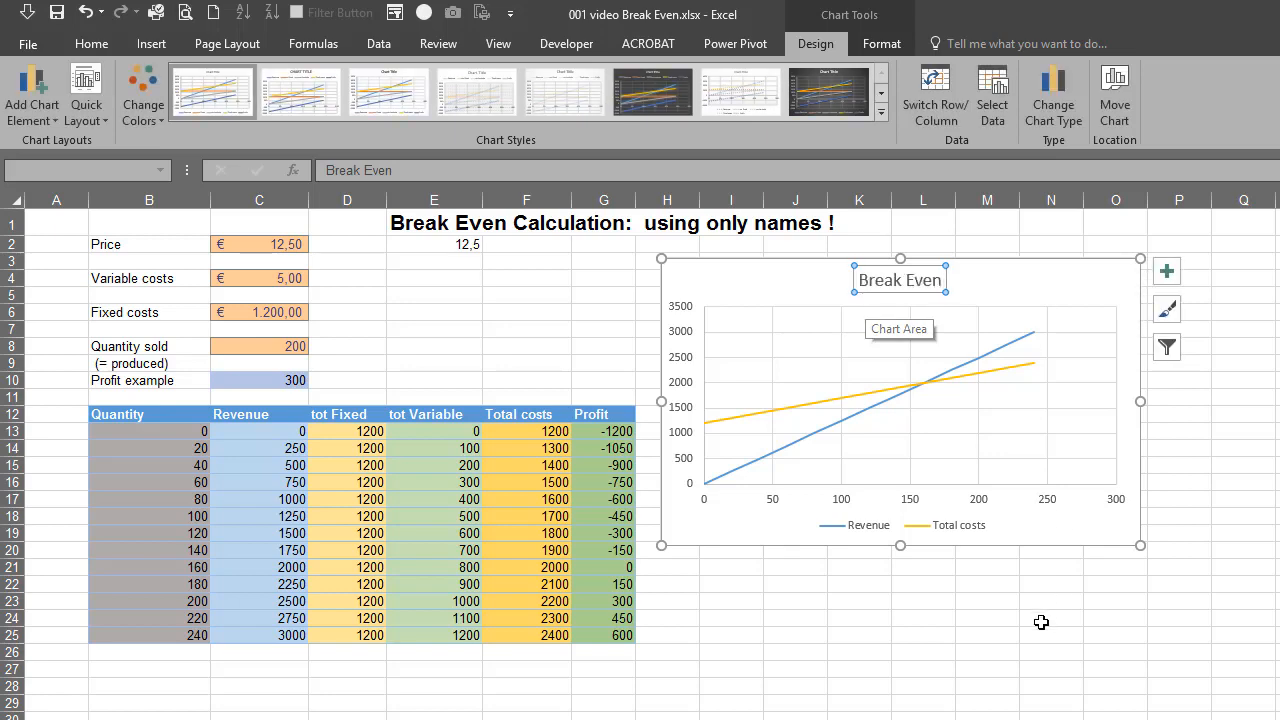
{"action": "left_click", "coordinate": [966, 620]}
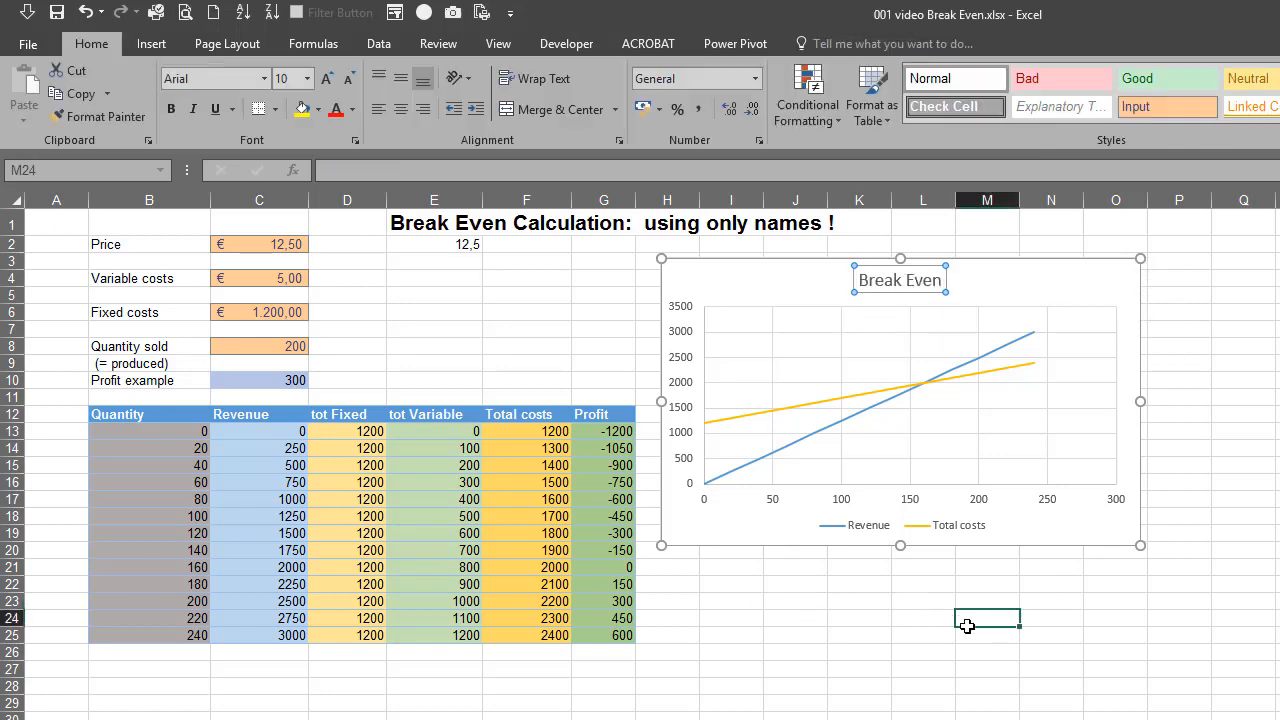
Examine the Total costs series formula and the source ranges of the Revenue series in the chart's data source
{"action": "left_click", "coordinate": [1010, 372]}
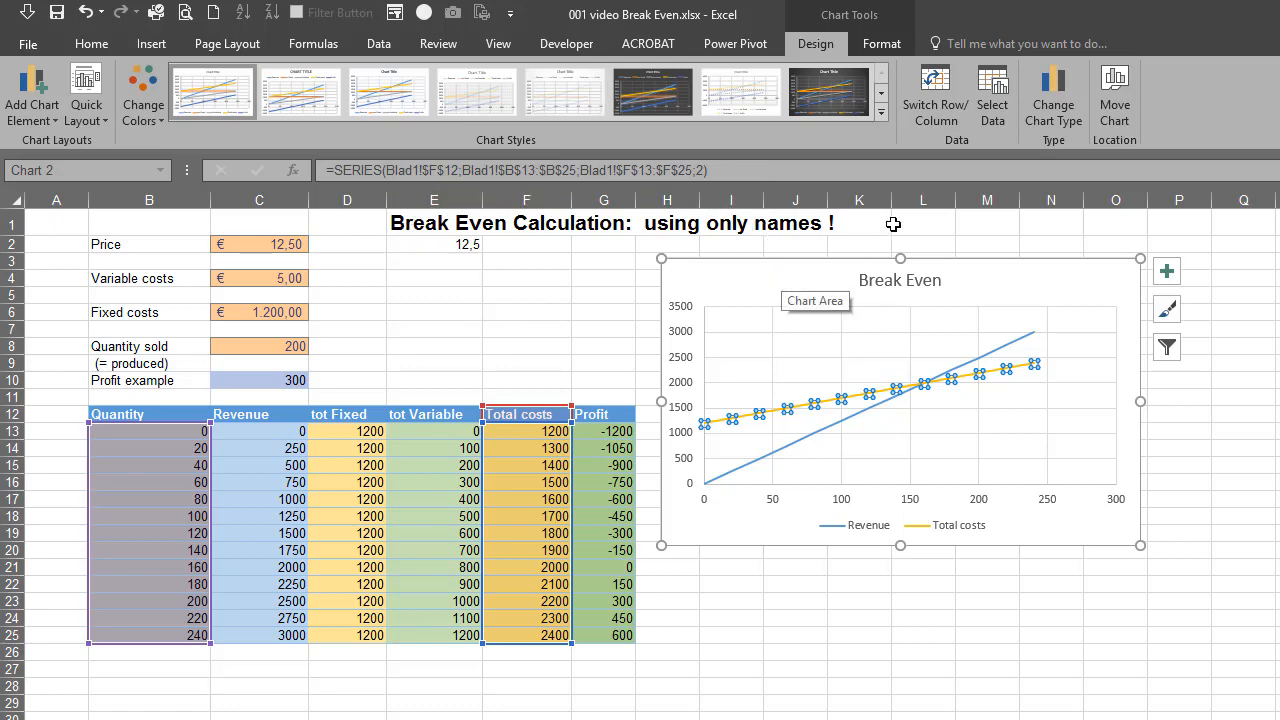
{"action": "left_click", "coordinate": [993, 112]}
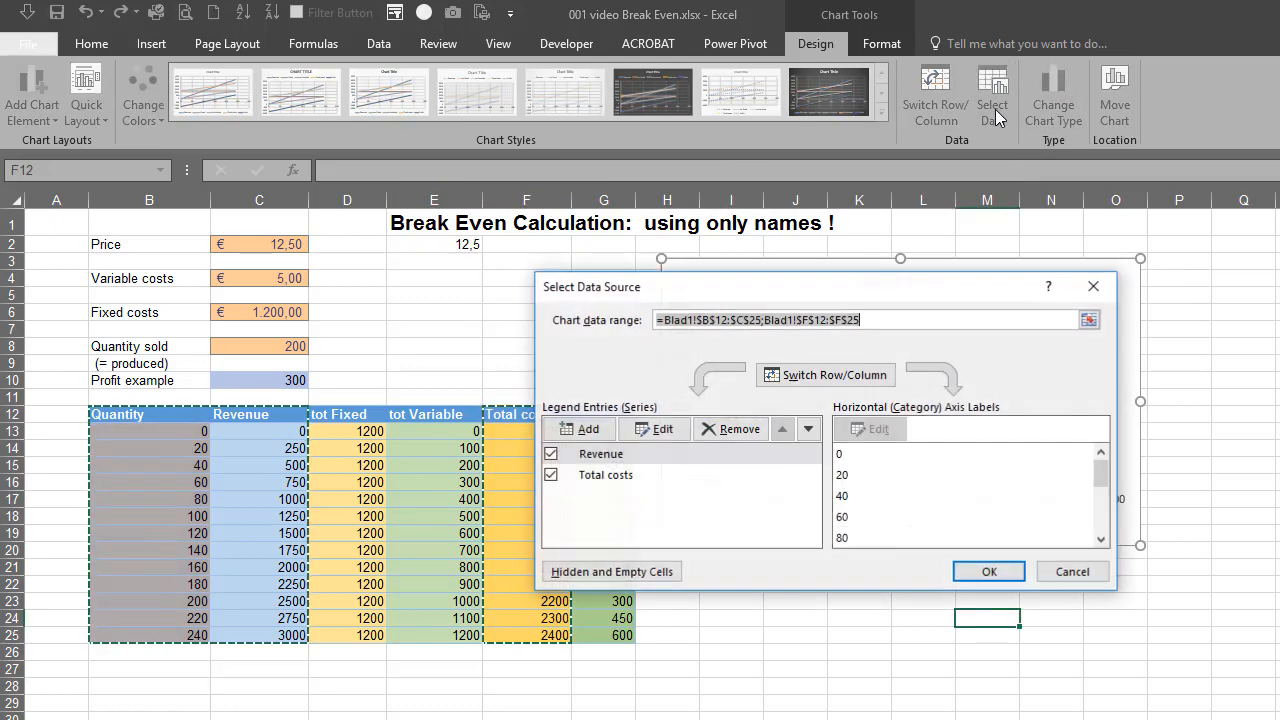
{"action": "left_click", "coordinate": [614, 456]}
{"action": "left_click", "coordinate": [655, 430]}
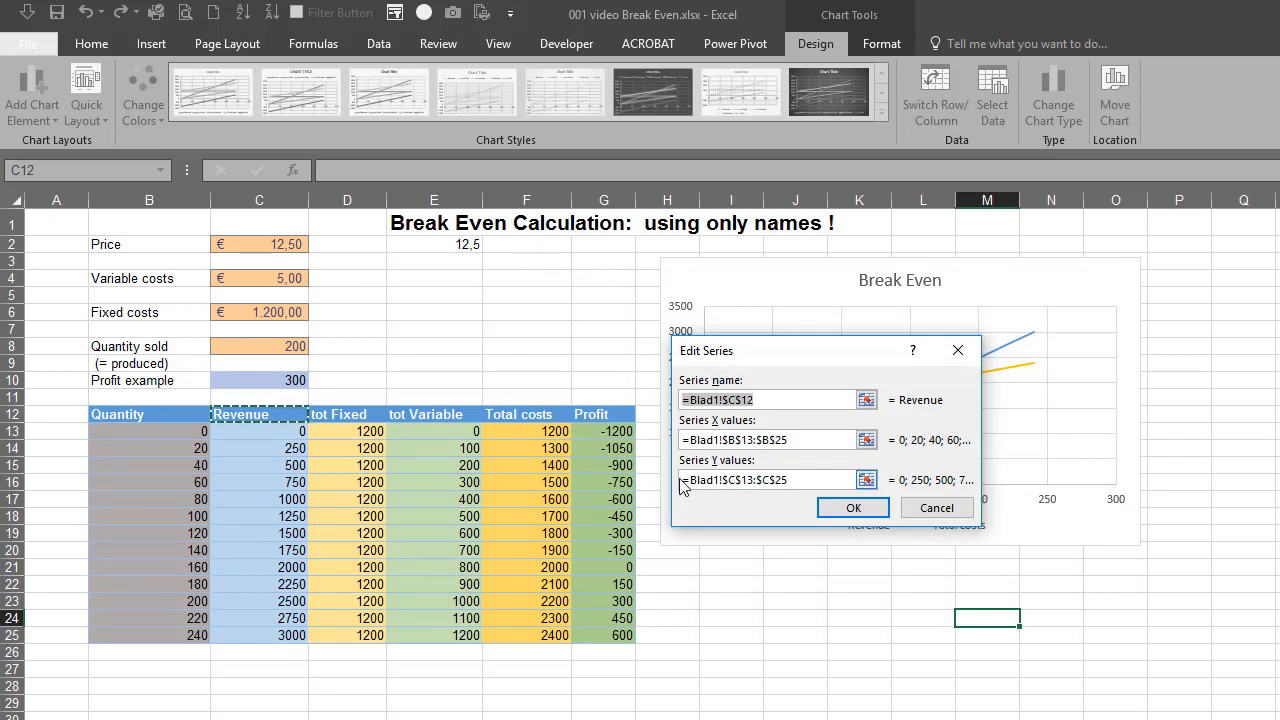
{"action": "left_click", "coordinate": [818, 503]}
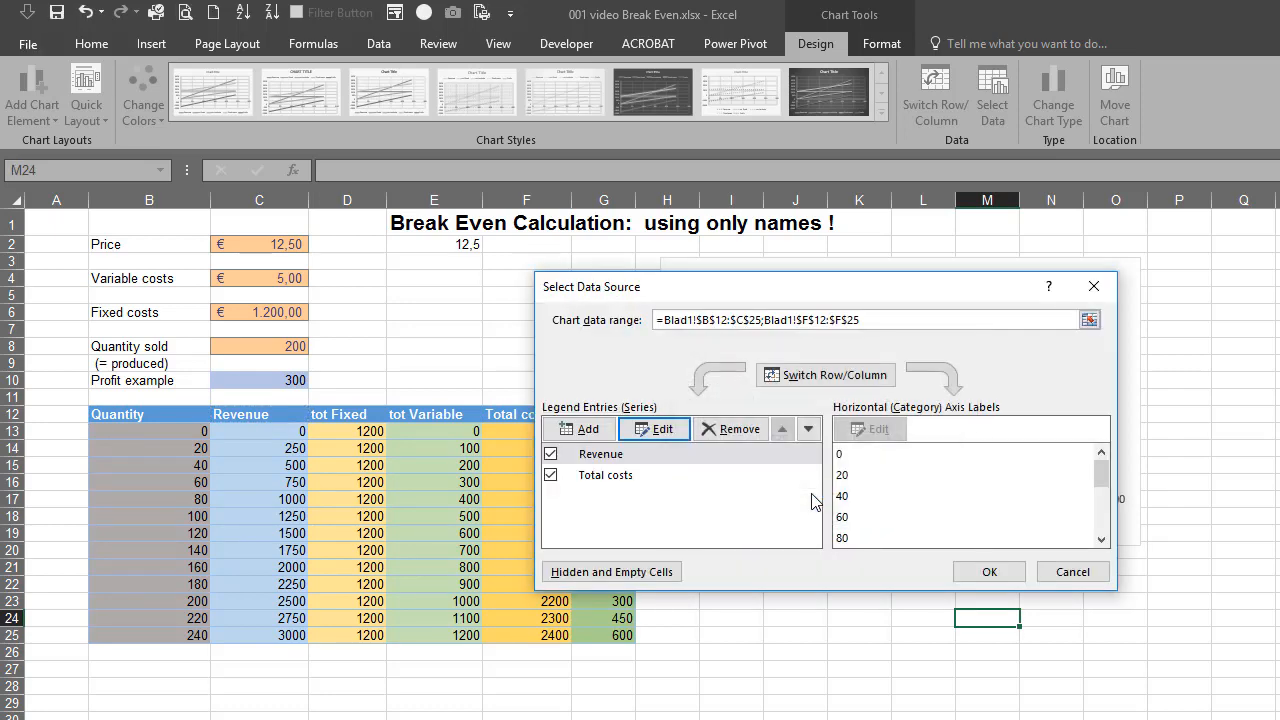
Try to replace the Revenue series' Y values with the defined name =Revenue in the chart's data source
{"action": "left_click", "coordinate": [603, 454]}
{"action": "left_click", "coordinate": [655, 429]}
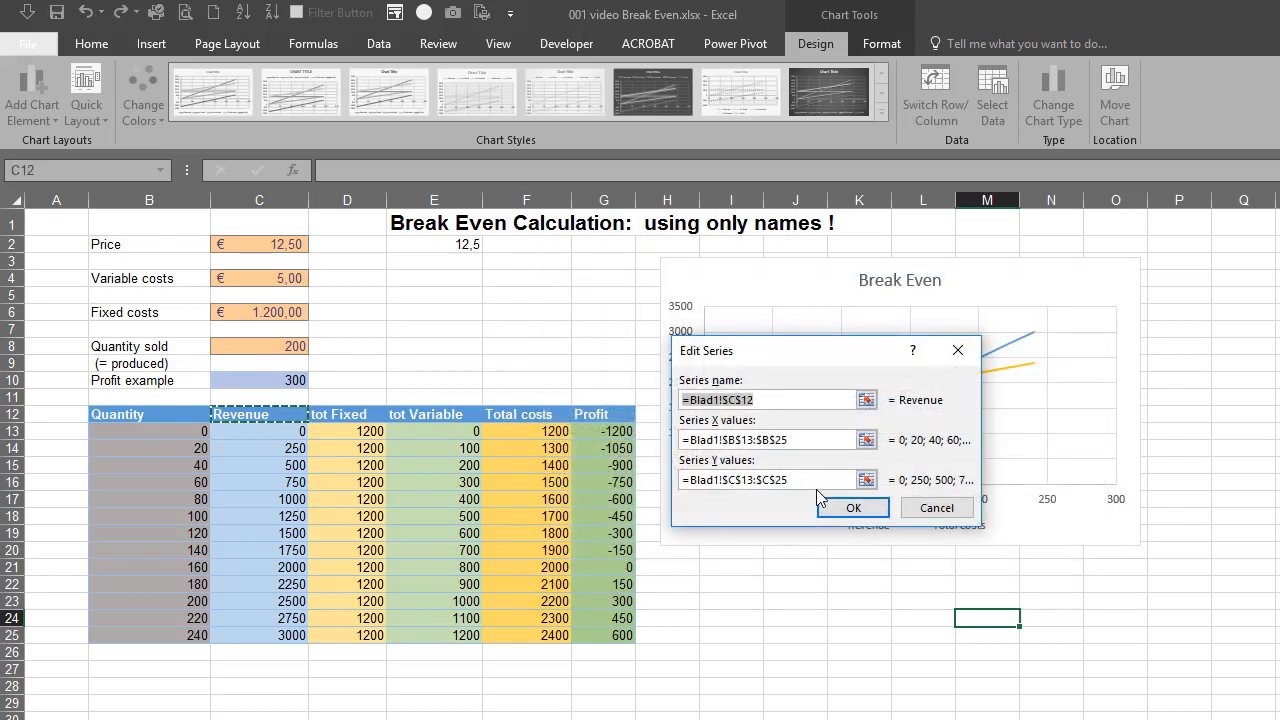
{"action": "left_click_drag", "start_coordinate": [820, 480], "coordinate": [677, 481]}
{"action": "key", "text": "BackSpace"}
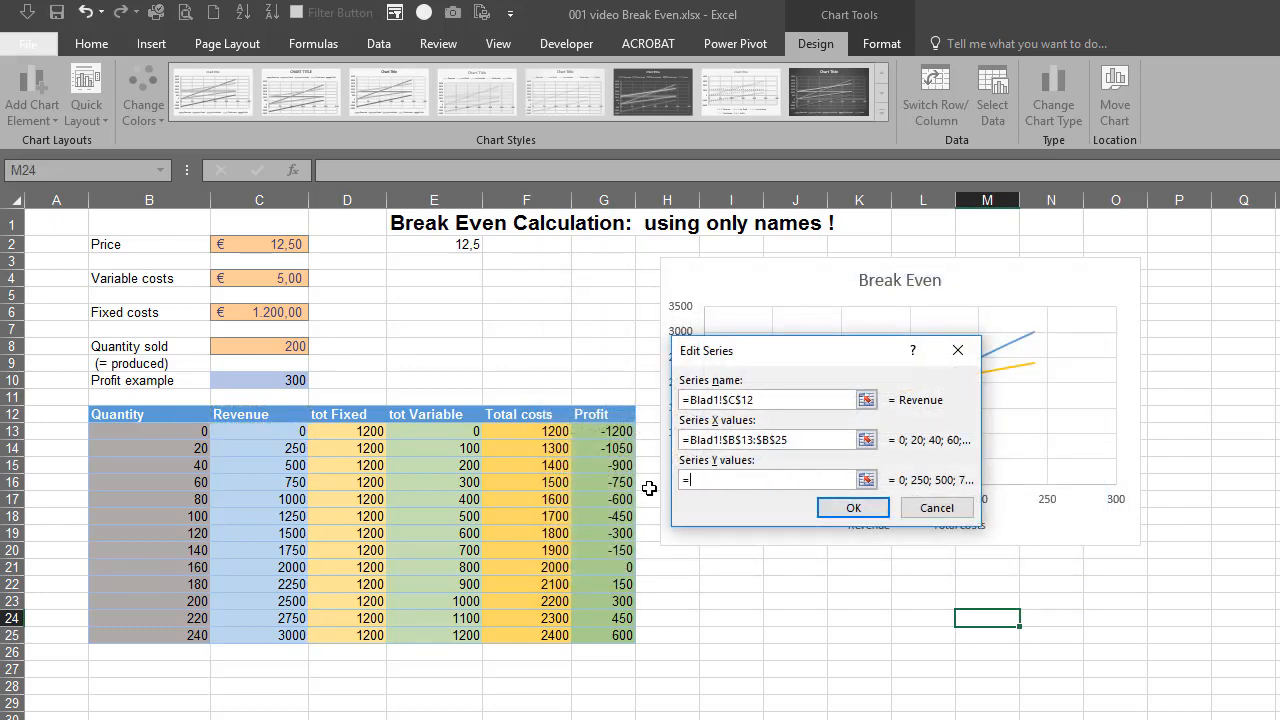
{"action": "key", "text": "F3"}
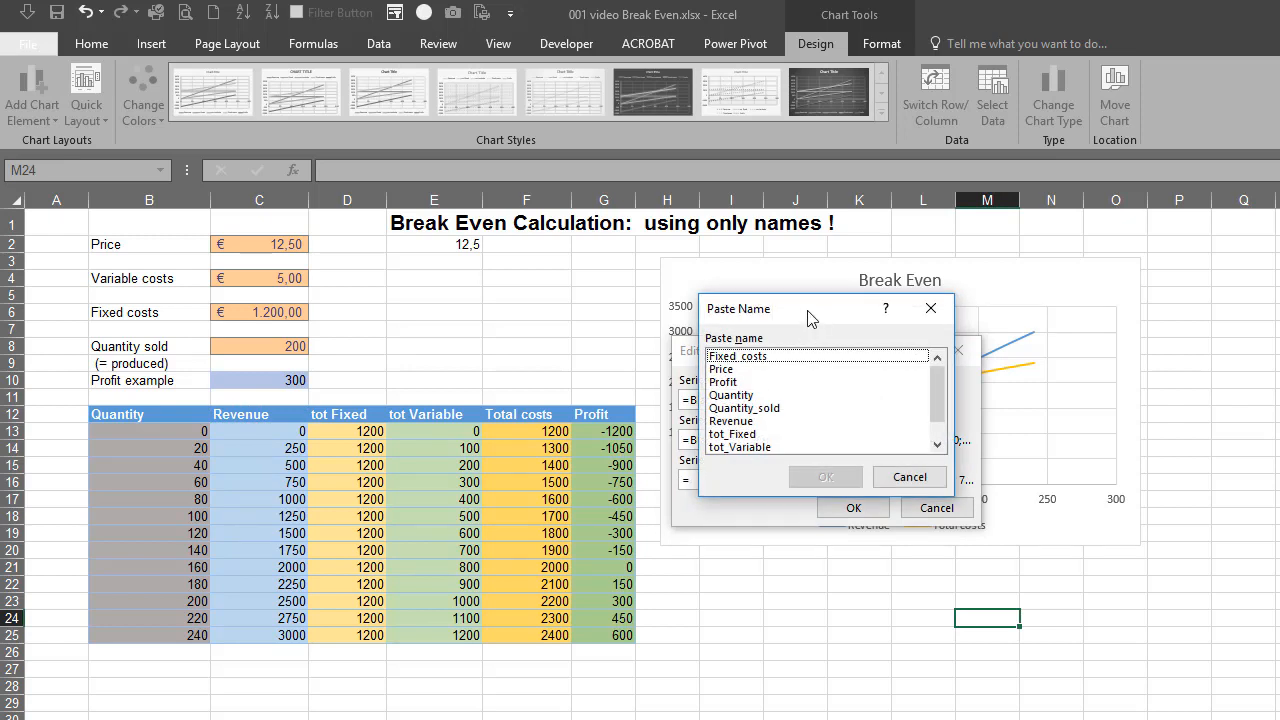
{"action": "left_click_drag", "start_coordinate": [809, 312], "coordinate": [938, 314]}
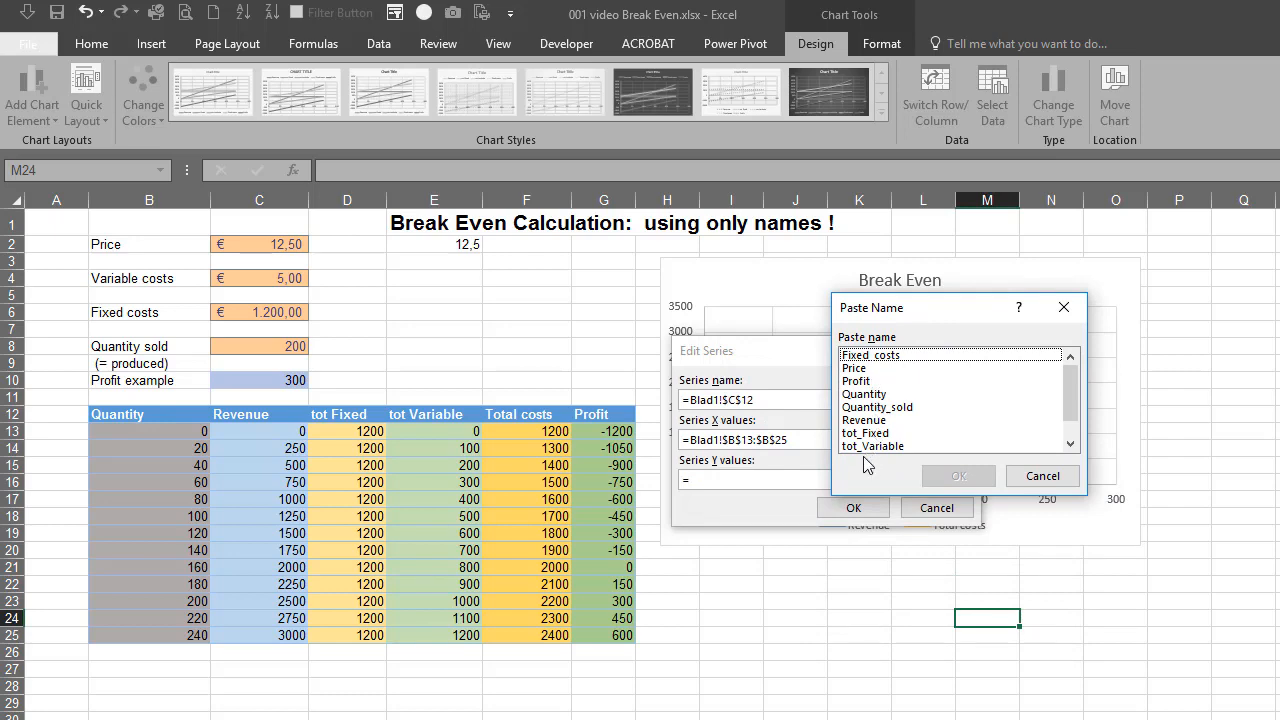
{"action": "left_click", "coordinate": [870, 421]}
{"action": "left_click", "coordinate": [956, 478]}
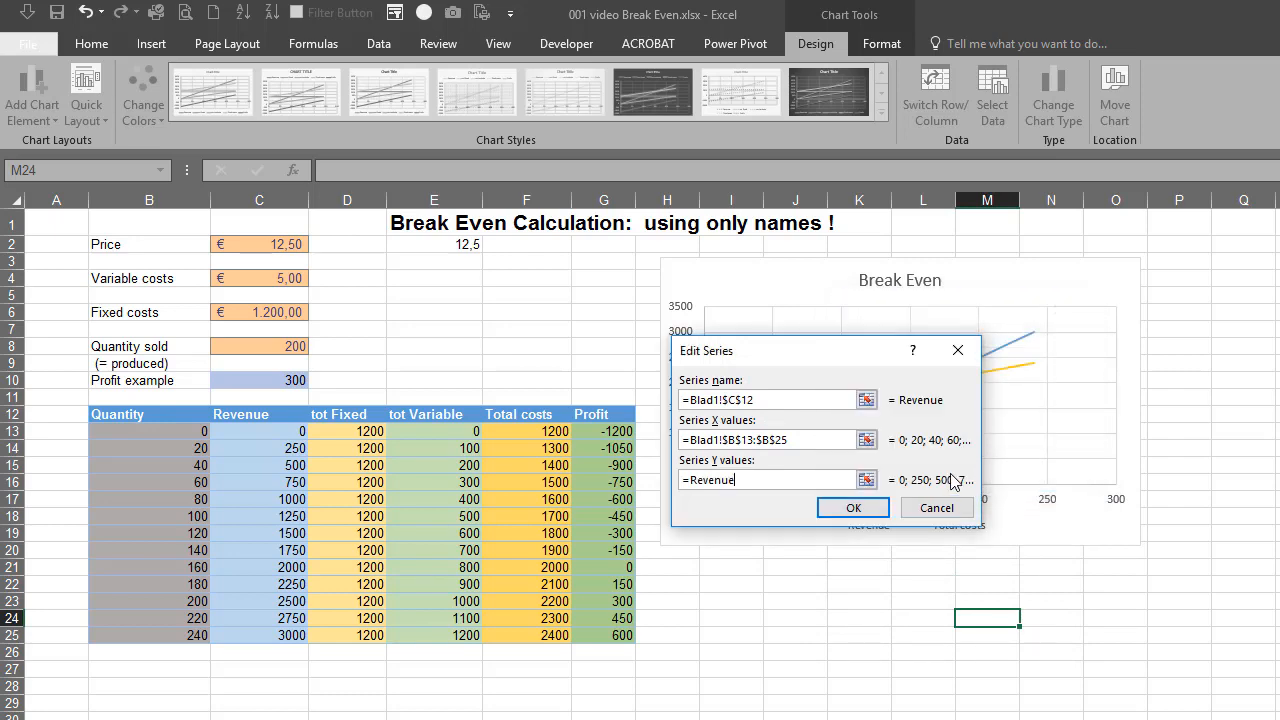
{"action": "left_click", "coordinate": [851, 509]}
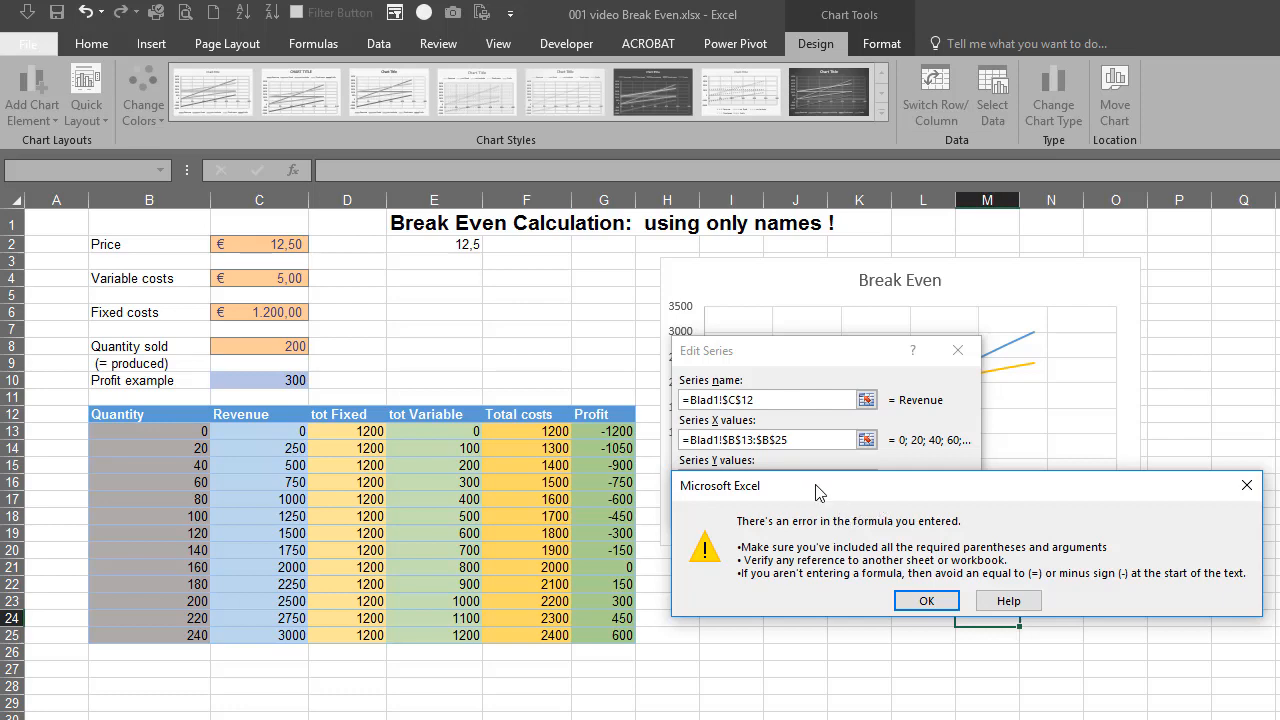
{"action": "left_click_drag", "start_coordinate": [825, 500], "coordinate": [625, 482]}
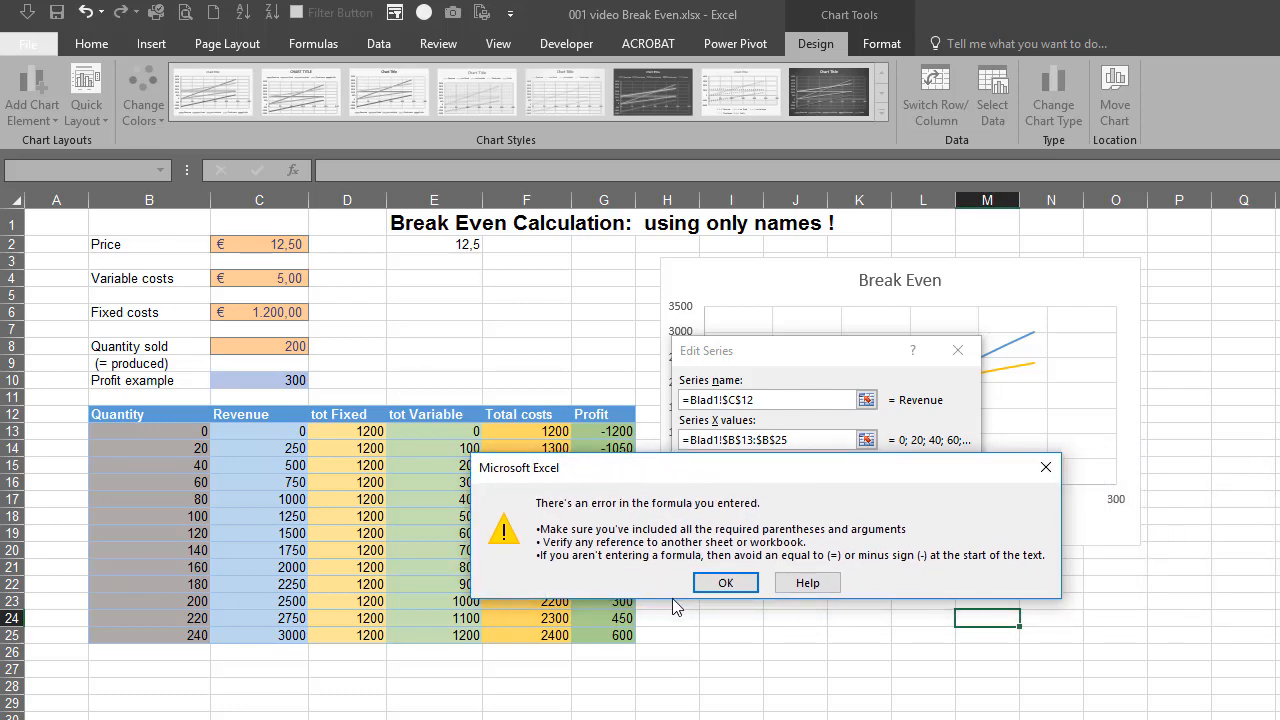
{"action": "left_click", "coordinate": [725, 583]}
{"action": "key", "text": "Escape"}
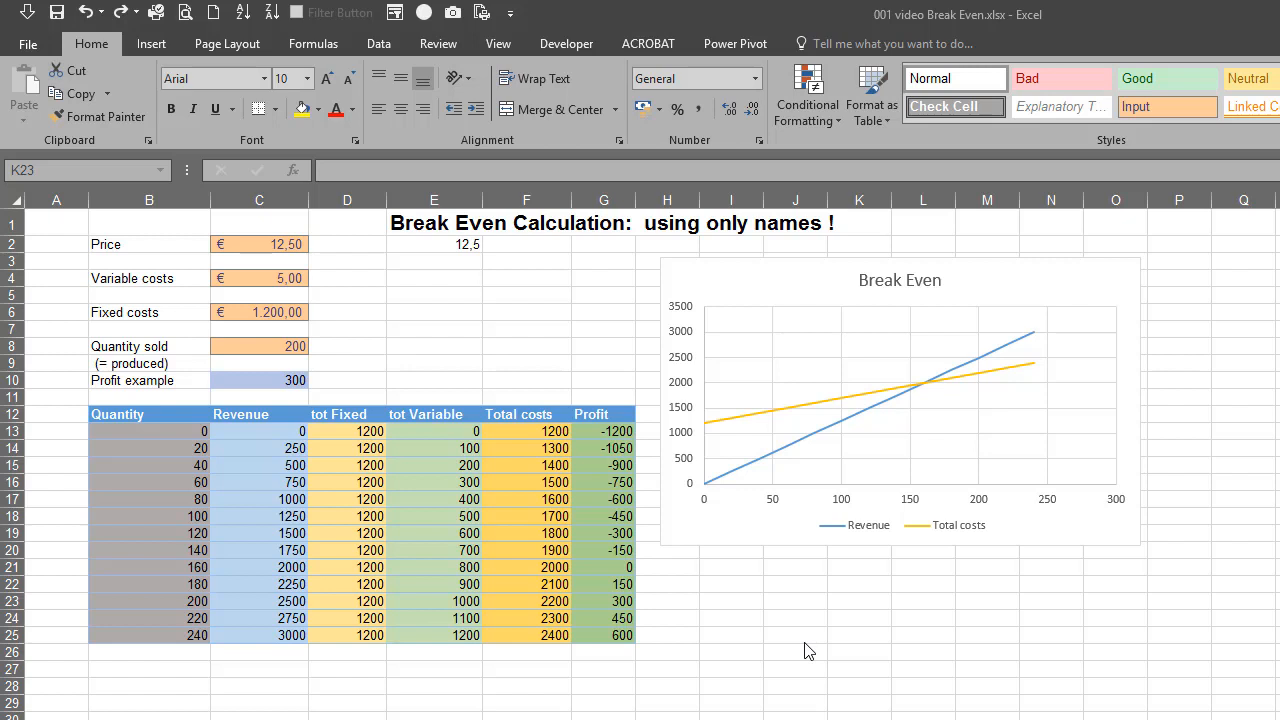
Replace the X-value range $B$13:$B$25 in the Total costs series formula with the defined name quantity, and review the resulting formula
{"action": "left_click", "coordinate": [866, 401]}
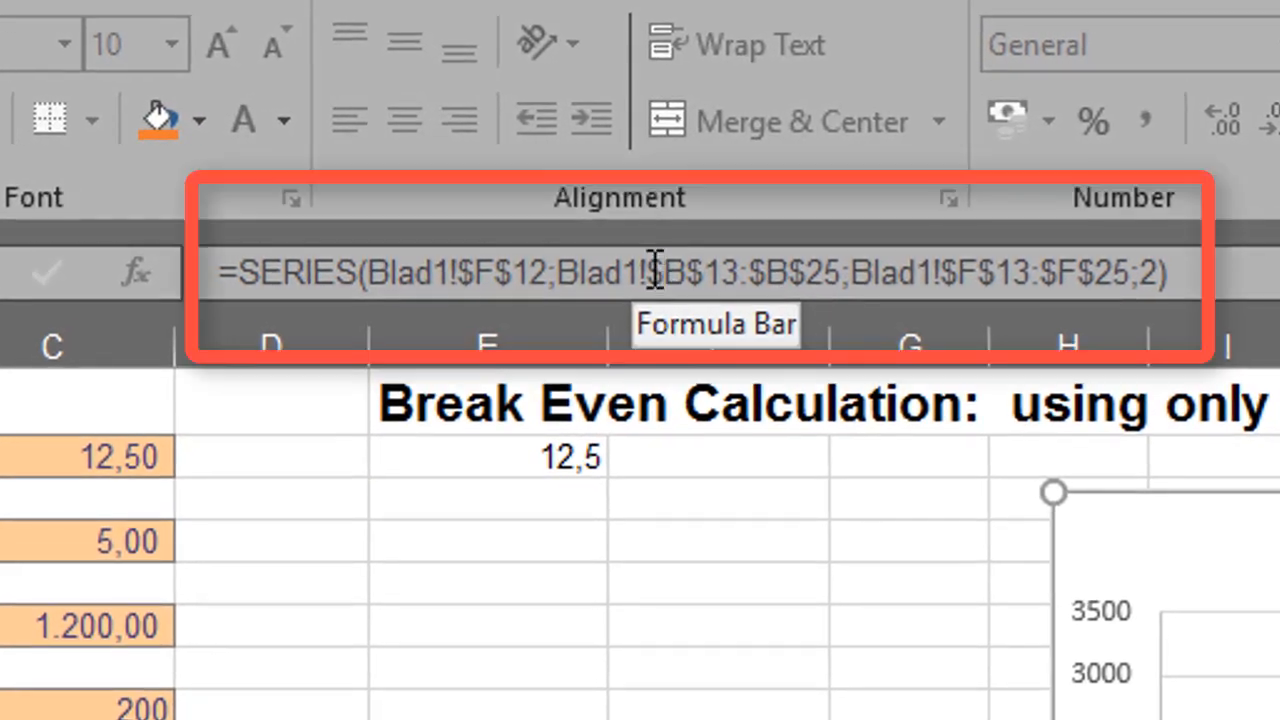
{"action": "left_click", "coordinate": [655, 270]}
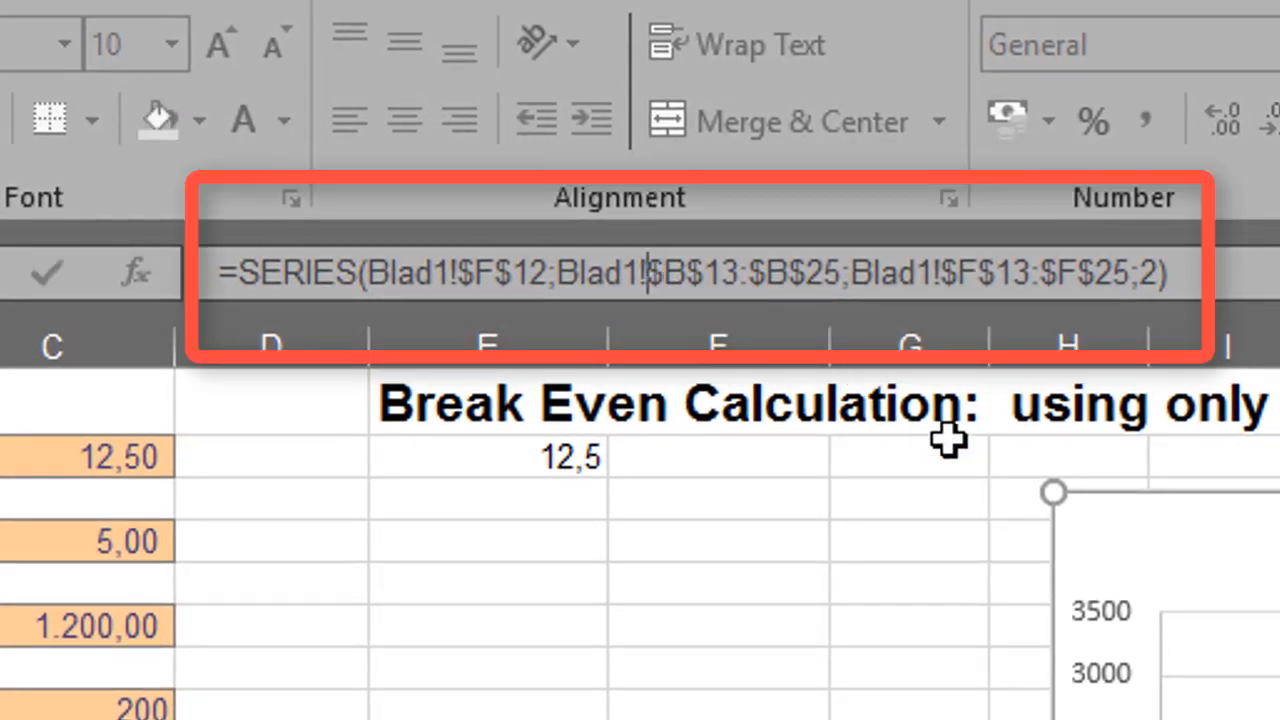
{"action": "key", "text": "shift+Right"}
{"action": "key", "text": "shift+Right"}
{"action": "key", "text": "shift+Right"}
{"action": "key", "text": "shift+Right"}
{"action": "key", "text": "shift+Right"}
{"action": "key", "text": "shift+Right"}
{"action": "key", "text": "shift+Right"}
{"action": "key", "text": "shift+Right"}
{"action": "key", "text": "shift+Right"}
{"action": "key", "text": "shift+Right"}
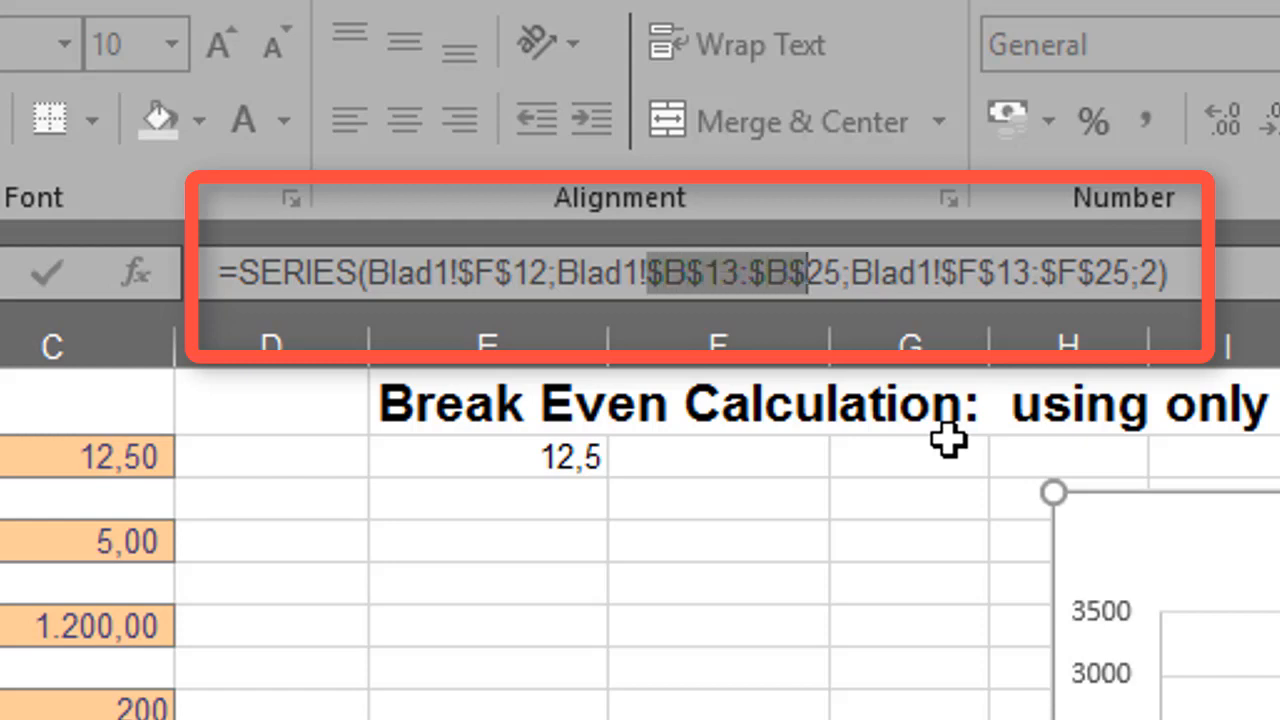
{"action": "key", "text": "shift+Right"}
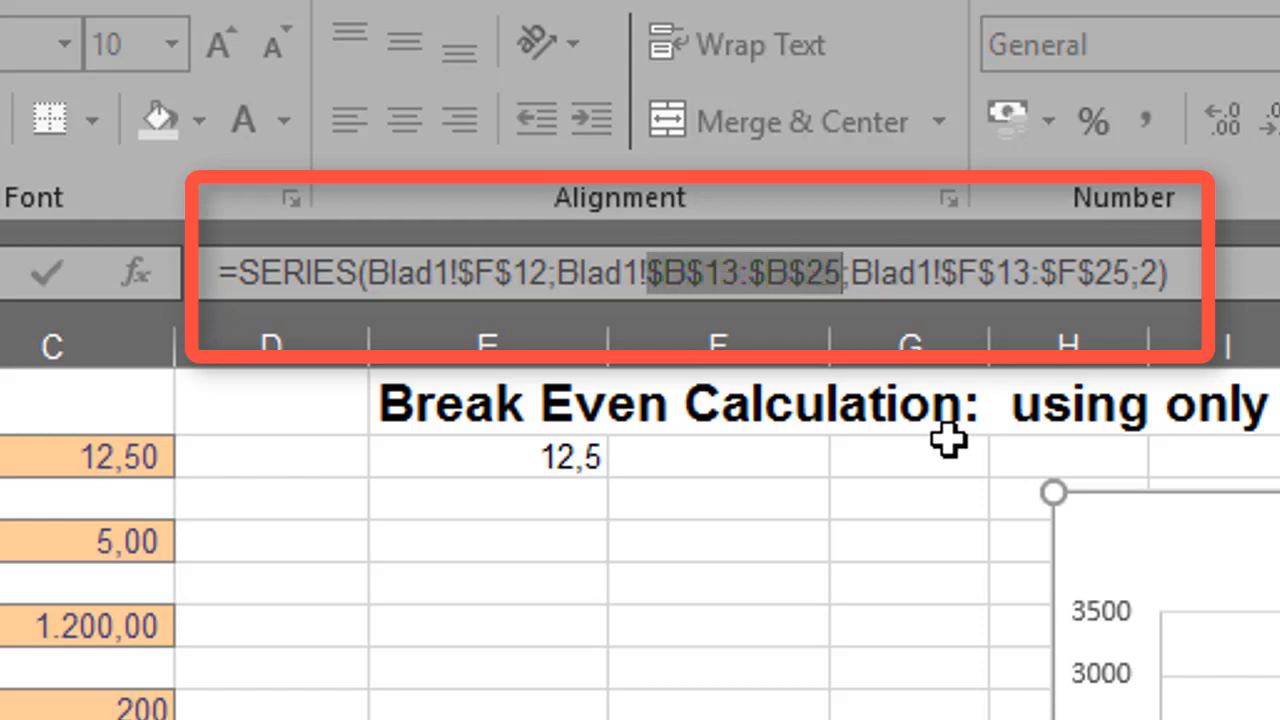
{"action": "type", "text": "quantity"}
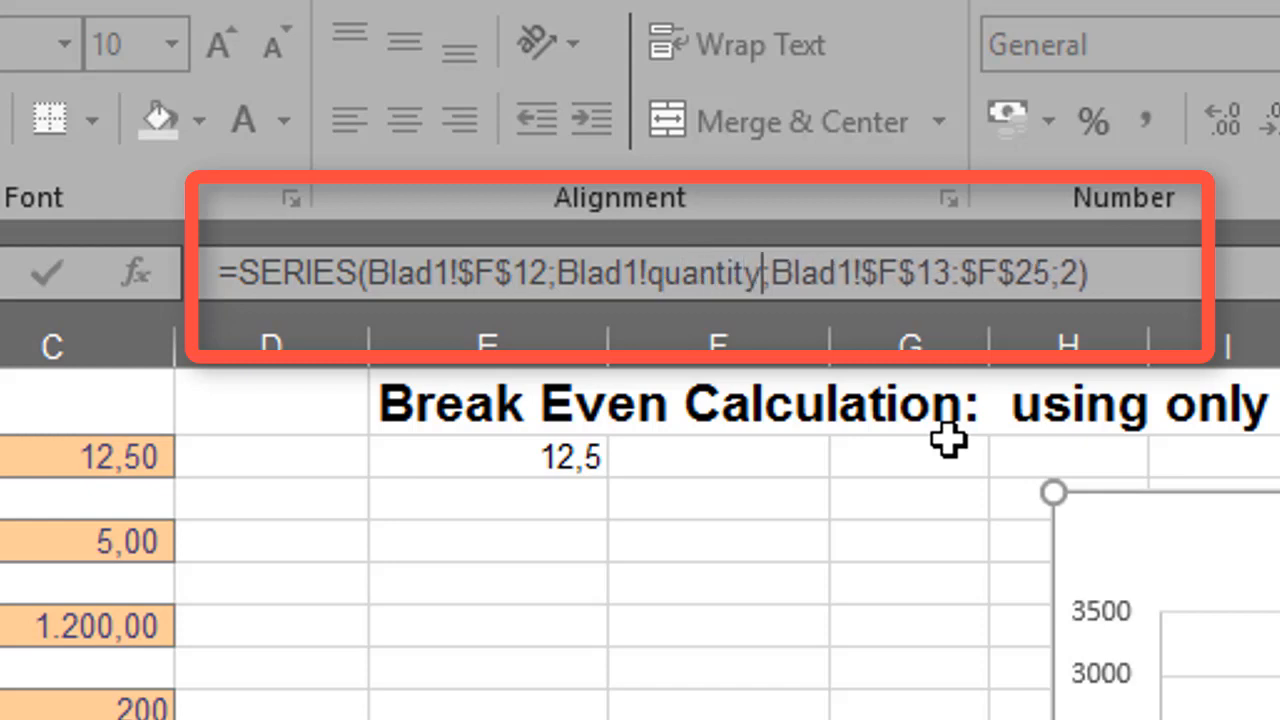
{"action": "key", "text": "Return"}
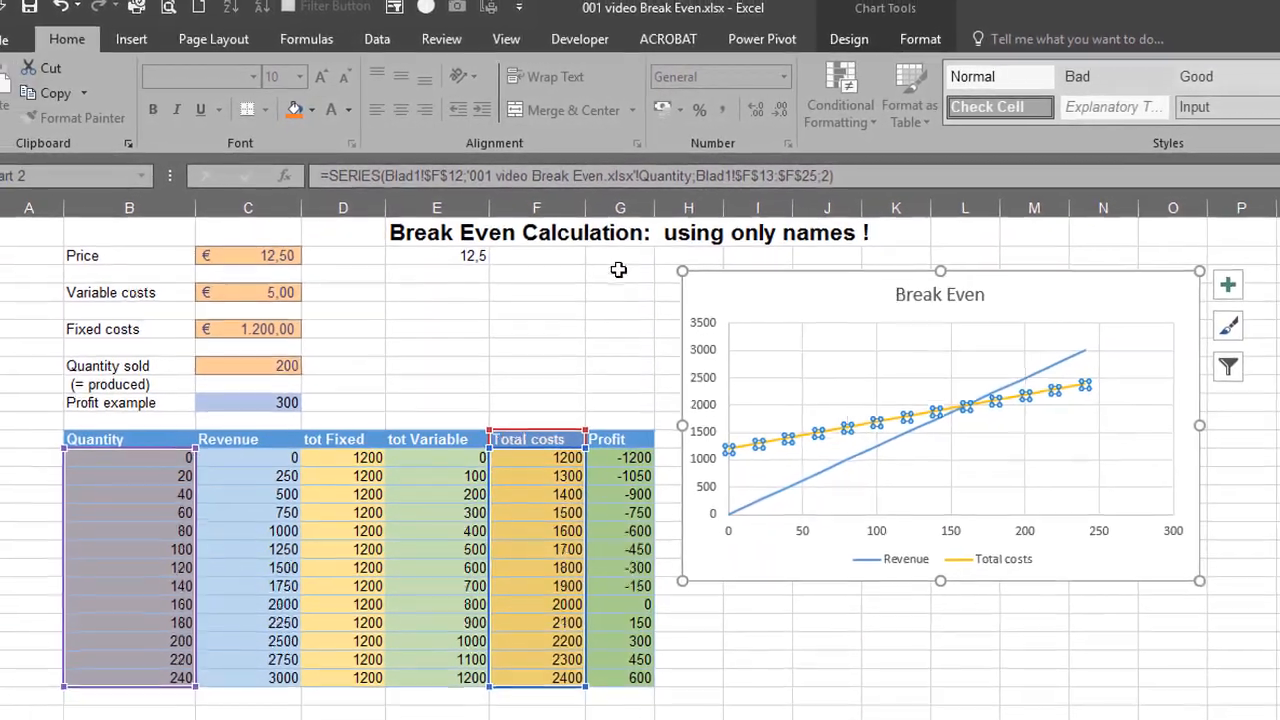
{"action": "left_click", "coordinate": [587, 364]}
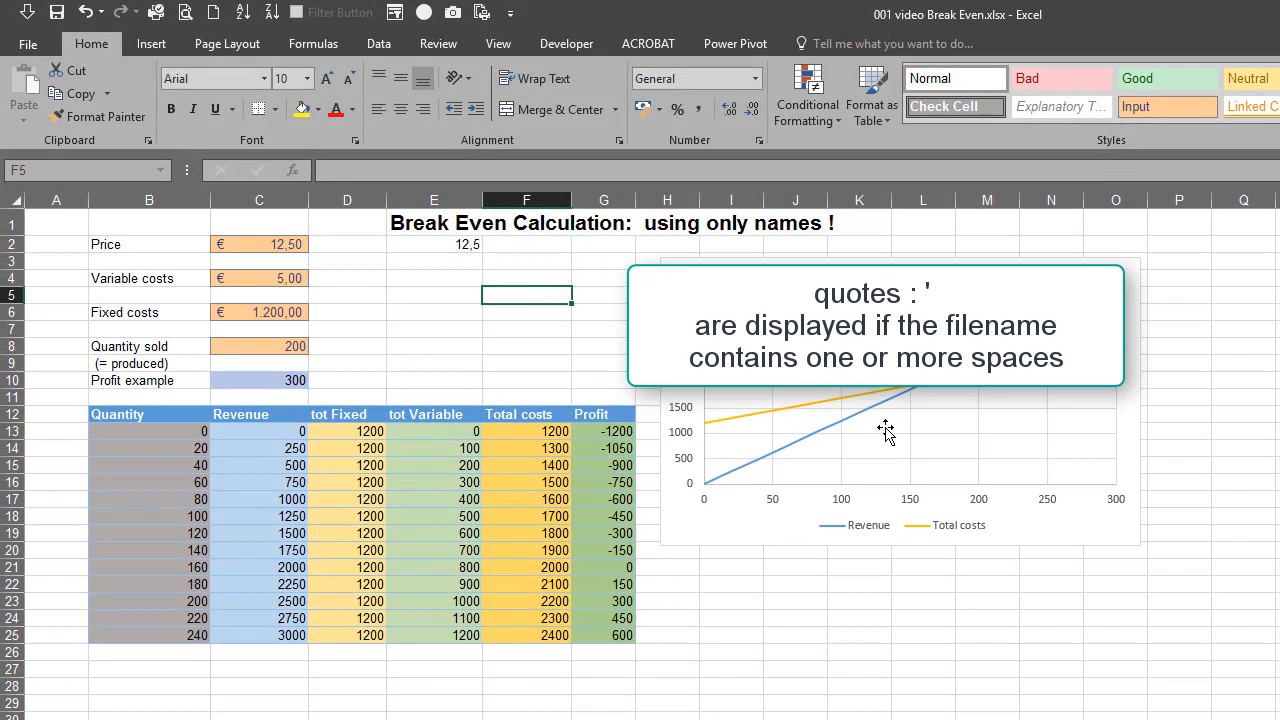
{"action": "left_click", "coordinate": [867, 395]}
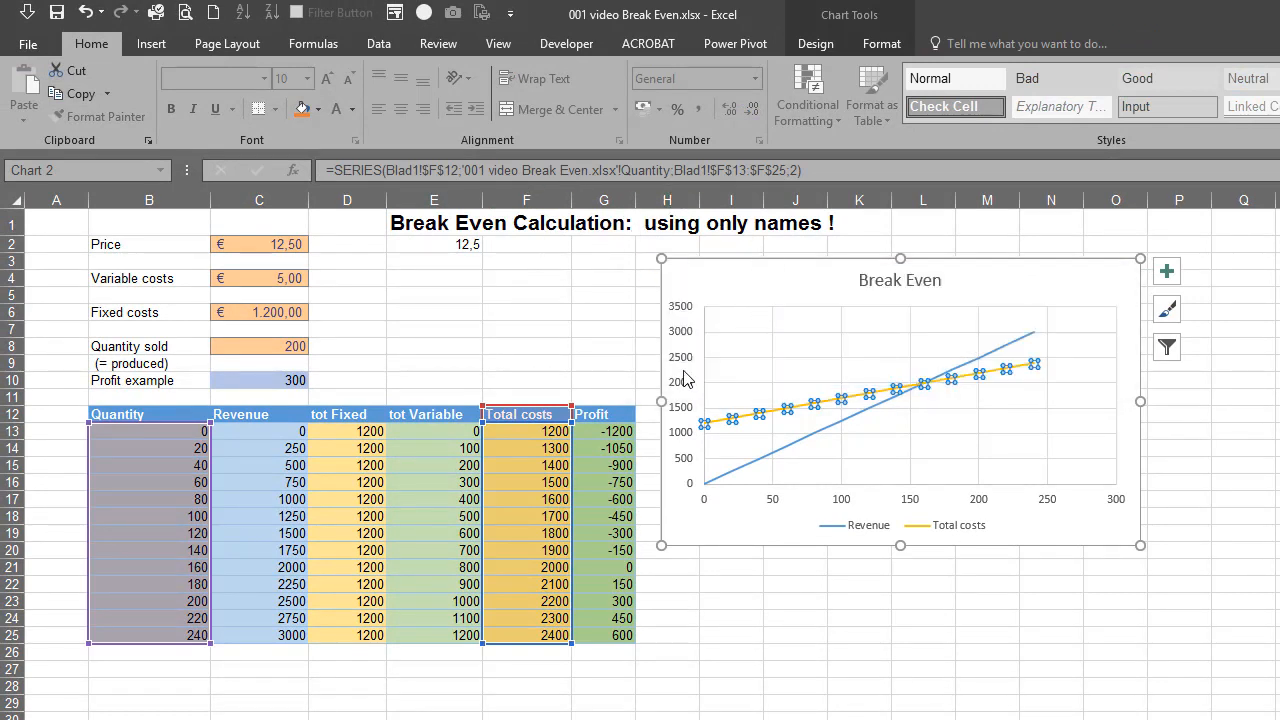
{"action": "left_click", "coordinate": [584, 325]}
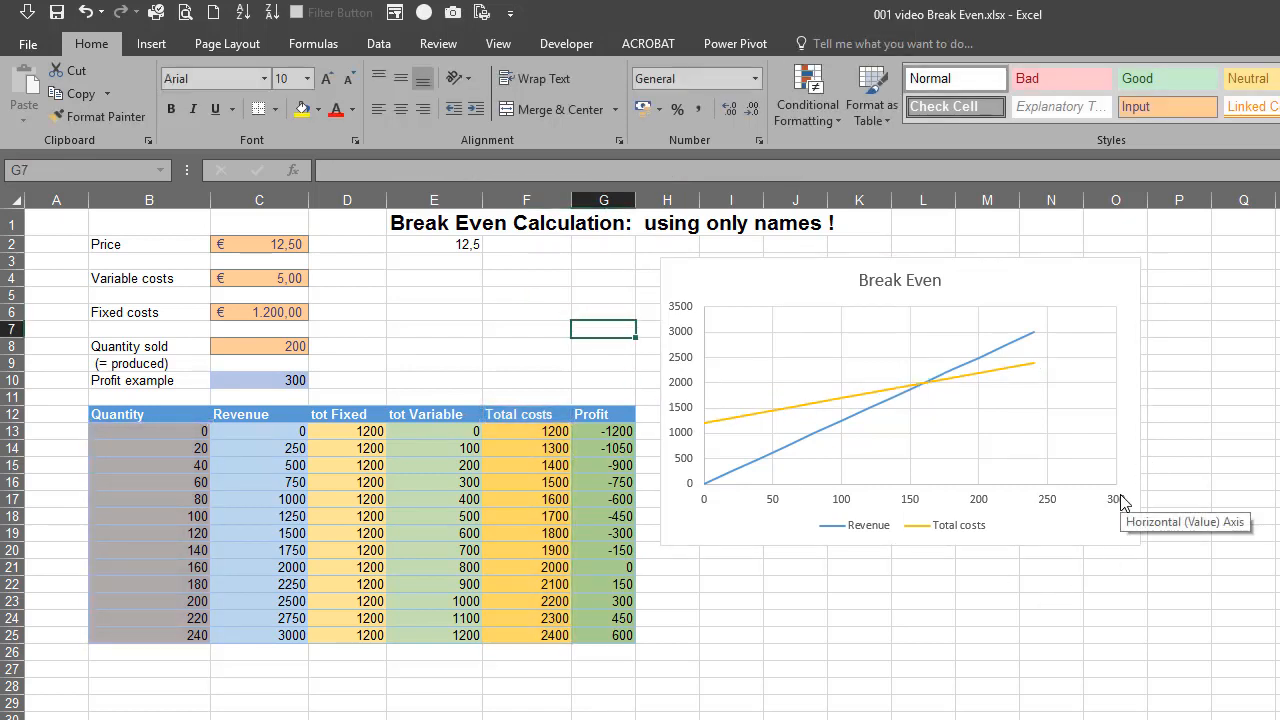
Try to extend the data with quantity 300 in B26 and row 25's formulas filled down across columns C to G, and undo both changes
{"action": "left_click", "coordinate": [151, 657]}
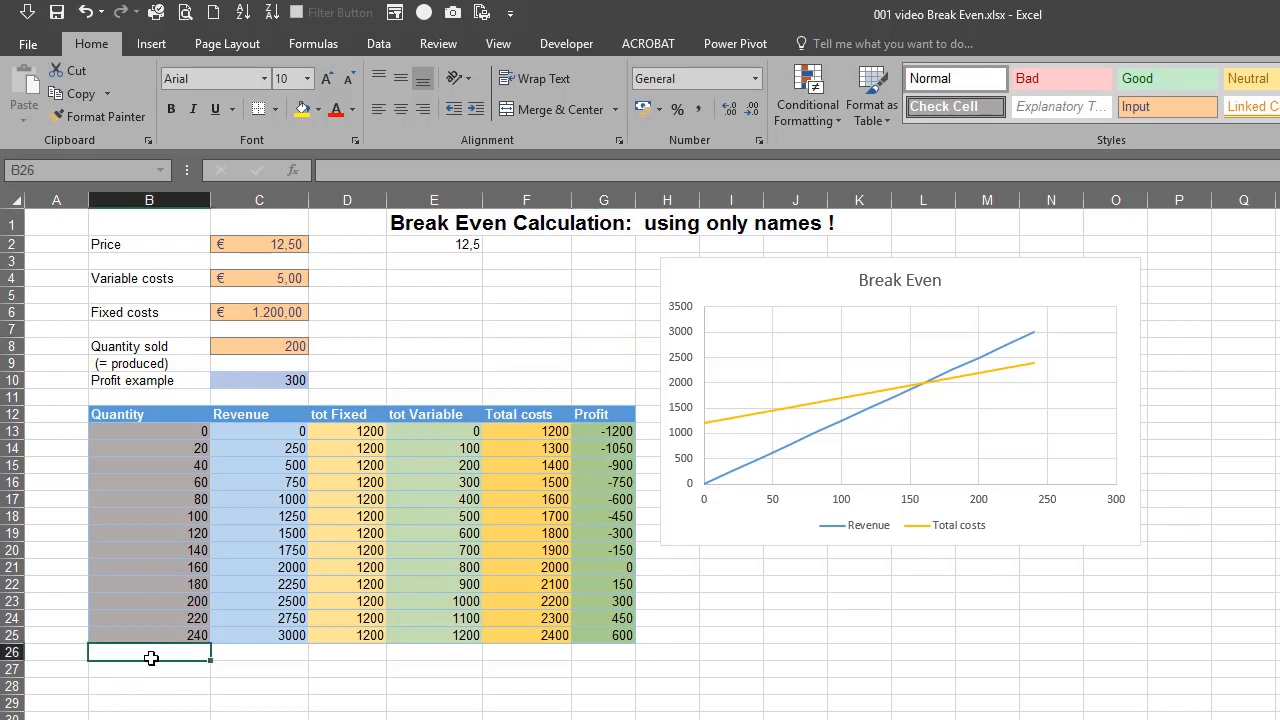
{"action": "type", "text": "300"}
{"action": "key", "text": "Return"}
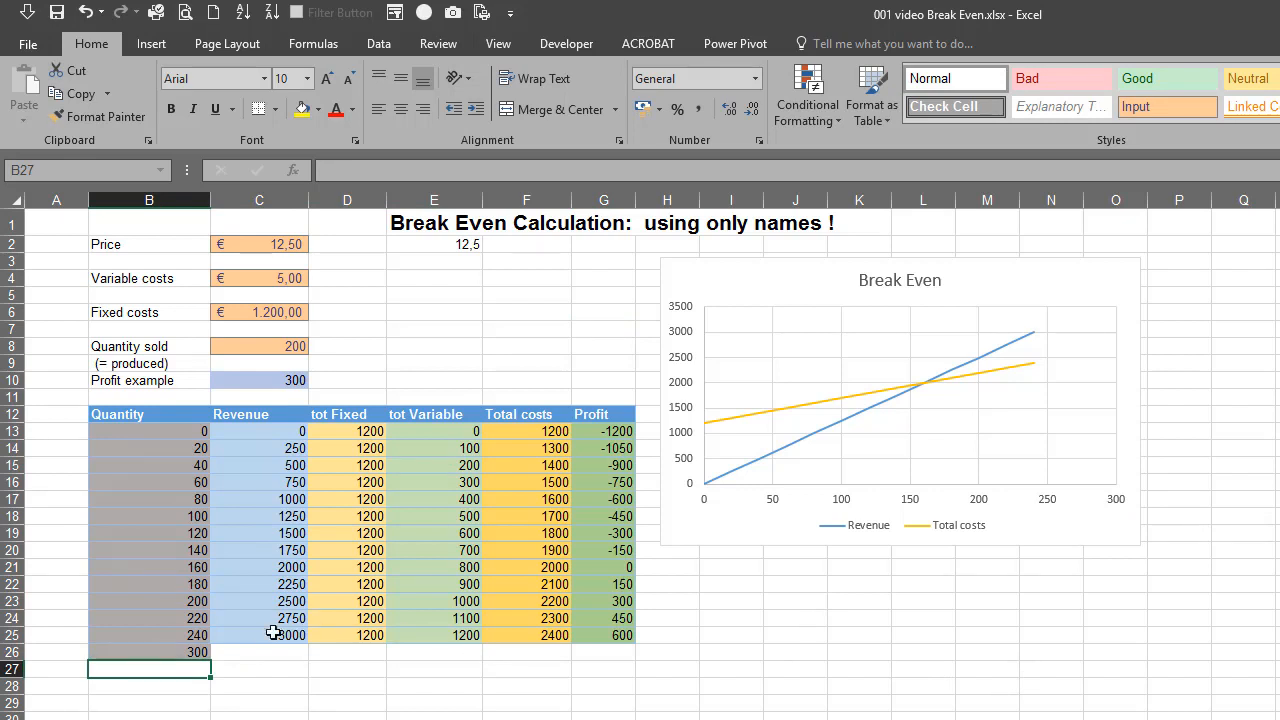
{"action": "left_click_drag", "start_coordinate": [284, 637], "coordinate": [640, 661]}
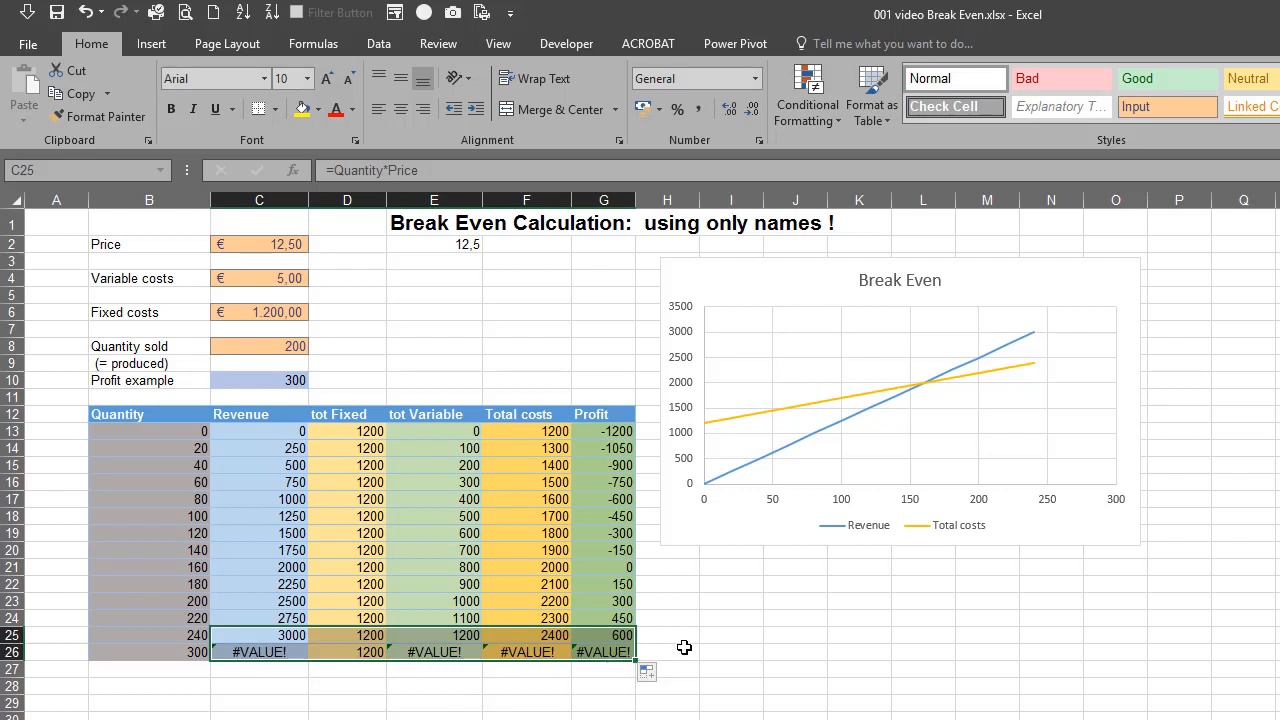
{"action": "left_click", "coordinate": [87, 20]}
{"action": "left_click", "coordinate": [87, 20]}
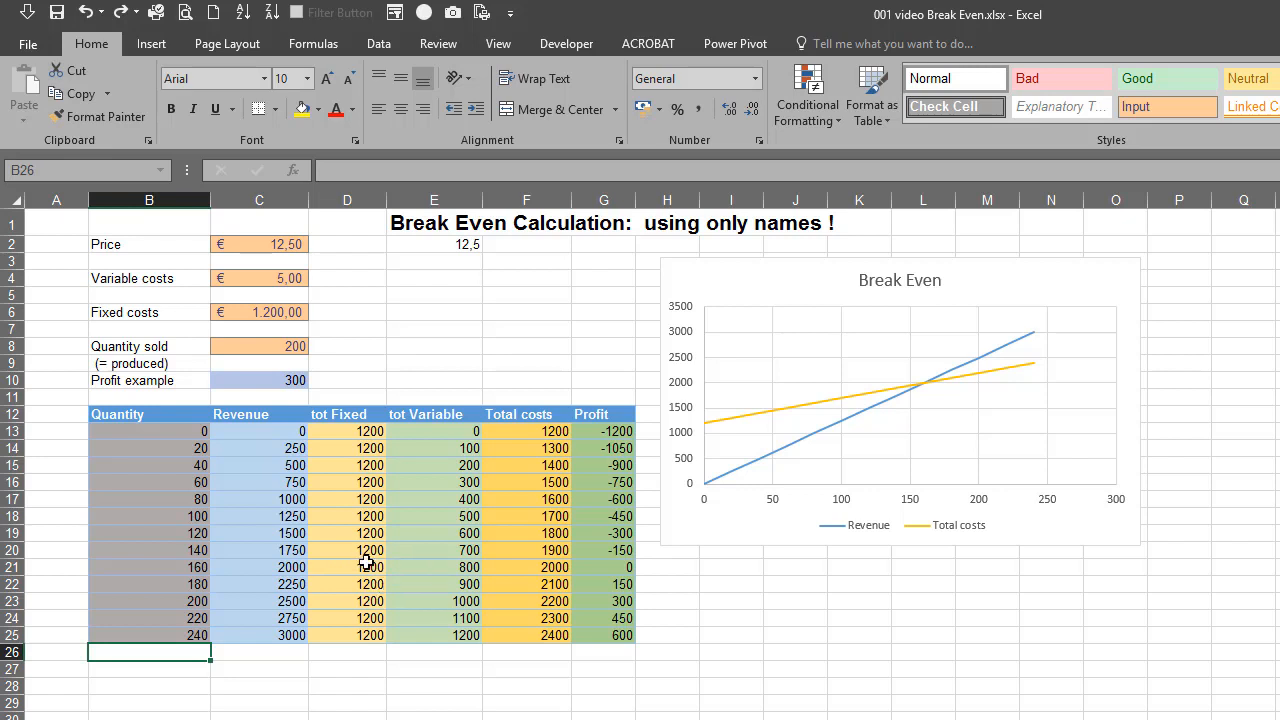
Convert the data range B12:G25 into a table with headers
{"action": "left_click", "coordinate": [286, 520]}
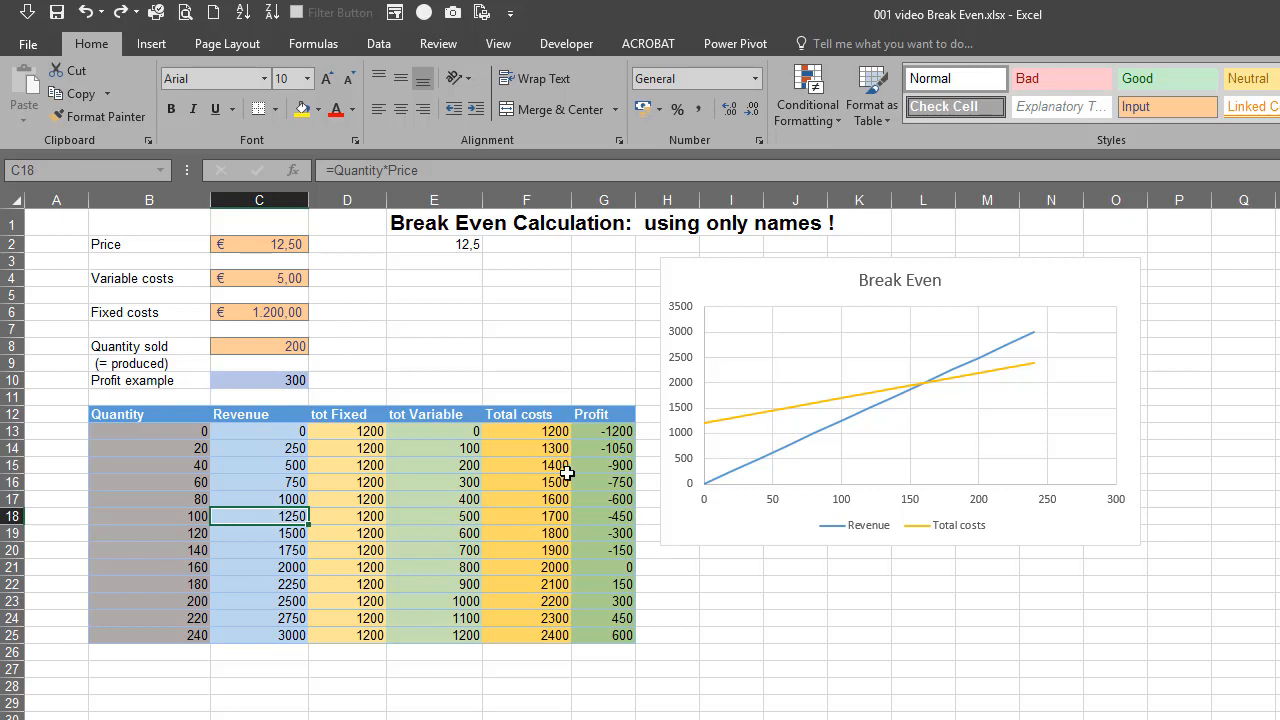
{"action": "left_click", "coordinate": [154, 48]}
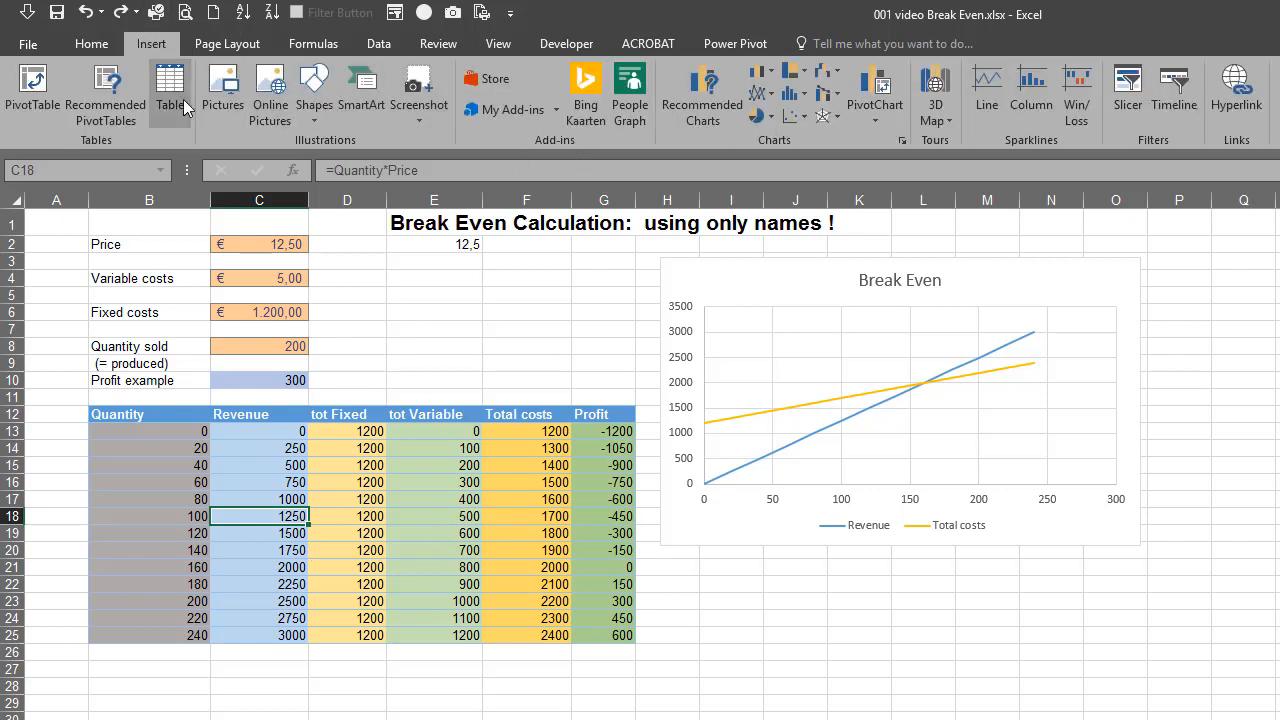
{"action": "left_click", "coordinate": [170, 92]}
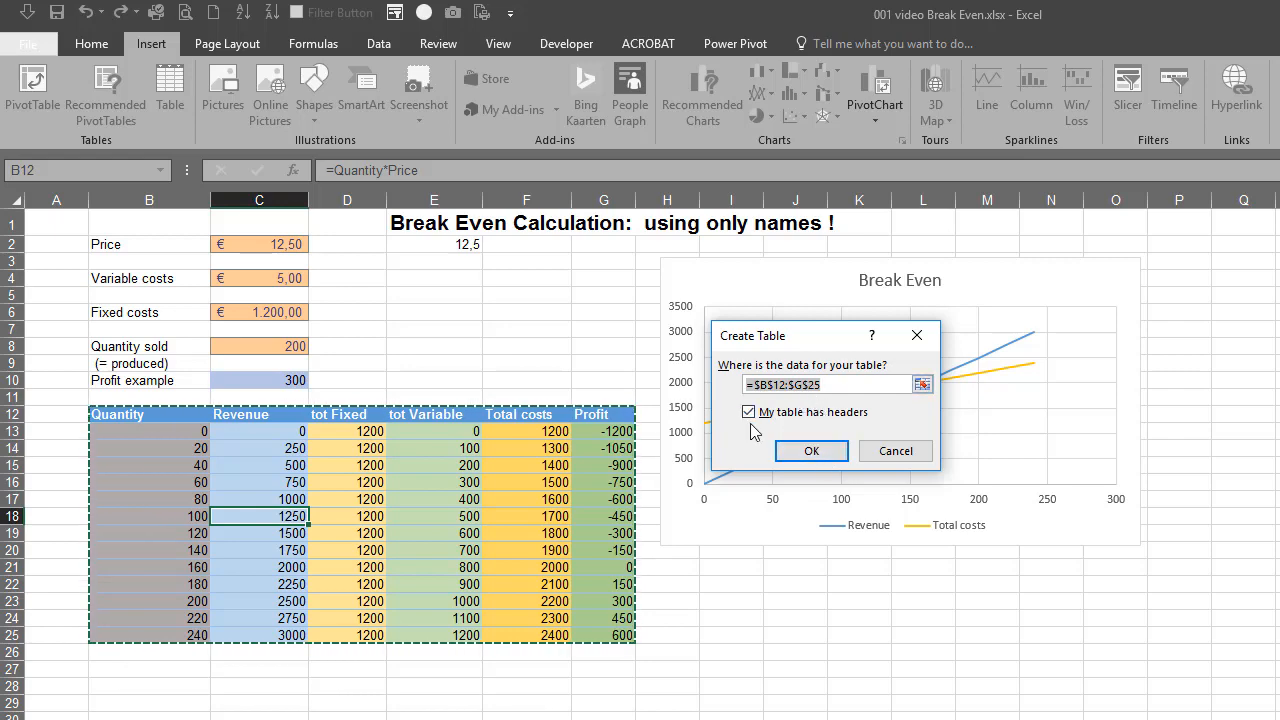
{"action": "left_click", "coordinate": [812, 452]}
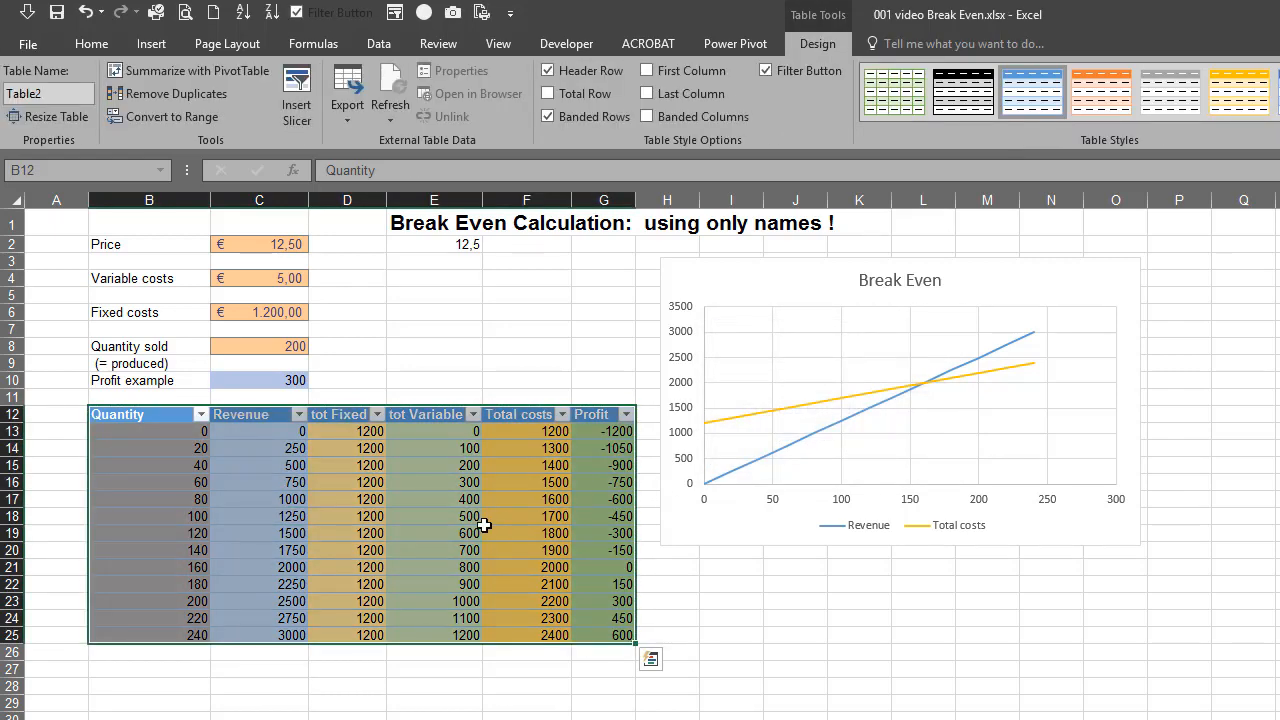
{"action": "left_click", "coordinate": [360, 499]}
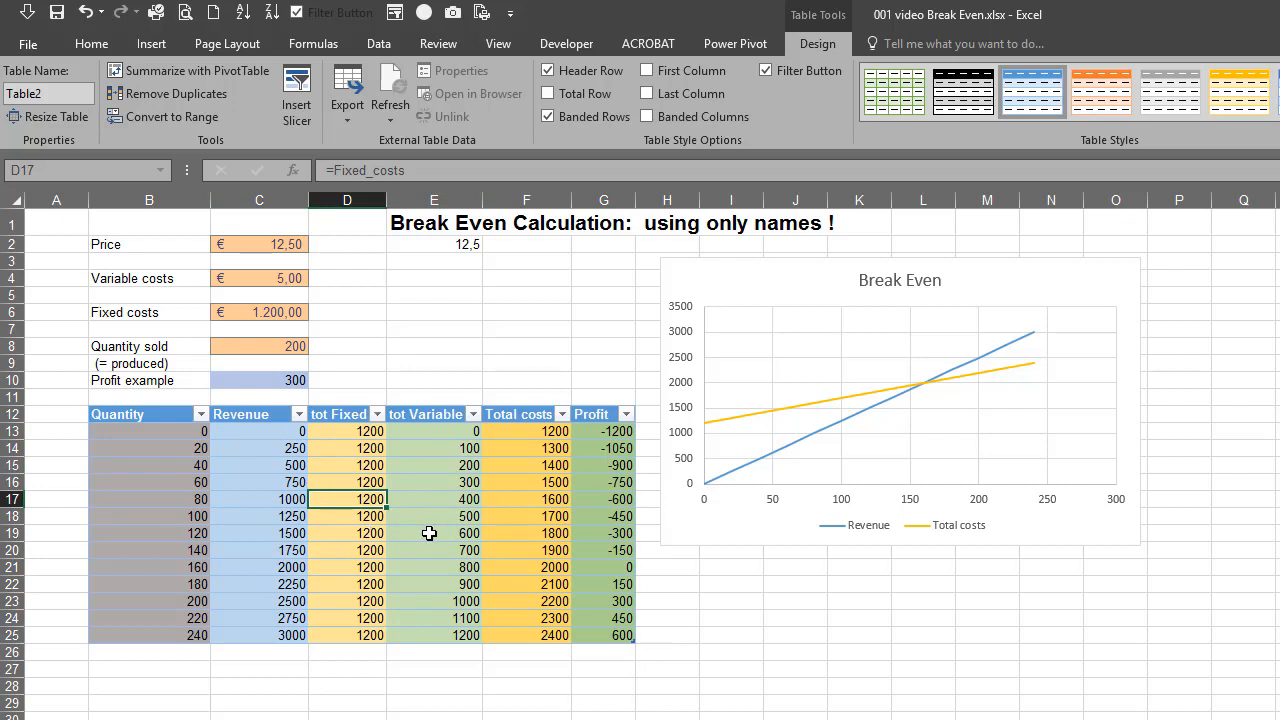
Add a new row to the table by entering quantity 300 in cell B26
{"action": "left_click", "coordinate": [188, 655]}
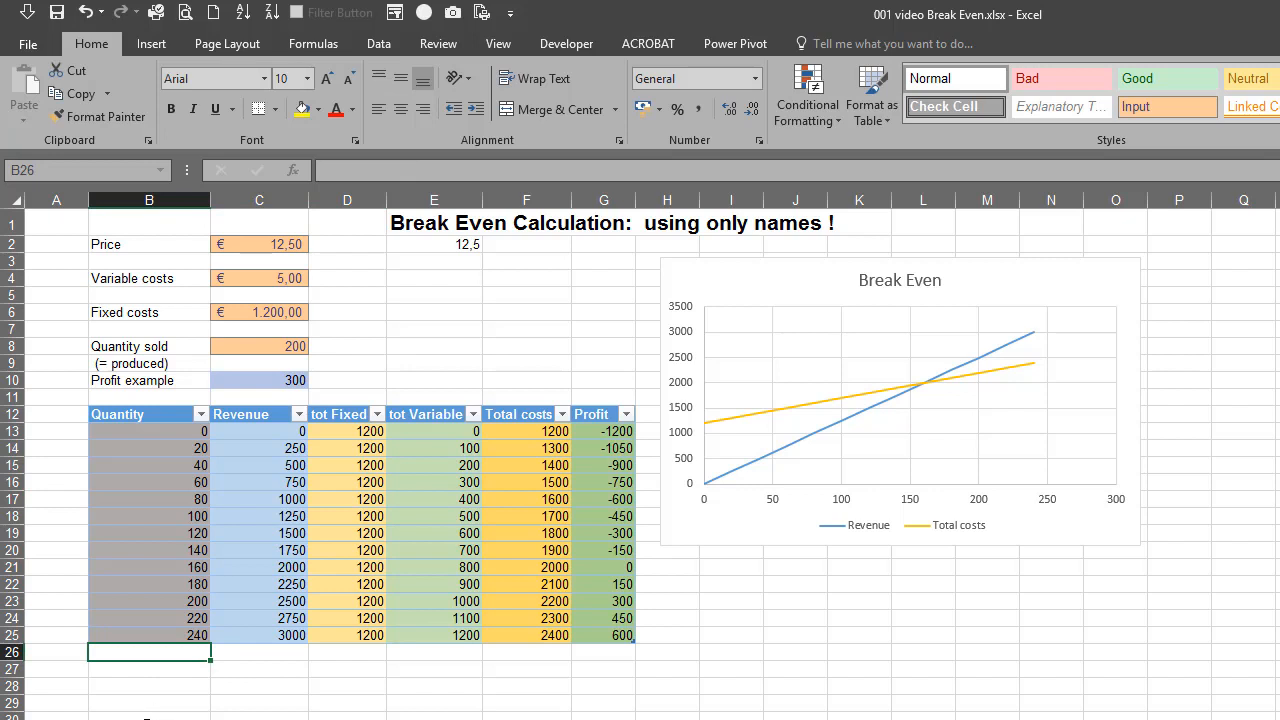
{"action": "type", "text": "300"}
{"action": "key", "text": "Return"}
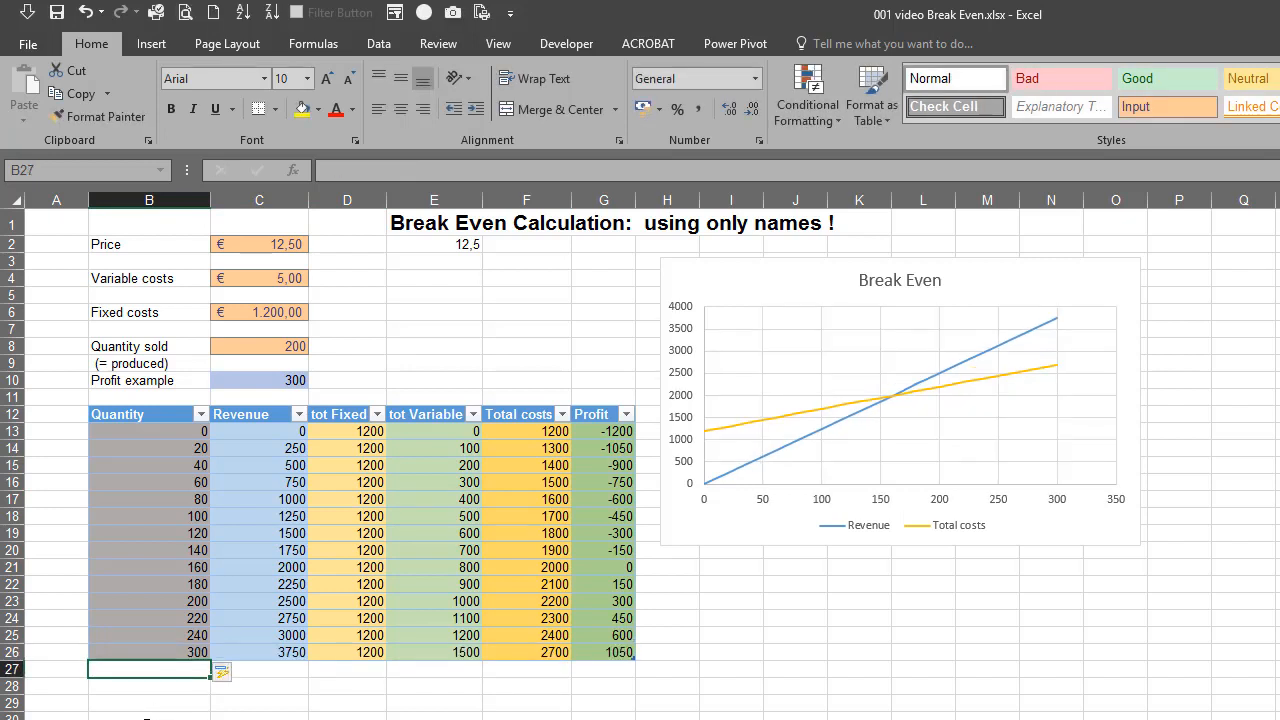
Examine the Revenue, tot Fixed and tot Variable formulas in the new row 26 and compare the tot Fixed formulas in the rows above
{"action": "left_click", "coordinate": [299, 655]}
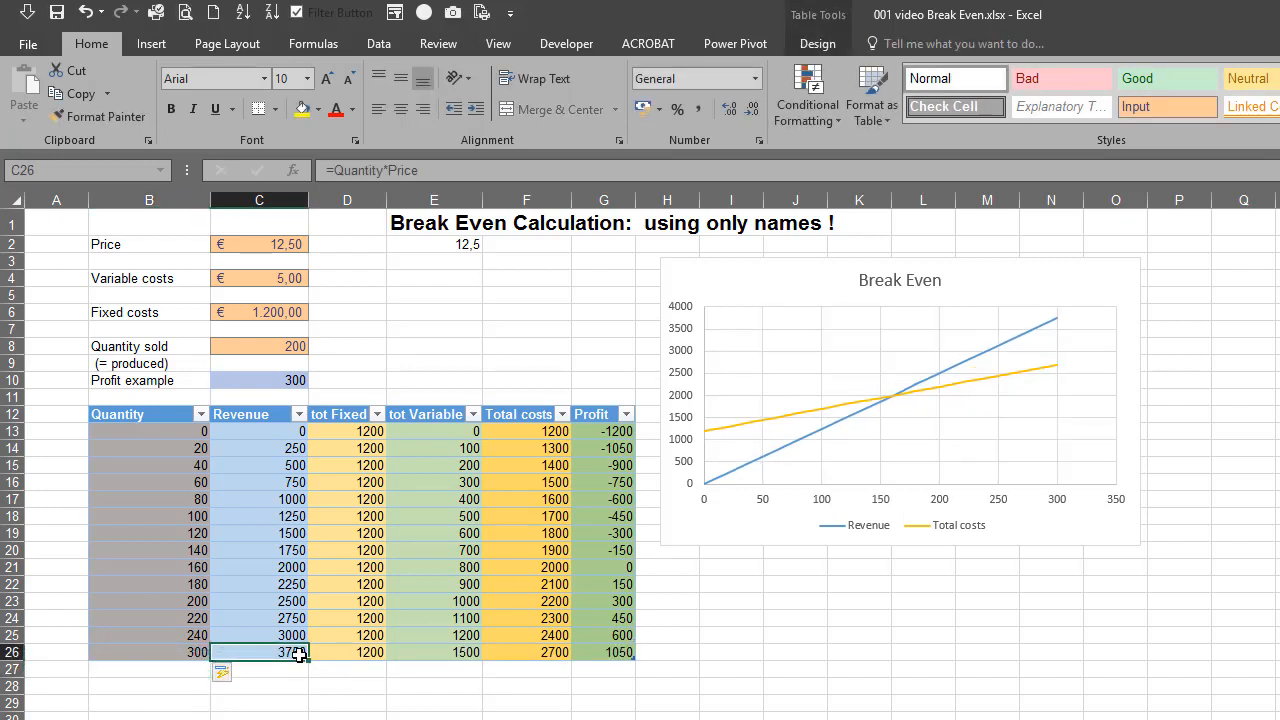
{"action": "left_click", "coordinate": [343, 655]}
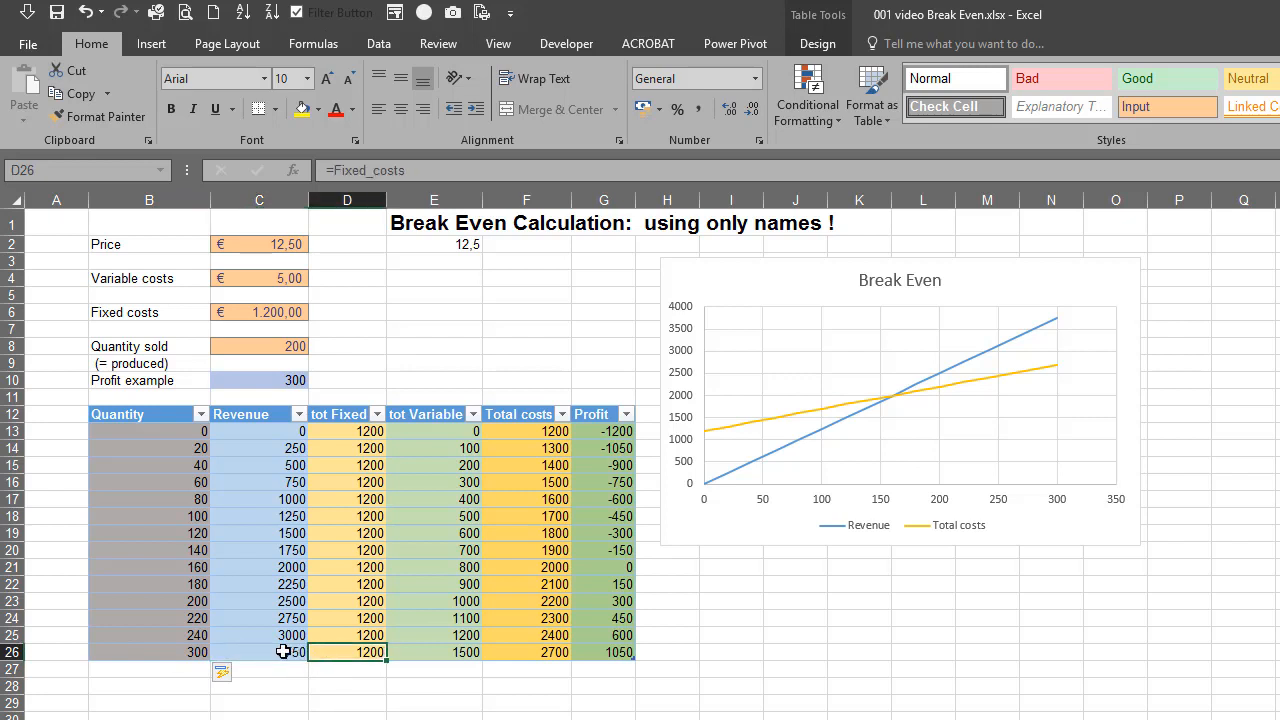
{"action": "left_click", "coordinate": [284, 652]}
{"action": "left_click", "coordinate": [436, 655]}
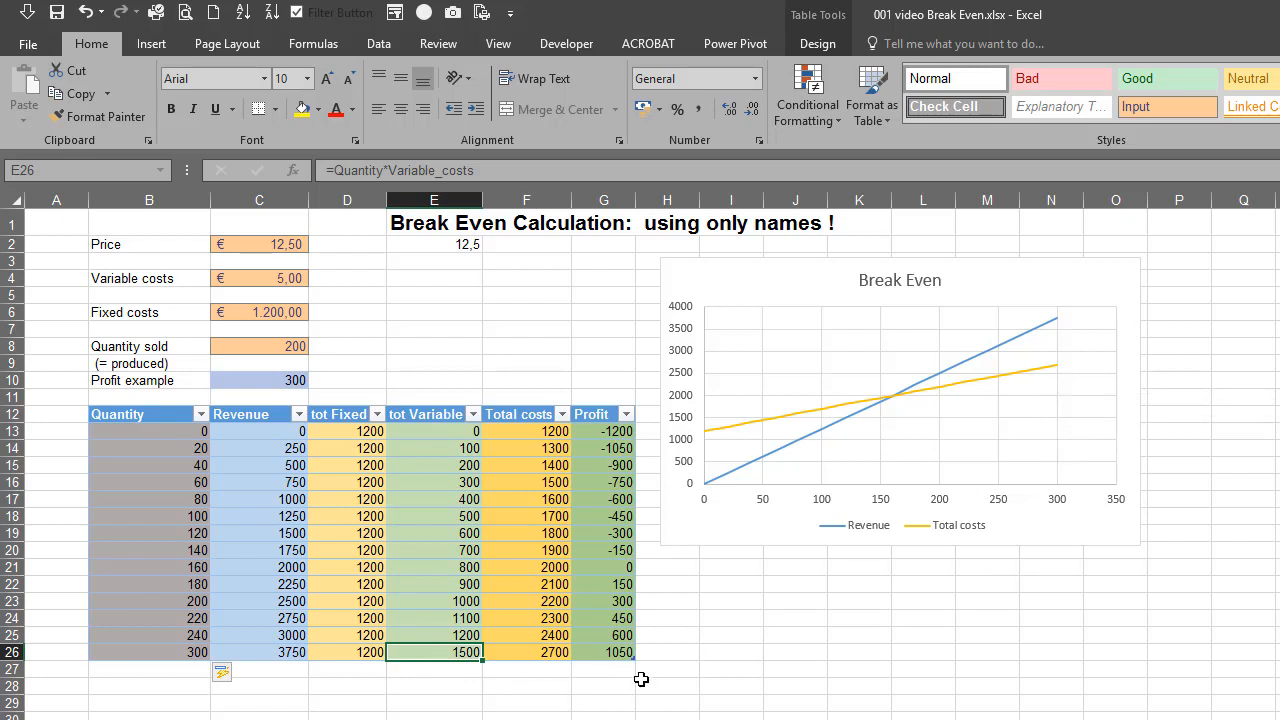
{"action": "left_click", "coordinate": [354, 652]}
{"action": "left_click", "coordinate": [360, 618]}
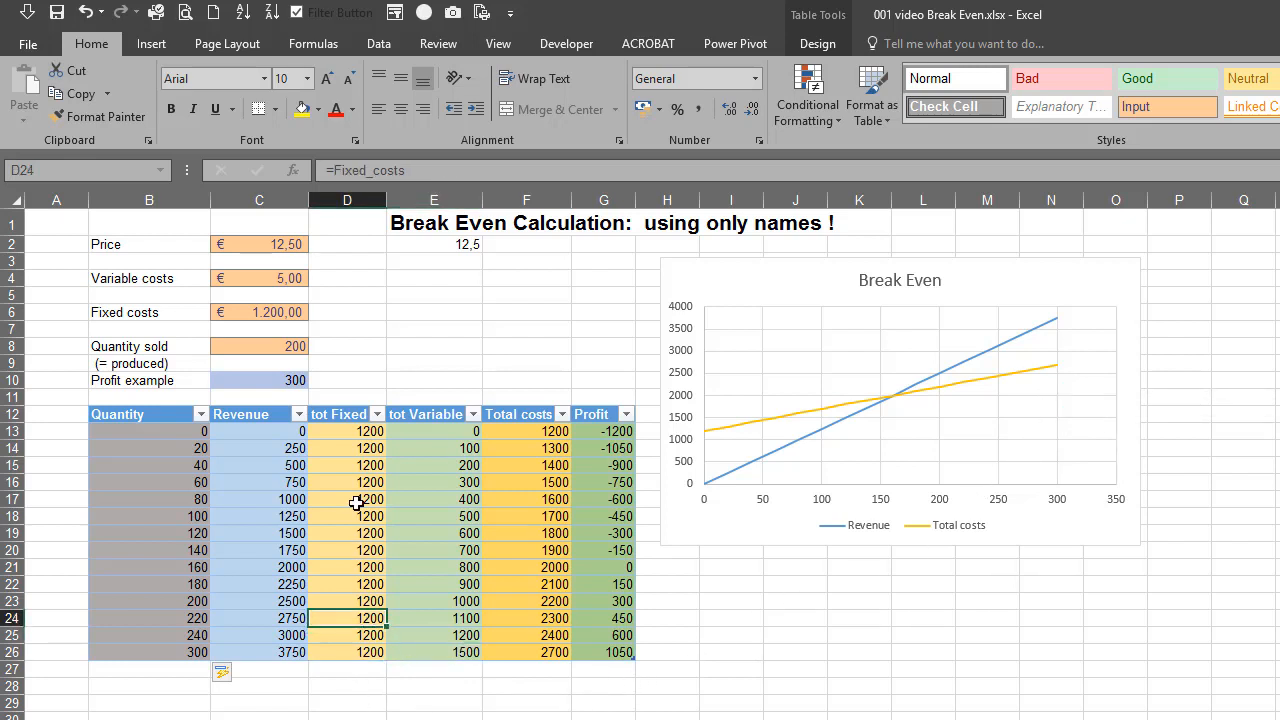
{"action": "left_click", "coordinate": [354, 500]}
{"action": "left_click", "coordinate": [346, 637]}
{"action": "left_click", "coordinate": [347, 664]}
{"action": "left_click", "coordinate": [351, 650]}
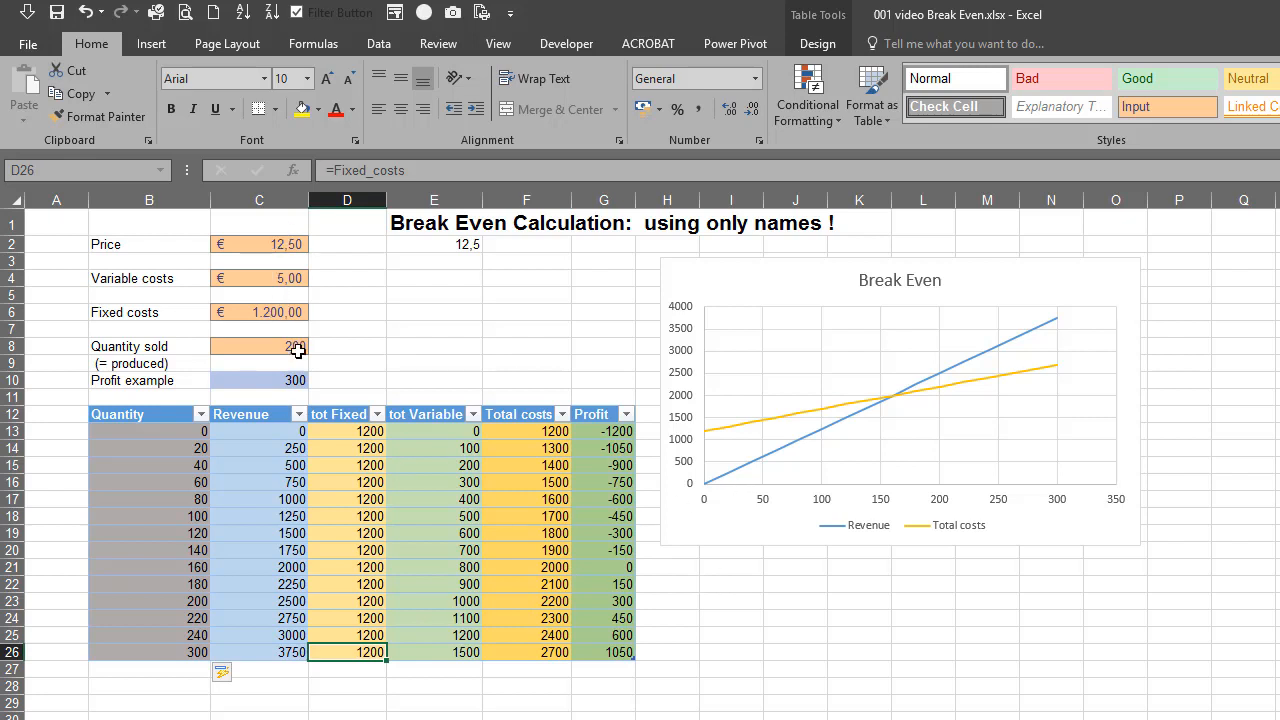
Move the Break Even chart slightly down and closer to the data table
{"action": "left_click_drag", "start_coordinate": [797, 276], "coordinate": [785, 283]}
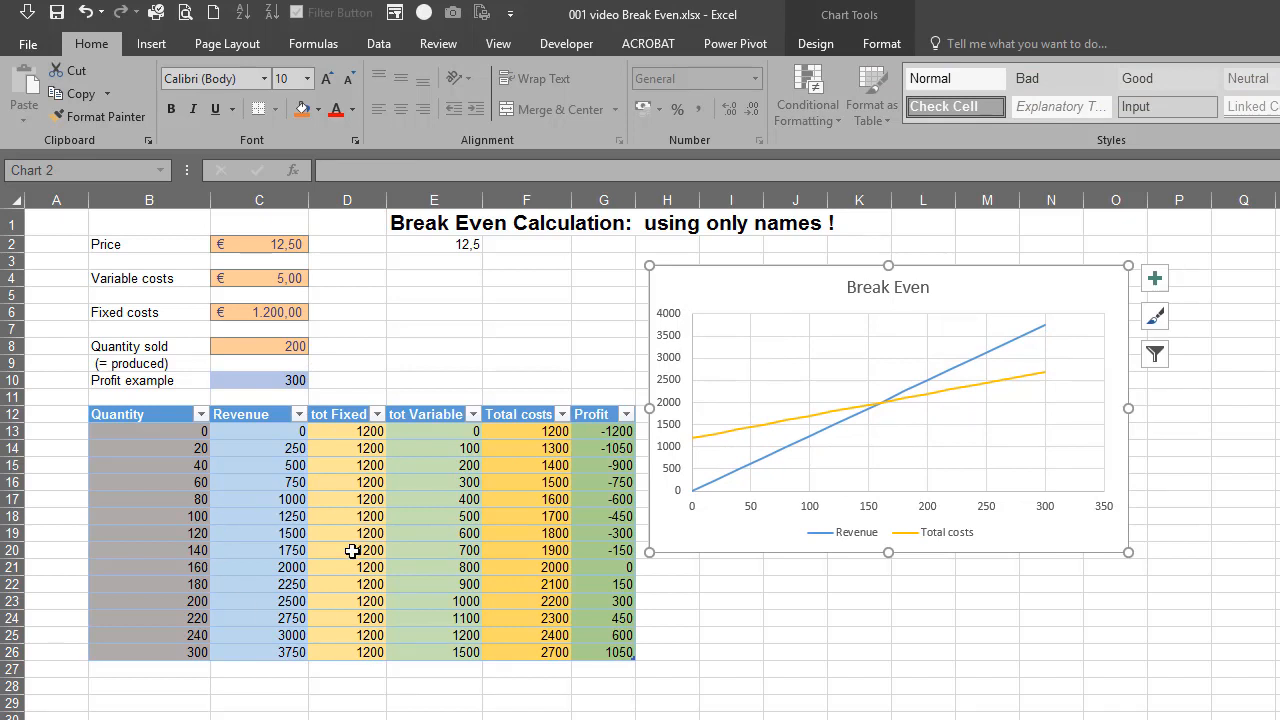
{"action": "left_click", "coordinate": [151, 43]}
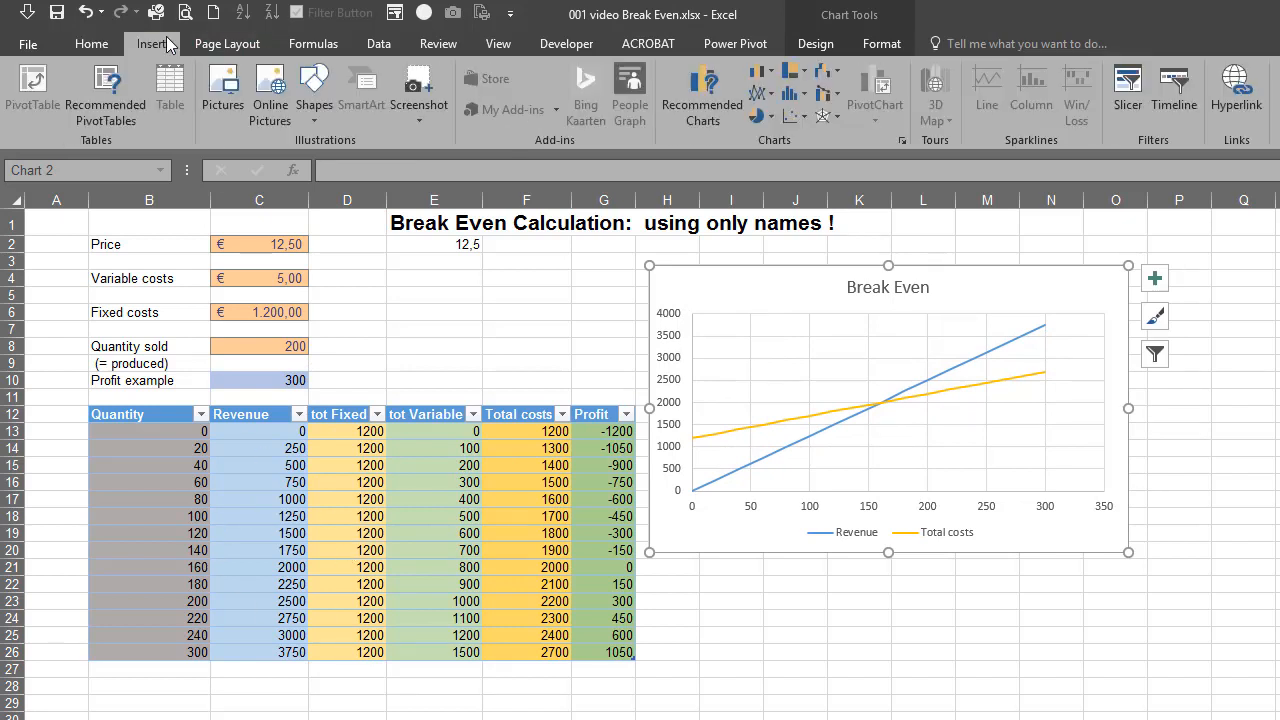